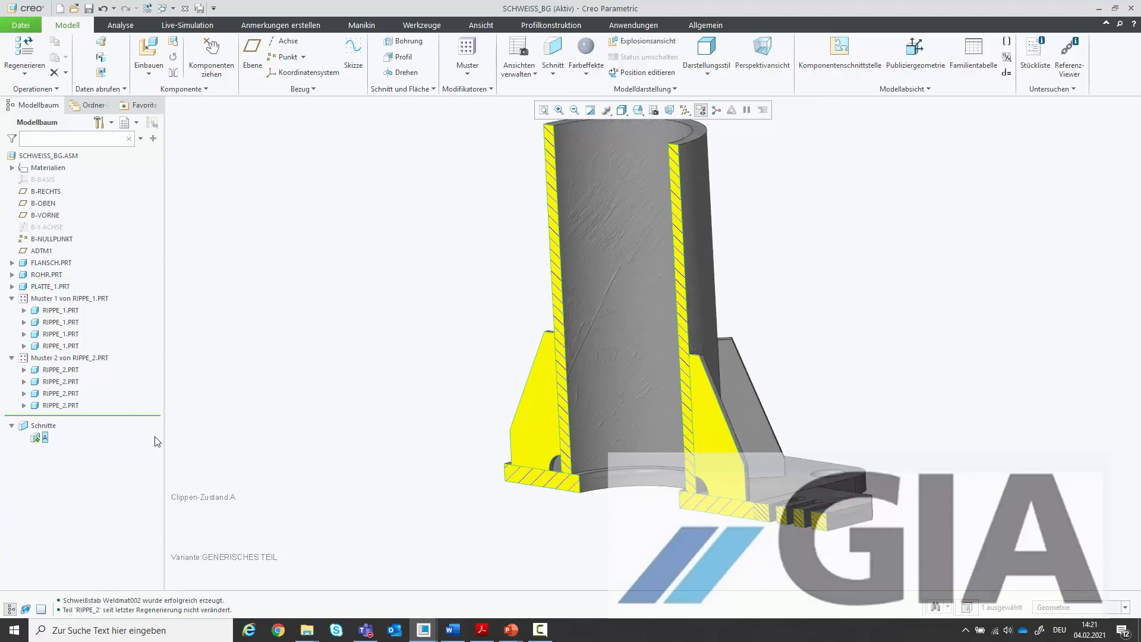
- Deactivate cross-section A and open the Welding (Schweißen) application for the assembly
{"action": "right_click", "coordinate": [44, 439]}
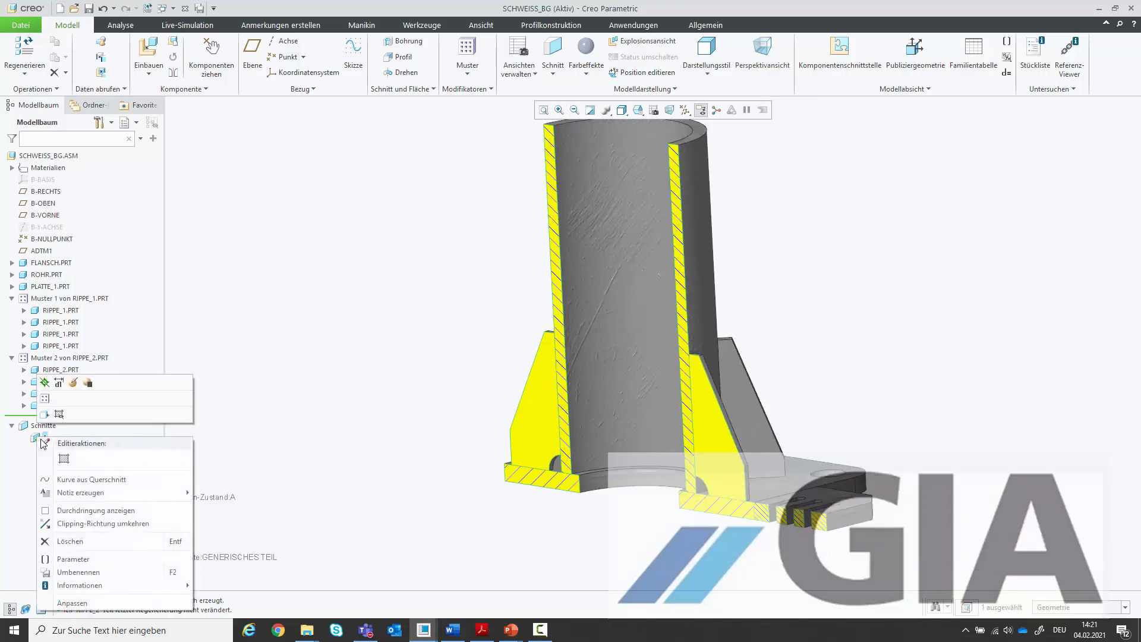
{"action": "left_click", "coordinate": [46, 383]}
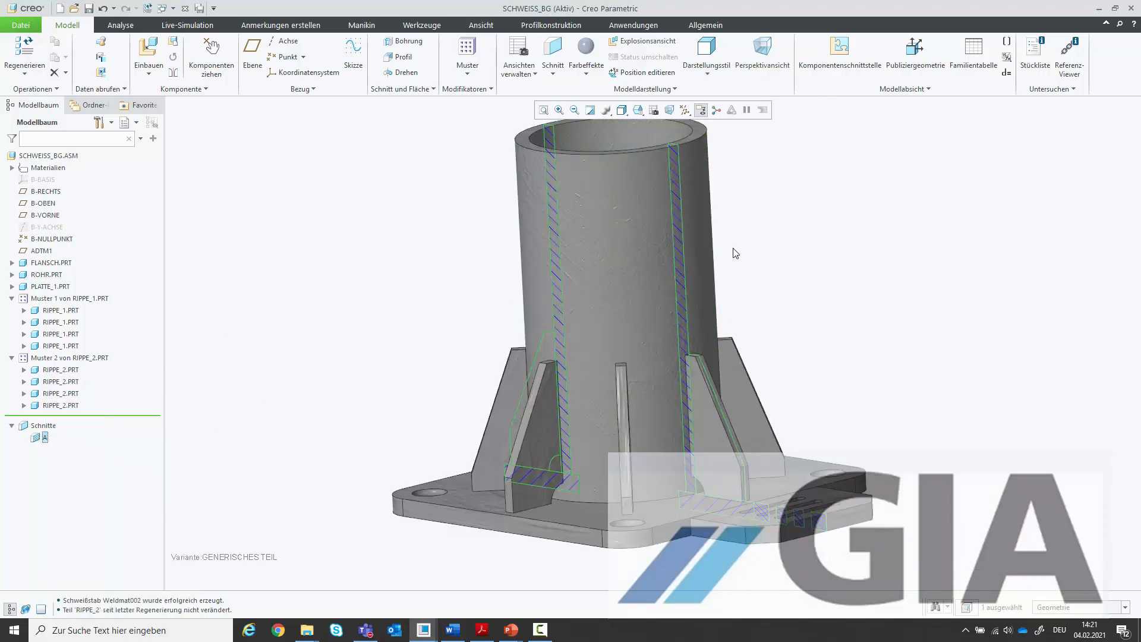
{"action": "left_click", "coordinate": [643, 29]}
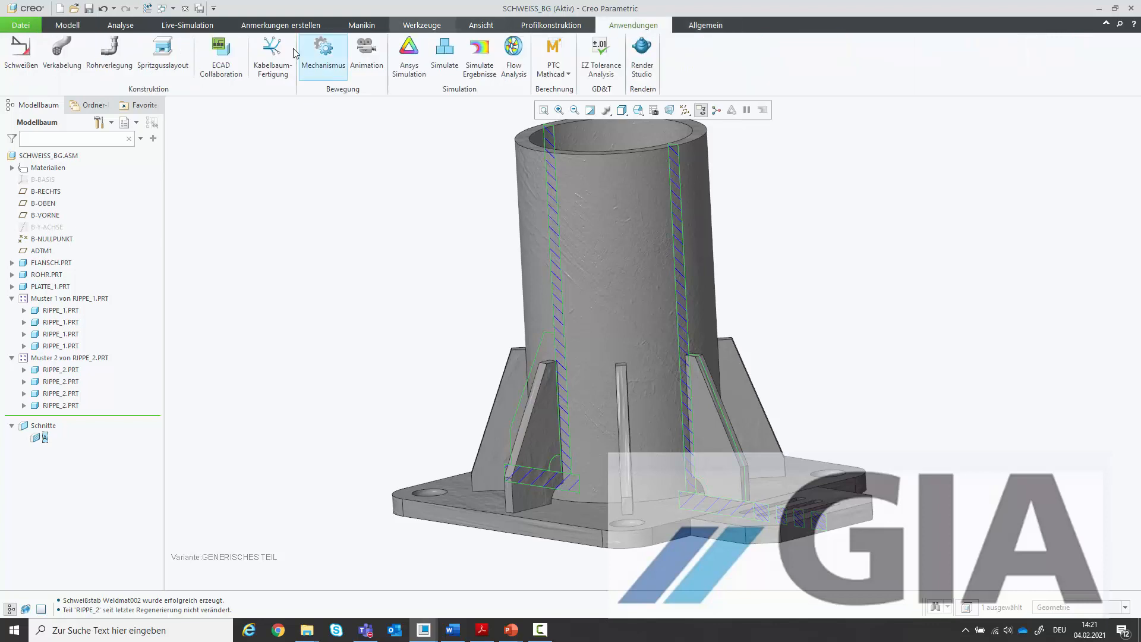
{"action": "left_click", "coordinate": [21, 54]}
{"action": "middle_click_drag", "start_coordinate": [573, 217], "coordinate": [599, 237]}
{"action": "scroll", "coordinate": [600, 237], "scroll_direction": "up", "scroll_amount": 2}
{"action": "scroll", "coordinate": [602, 152], "scroll_direction": "down", "scroll_amount": 3}
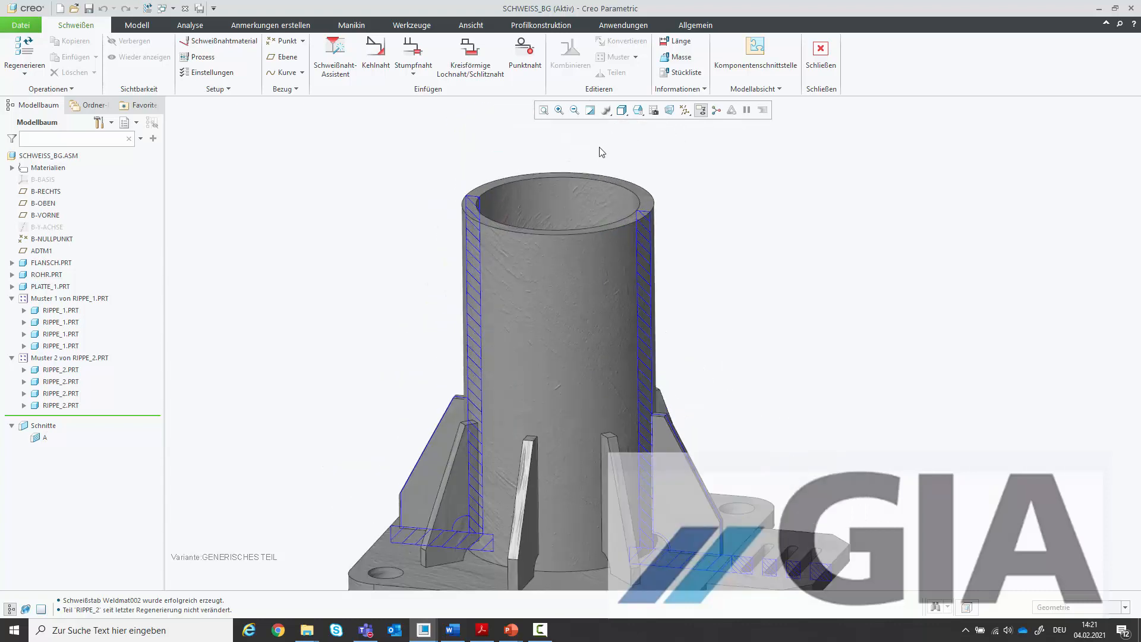
{"action": "scroll", "coordinate": [602, 152], "scroll_direction": "up", "scroll_amount": 2}
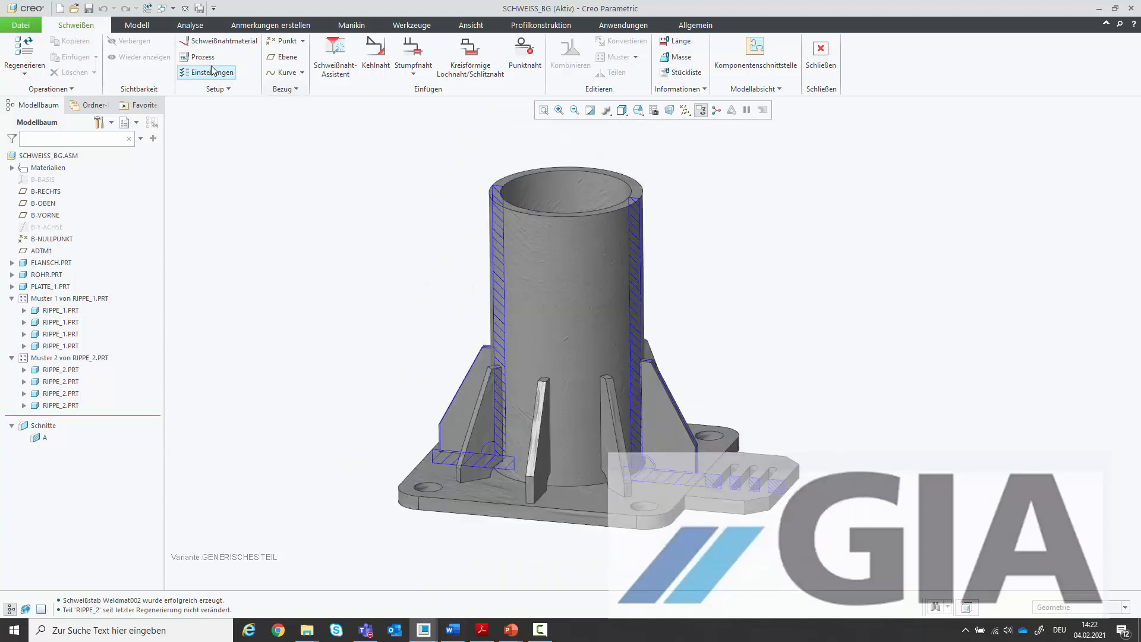
- Create a new weld material and assign it CK35 from the material library, overwriting the copy in the model
{"action": "left_click", "coordinate": [228, 90]}
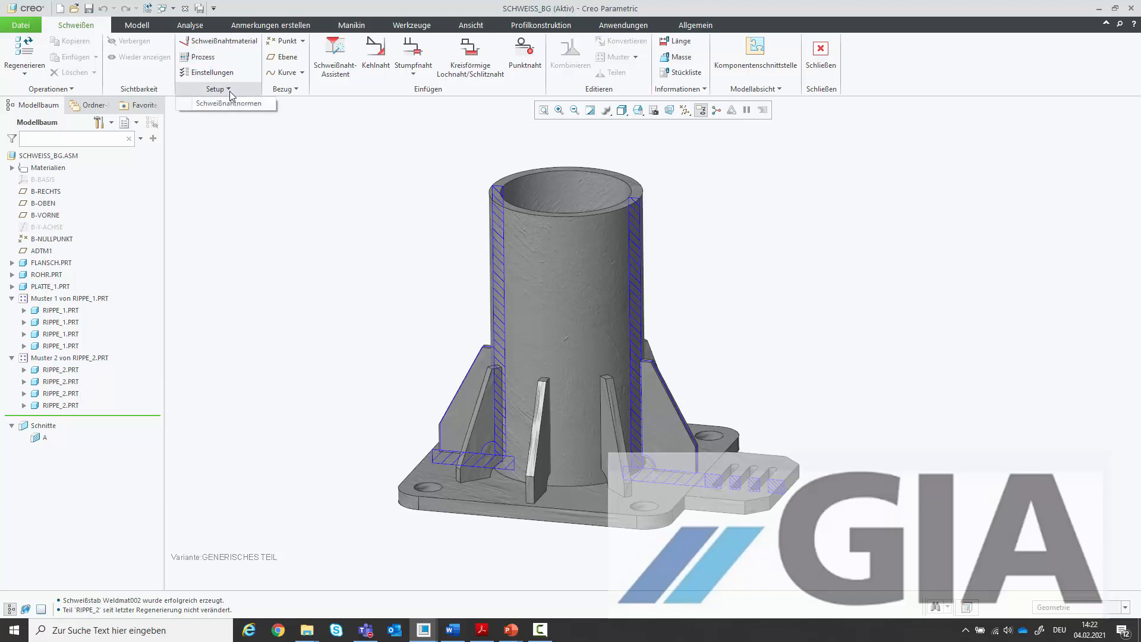
{"action": "left_click", "coordinate": [217, 42]}
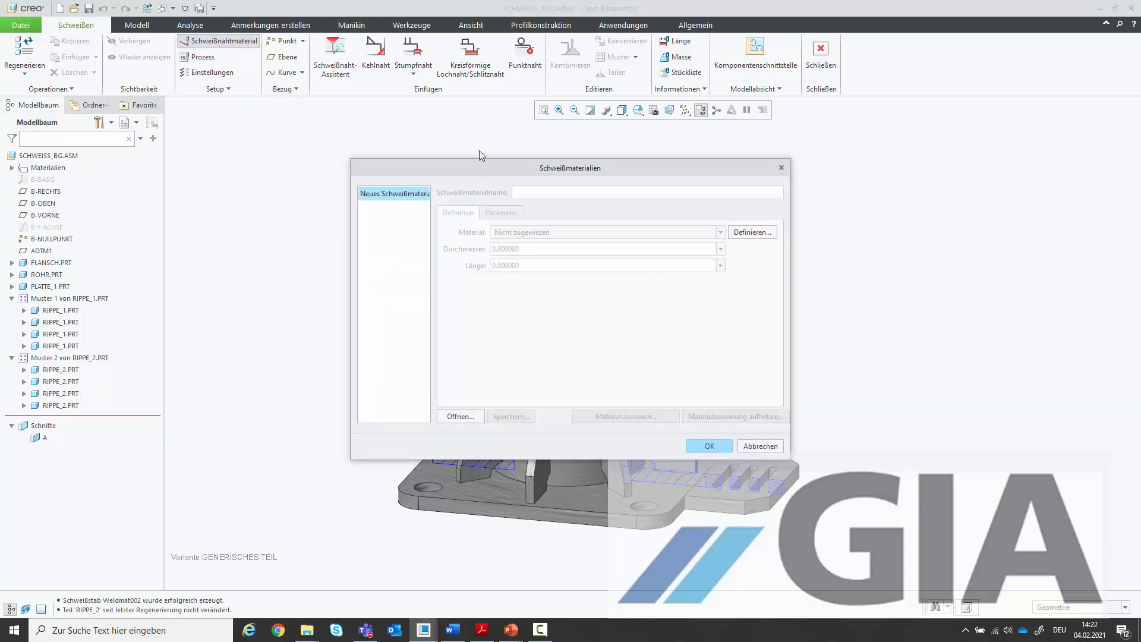
{"action": "left_click", "coordinate": [405, 195]}
{"action": "left_click", "coordinate": [757, 236]}
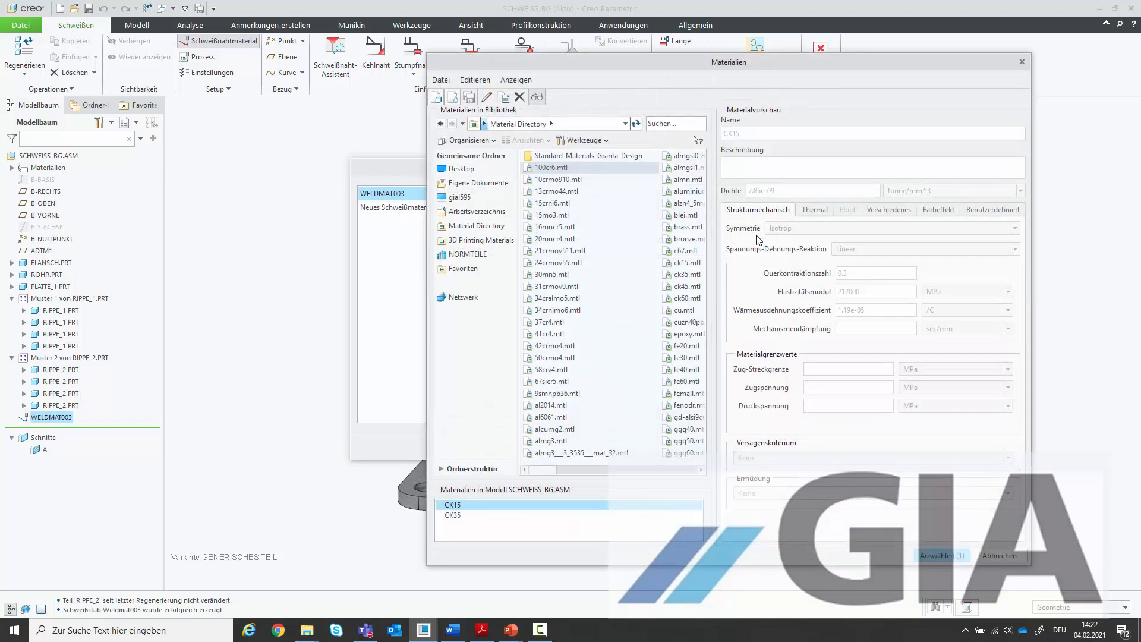
{"action": "left_click", "coordinate": [688, 275]}
{"action": "double_click", "coordinate": [687, 275]}
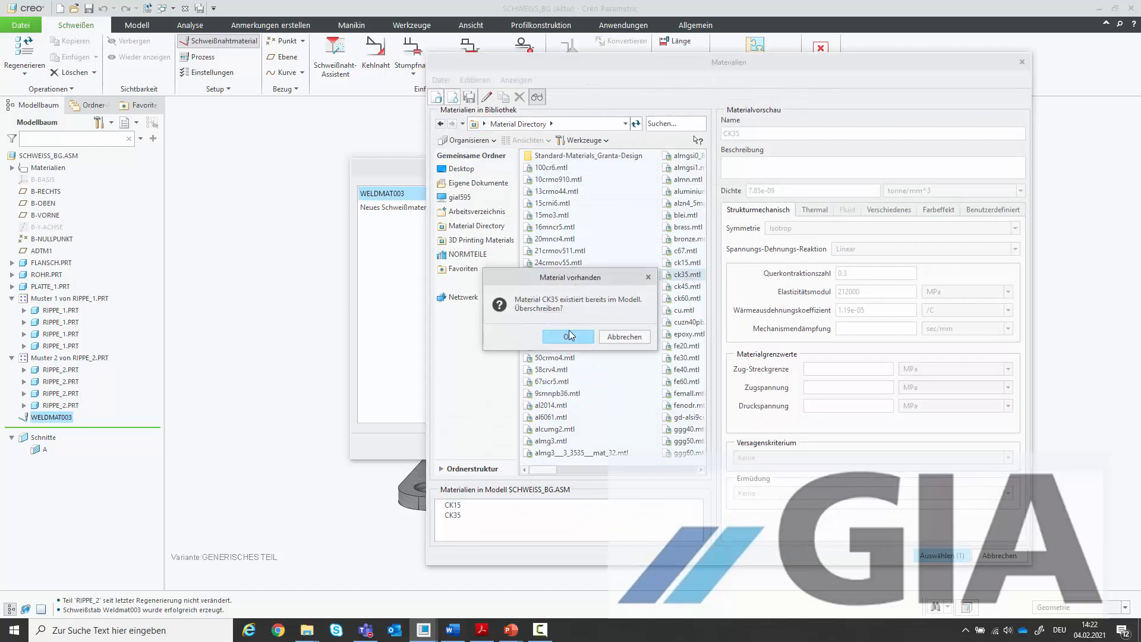
{"action": "left_click", "coordinate": [570, 332]}
{"action": "left_click", "coordinate": [939, 556]}
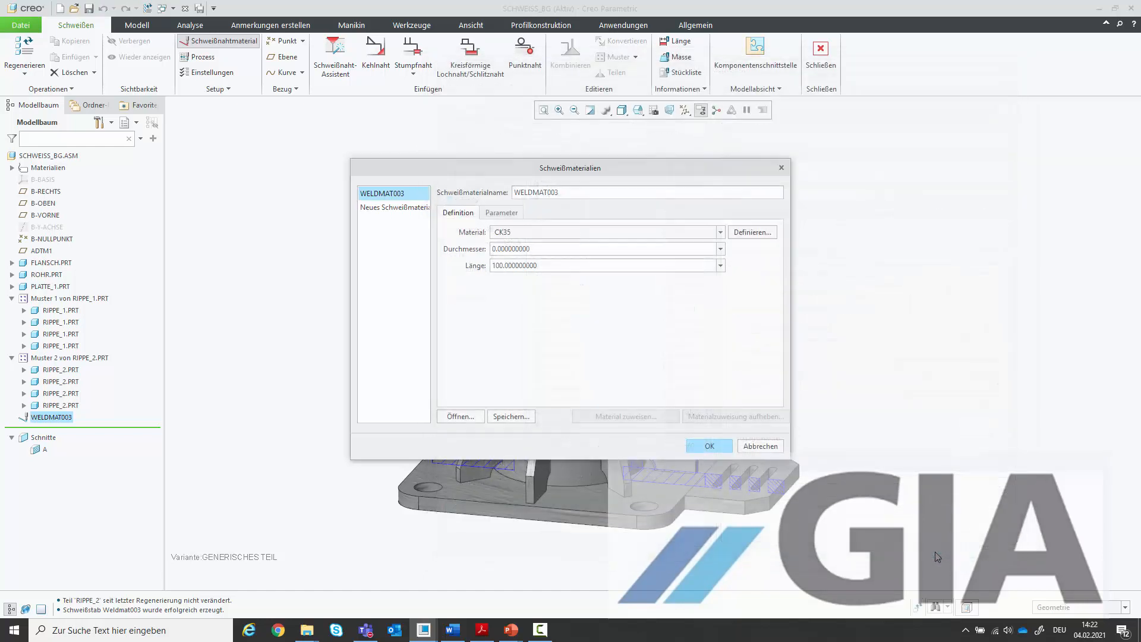
- Export the weld material as WELDMAT003 to the Schweissen library folder and accept the weld material definition
{"action": "left_click", "coordinate": [510, 415]}
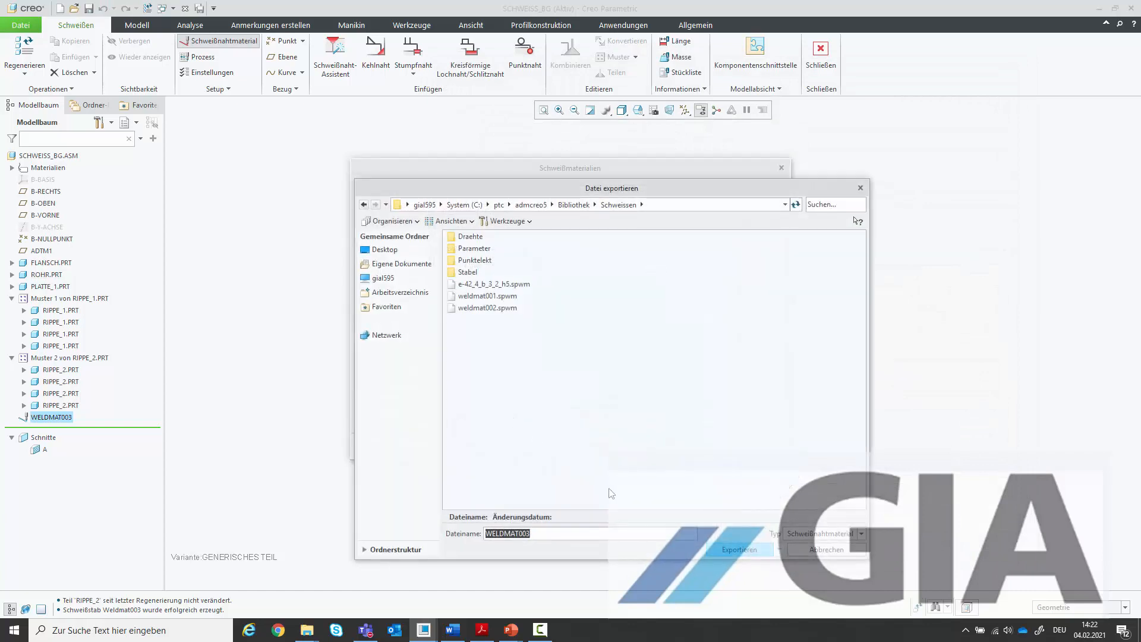
{"action": "left_click", "coordinate": [757, 549]}
{"action": "left_click", "coordinate": [717, 446]}
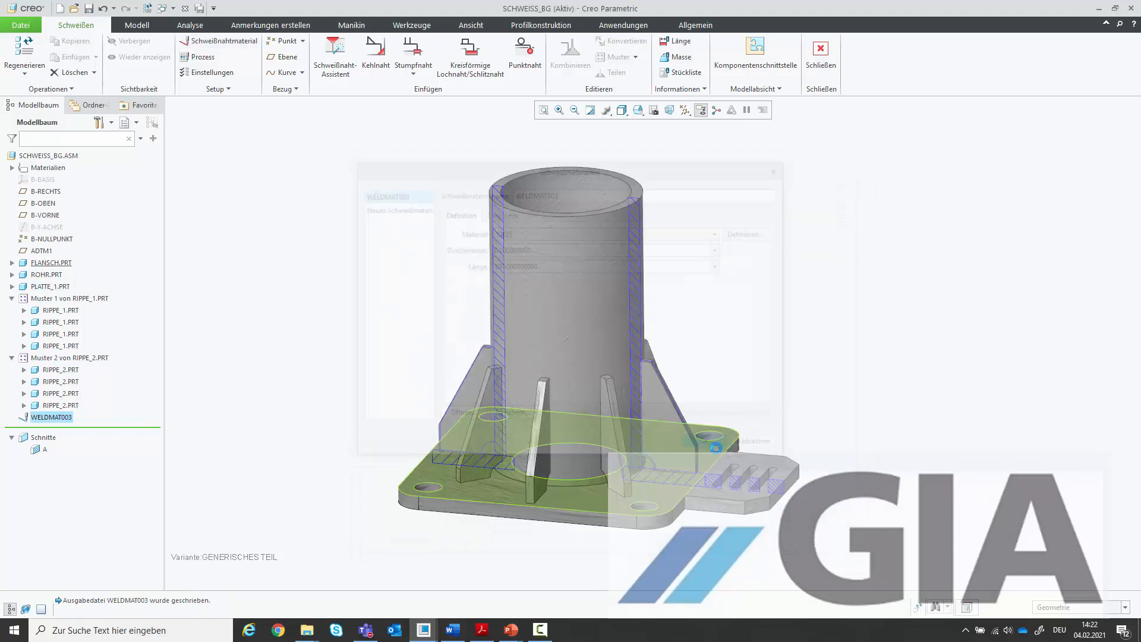
{"action": "left_click", "coordinate": [199, 56]}
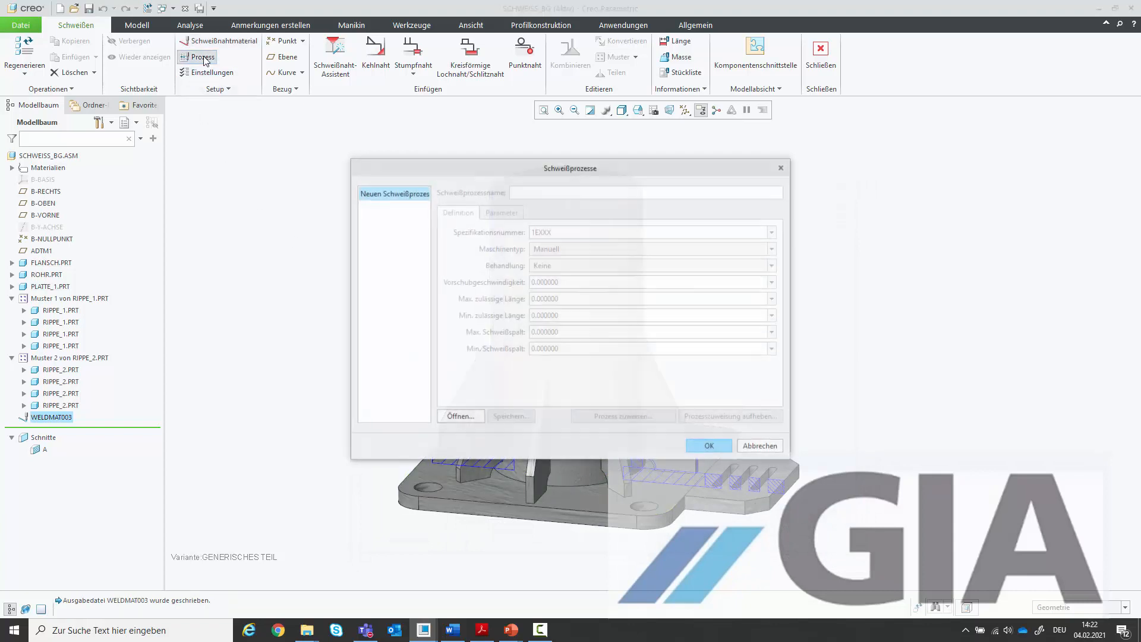
{"action": "left_click", "coordinate": [382, 194]}
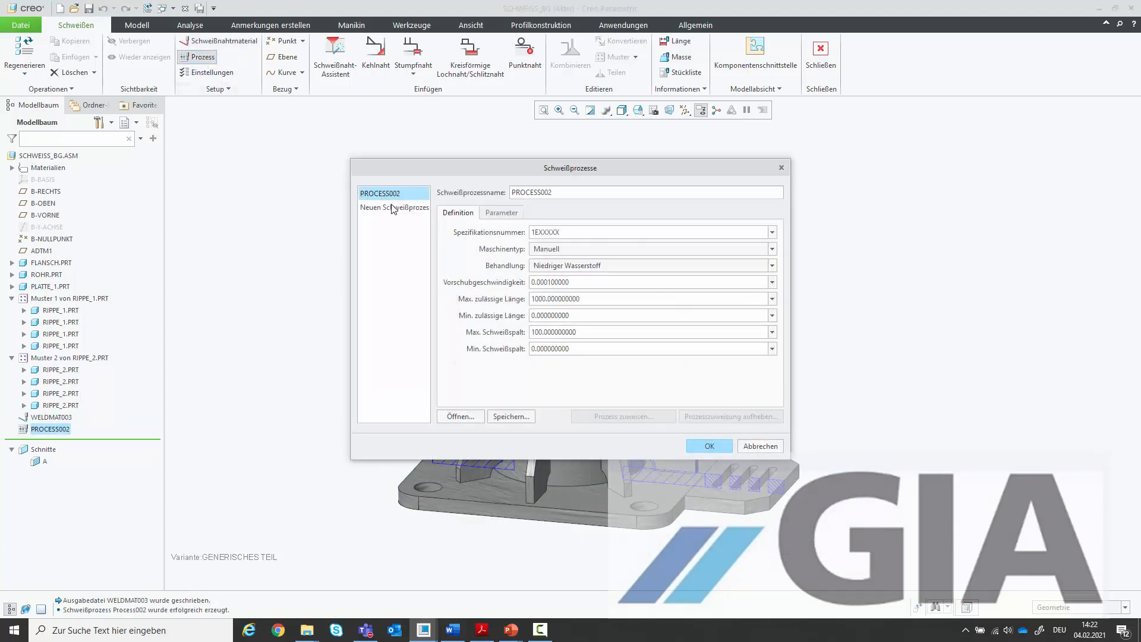
{"action": "left_click", "coordinate": [772, 266]}
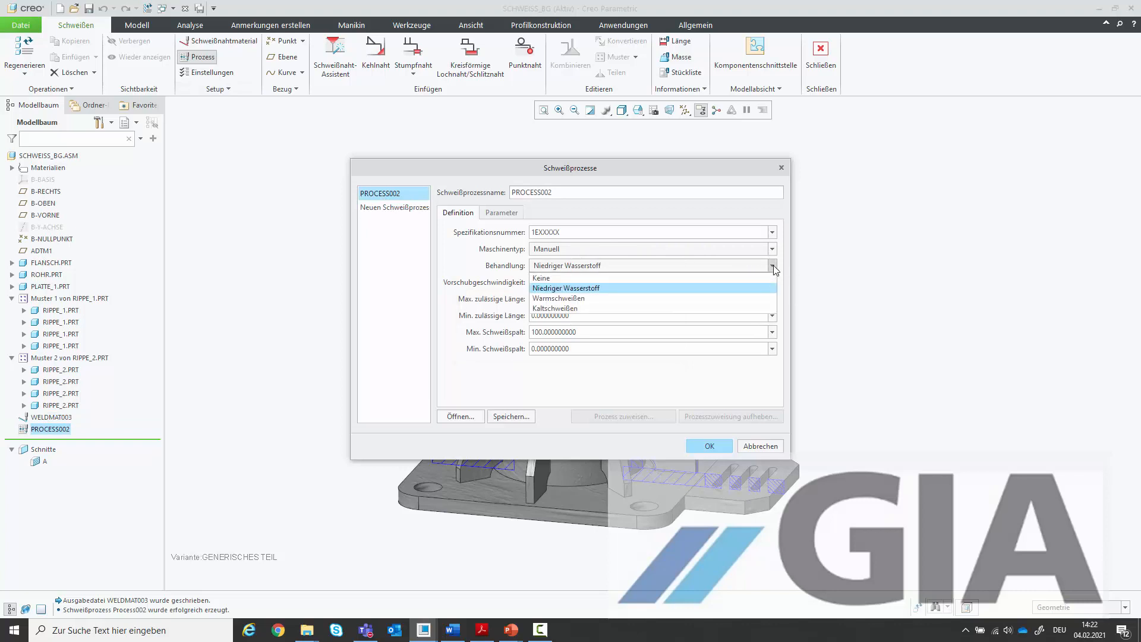
{"action": "left_click", "coordinate": [826, 247]}
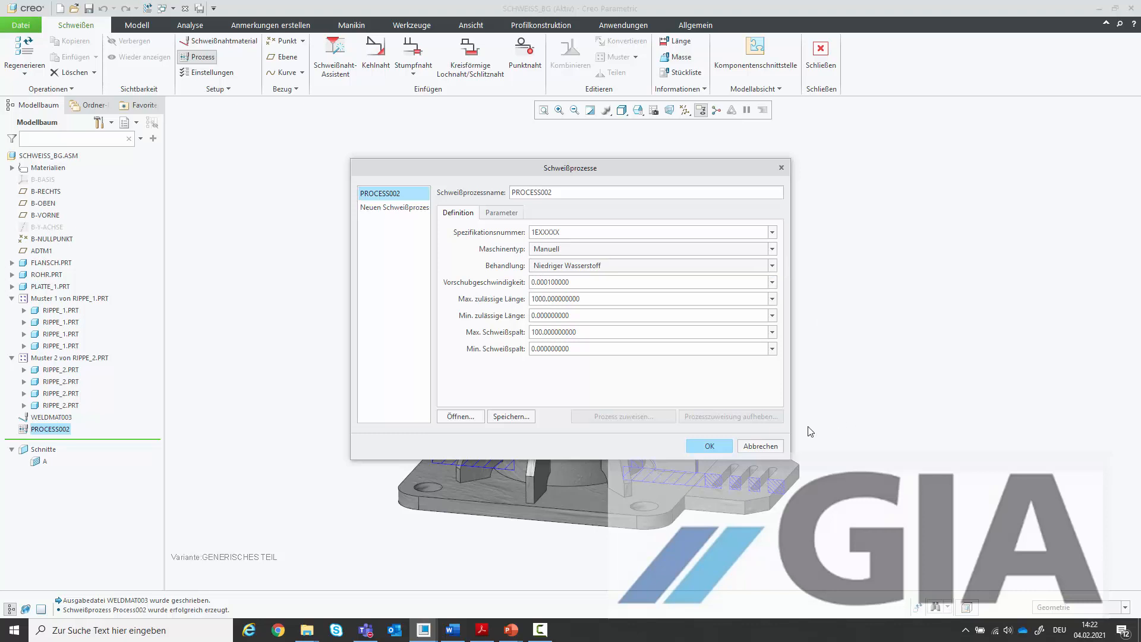
- Set the default fillet weld throat thickness to 8 in the ISO weld settings
{"action": "left_click", "coordinate": [214, 73]}
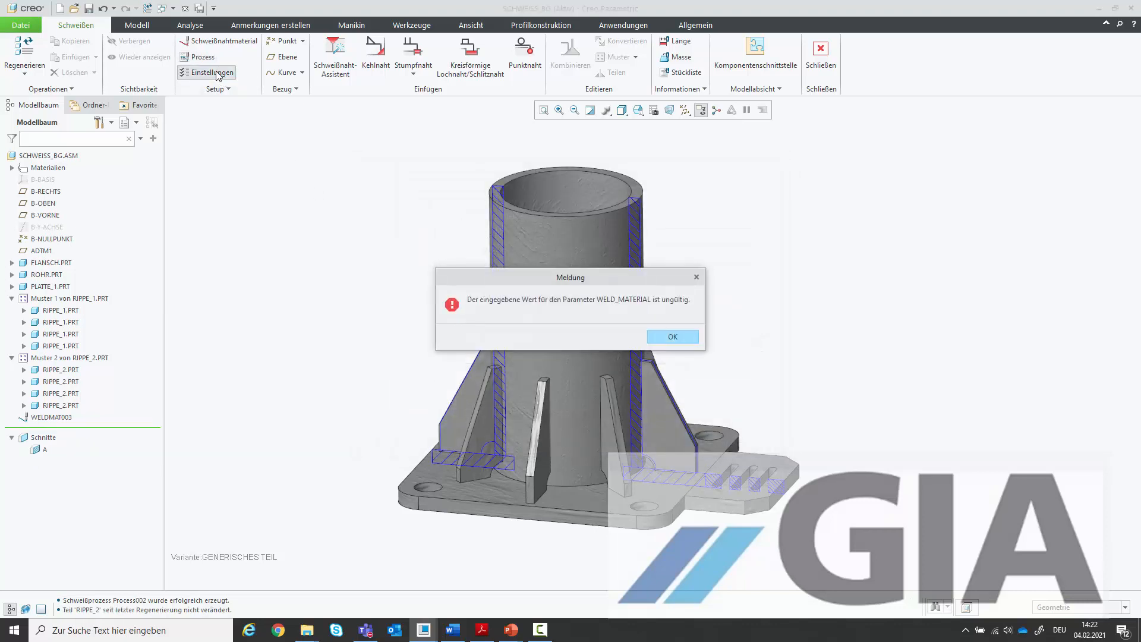
{"action": "left_click", "coordinate": [679, 334]}
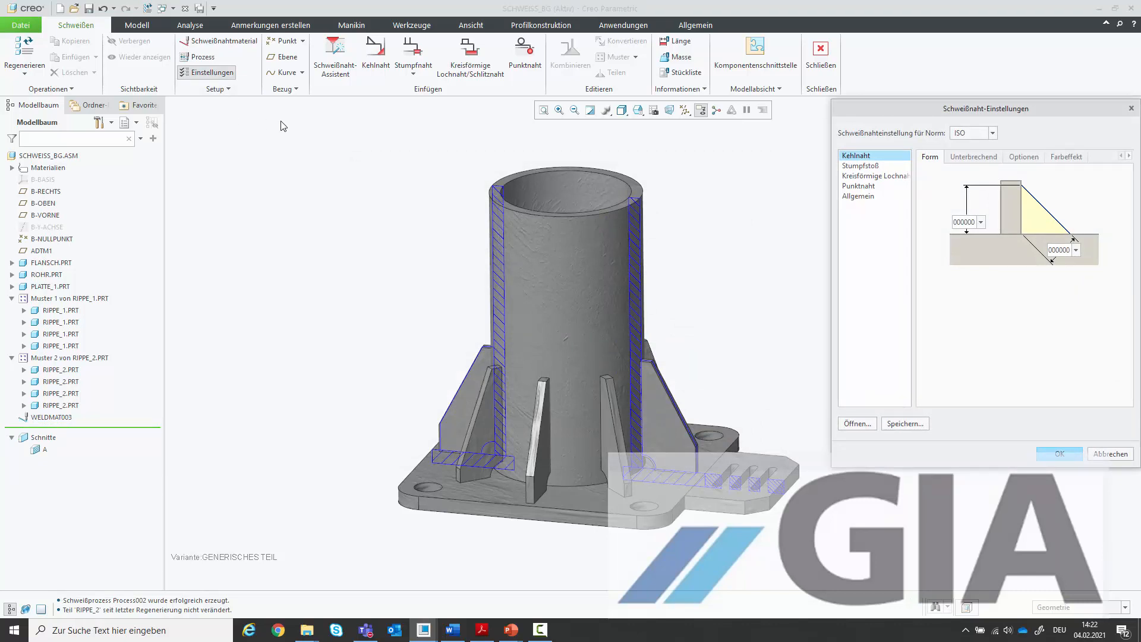
{"action": "double_click", "coordinate": [1059, 249]}
{"action": "type", "text": "8"}
- Review the fillet weld's intermittent, contour and colour effect settings and accept the weld settings
{"action": "left_click", "coordinate": [982, 159]}
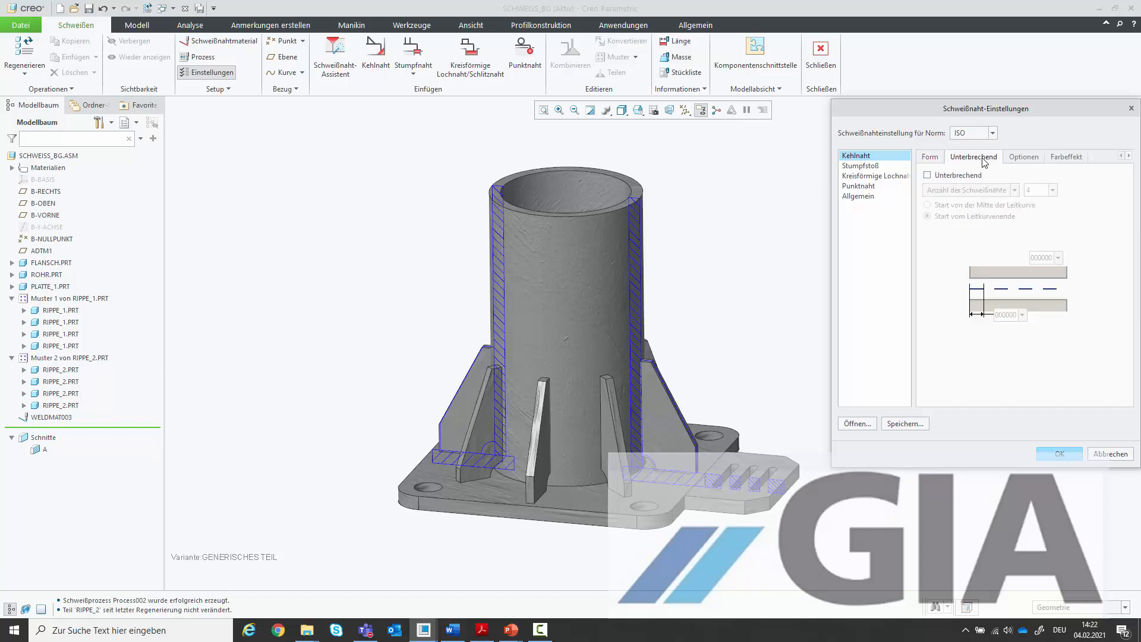
{"action": "left_click", "coordinate": [1030, 160]}
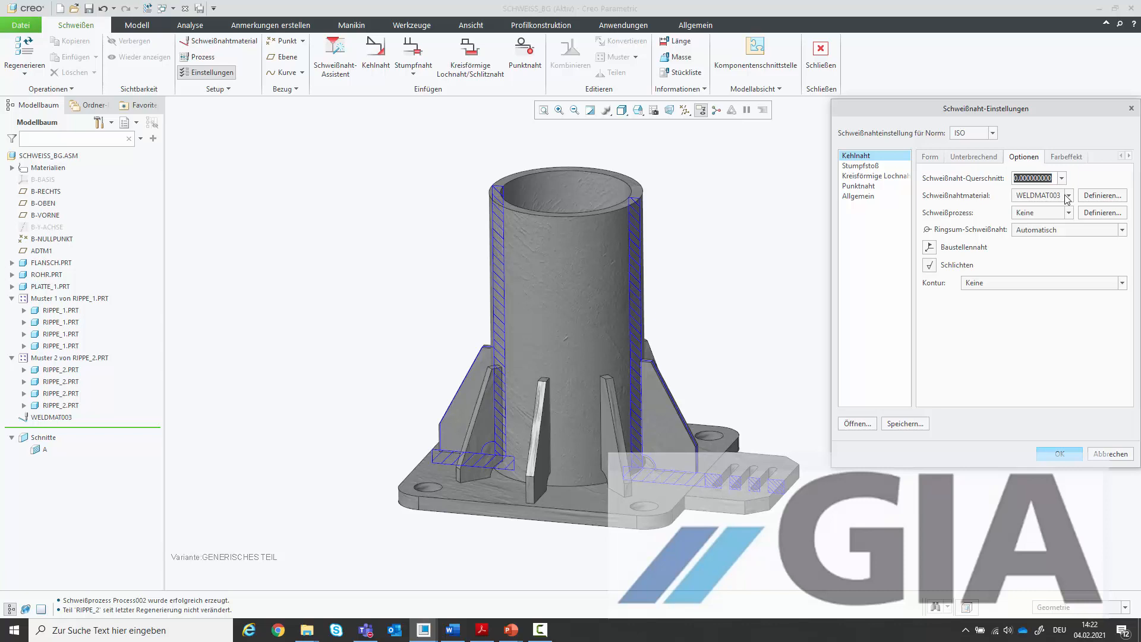
{"action": "left_click", "coordinate": [1047, 283]}
{"action": "left_click", "coordinate": [1028, 295]}
{"action": "left_click", "coordinate": [1068, 157]}
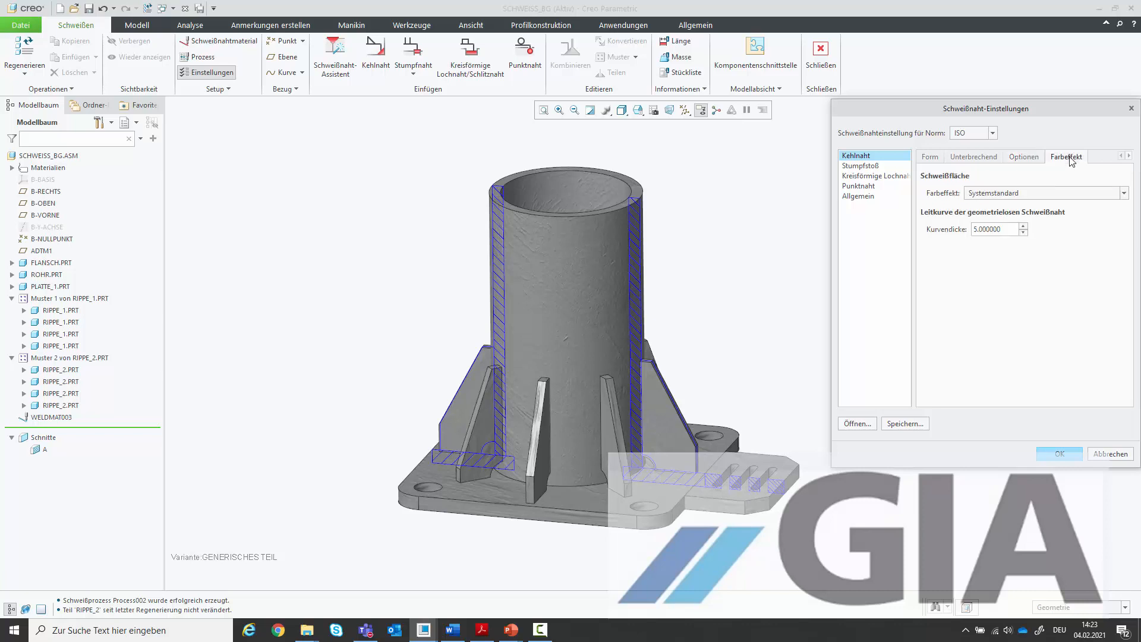
{"action": "left_click", "coordinate": [1061, 454]}
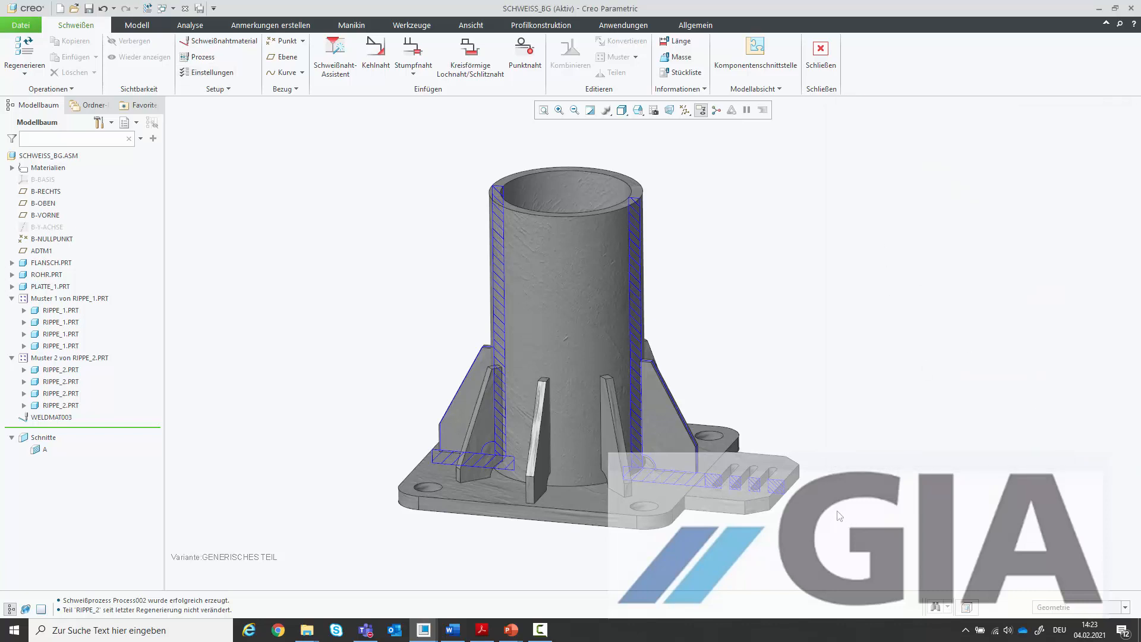
- Define a single HV weld with edge preparation using the weld assistant
{"action": "scroll", "coordinate": [806, 510], "scroll_direction": "up", "scroll_amount": 5}
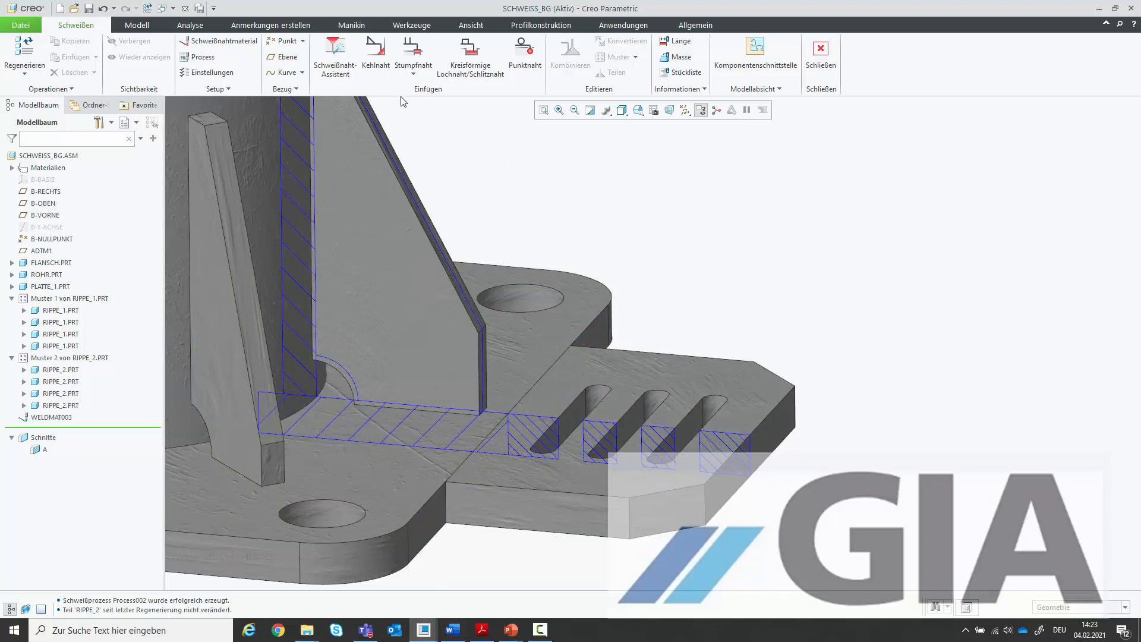
{"action": "left_click", "coordinate": [336, 54]}
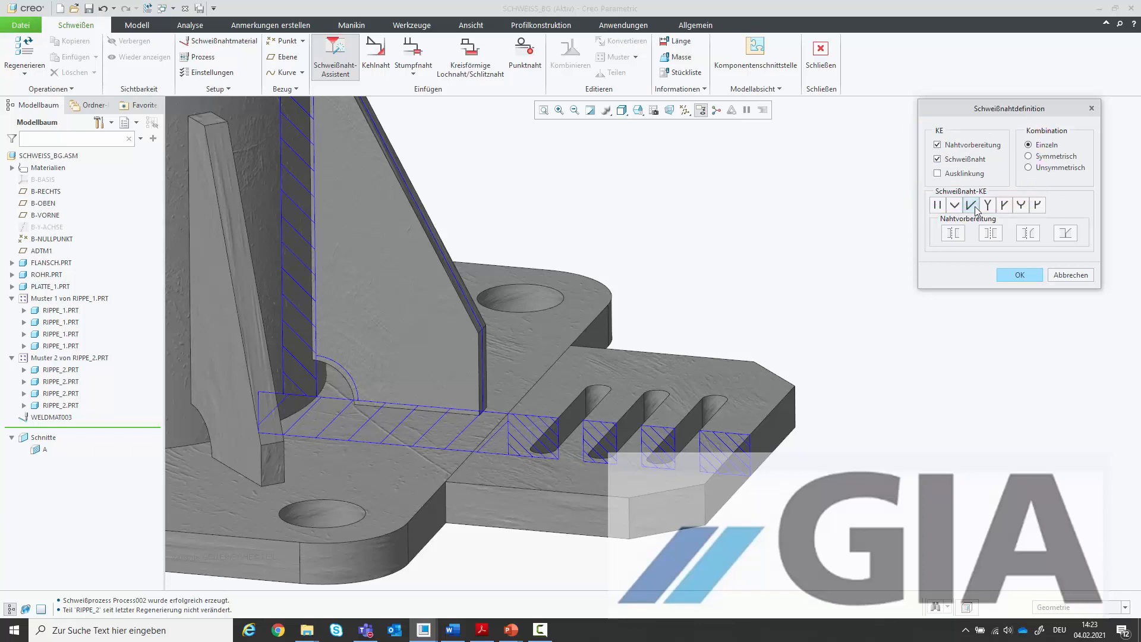
{"action": "left_click", "coordinate": [1030, 235]}
{"action": "left_click", "coordinate": [1030, 274]}
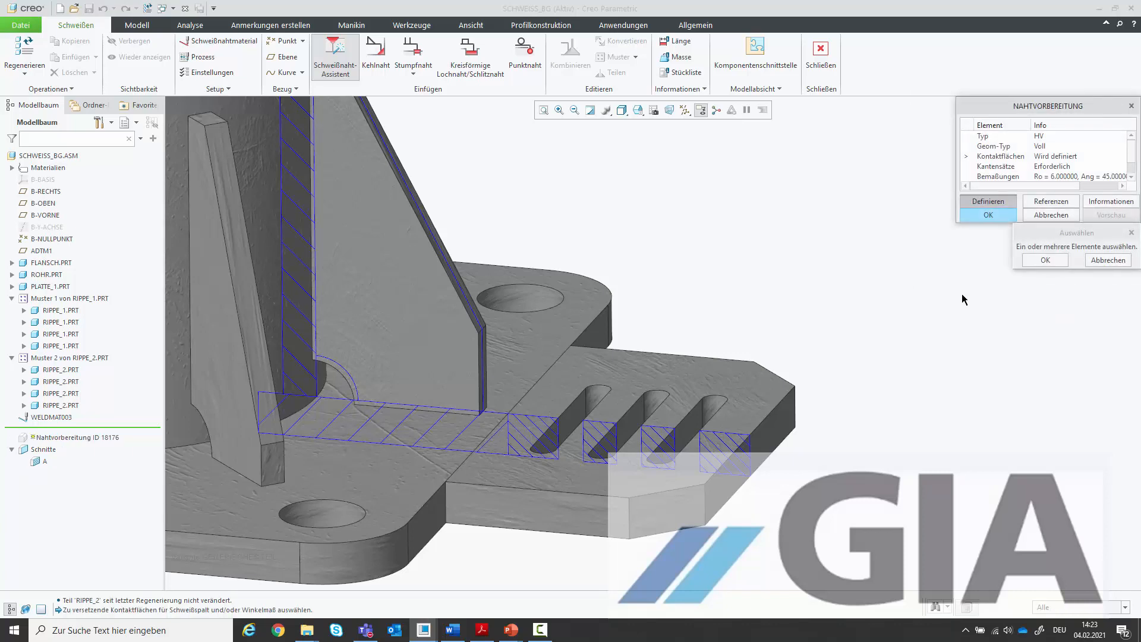
- Define the slotted plate's contact face and its upper edge toward the flange as the weld preparation references
{"action": "left_click", "coordinate": [553, 393]}
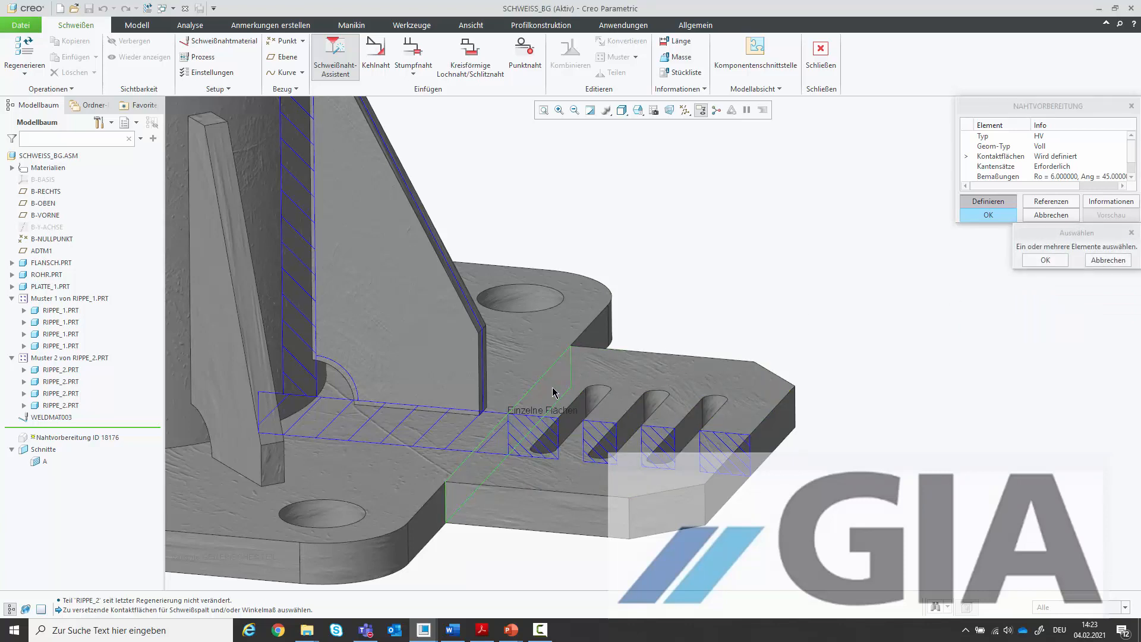
{"action": "middle_click", "coordinate": [552, 393]}
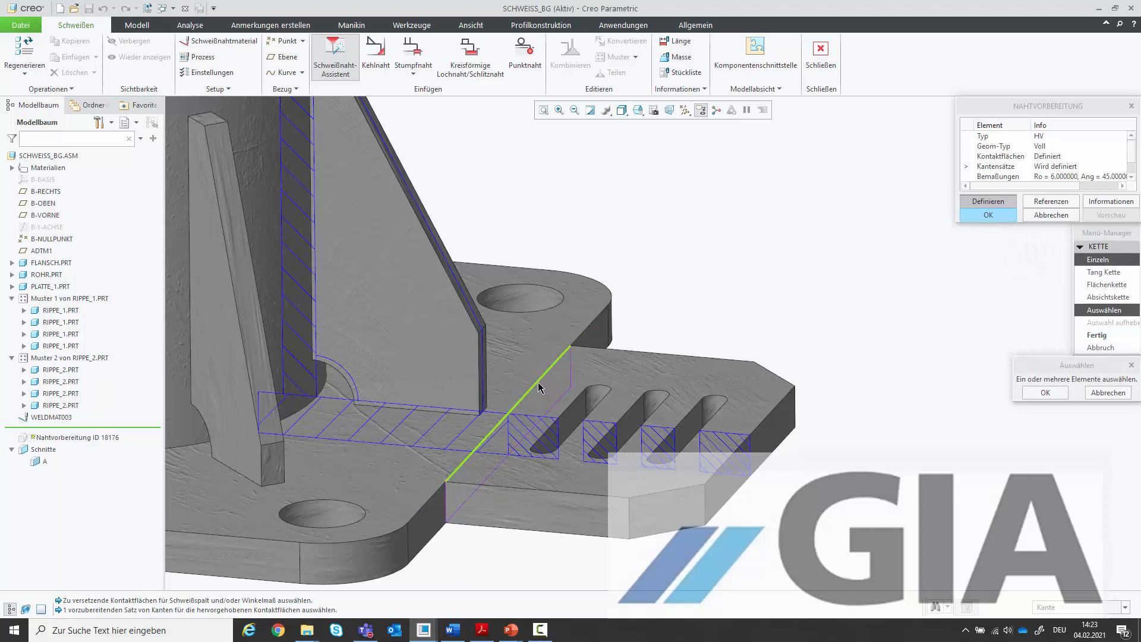
{"action": "left_click", "coordinate": [538, 384]}
{"action": "middle_click", "coordinate": [554, 389]}
{"action": "middle_click", "coordinate": [554, 389]}
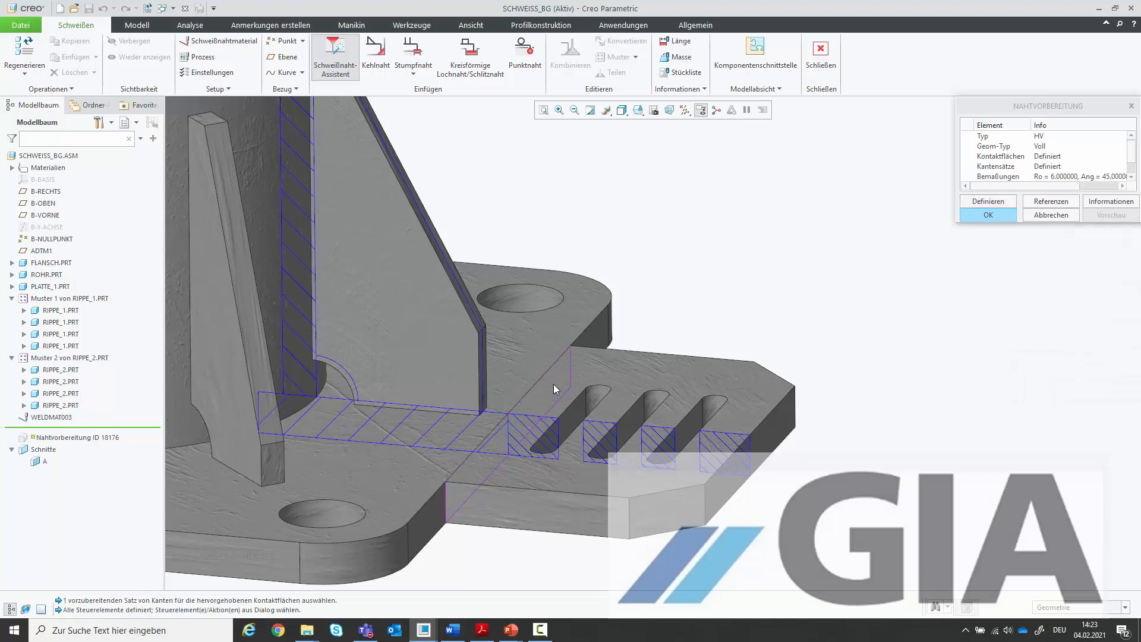
- Set the edge preparation's root gap to 5, angle to 35 and depth to 20, and complete the preparation
{"action": "double_click", "coordinate": [1057, 178]}
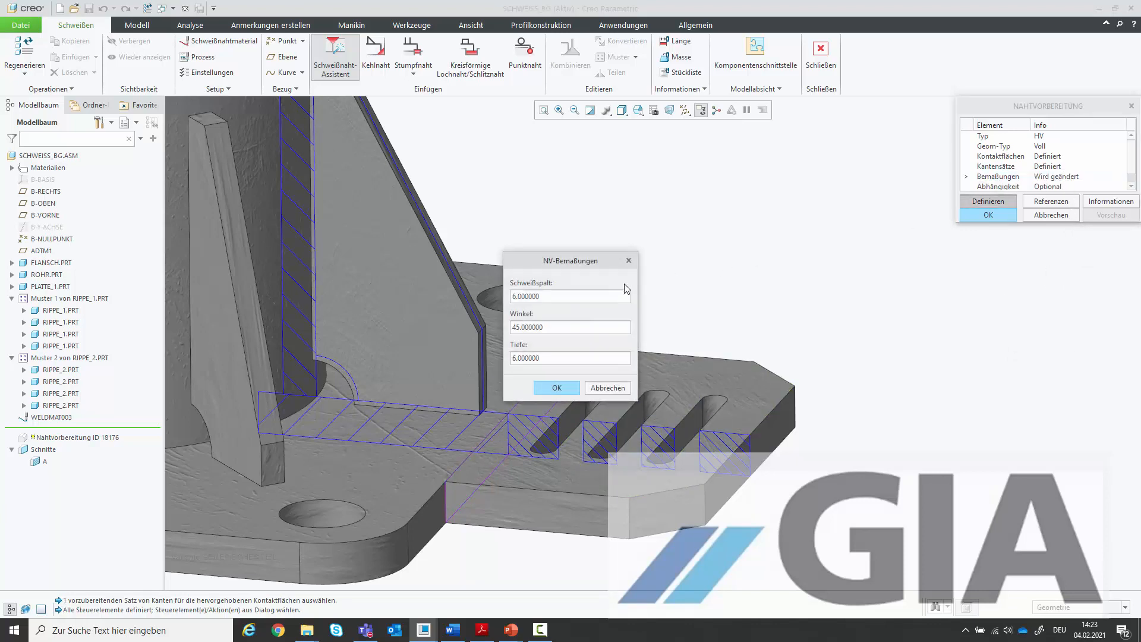
{"action": "double_click", "coordinate": [561, 296]}
{"action": "type", "text": "5"}
{"action": "key", "text": "Return"}
{"action": "left_click", "coordinate": [998, 176]}
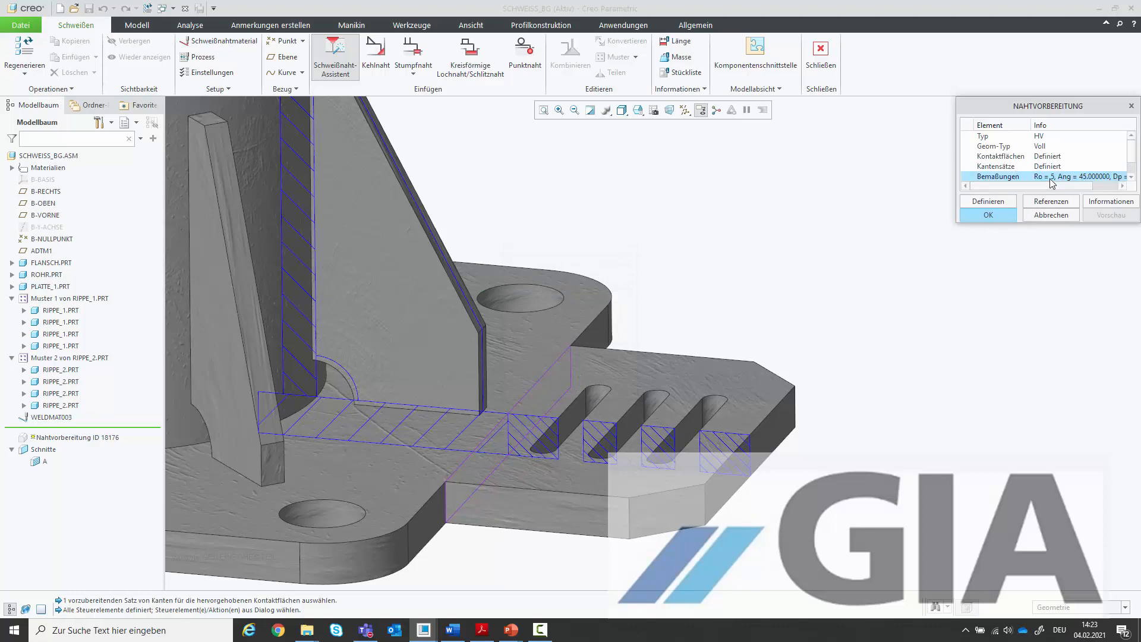
{"action": "left_click", "coordinate": [988, 201]}
{"action": "double_click", "coordinate": [534, 327]}
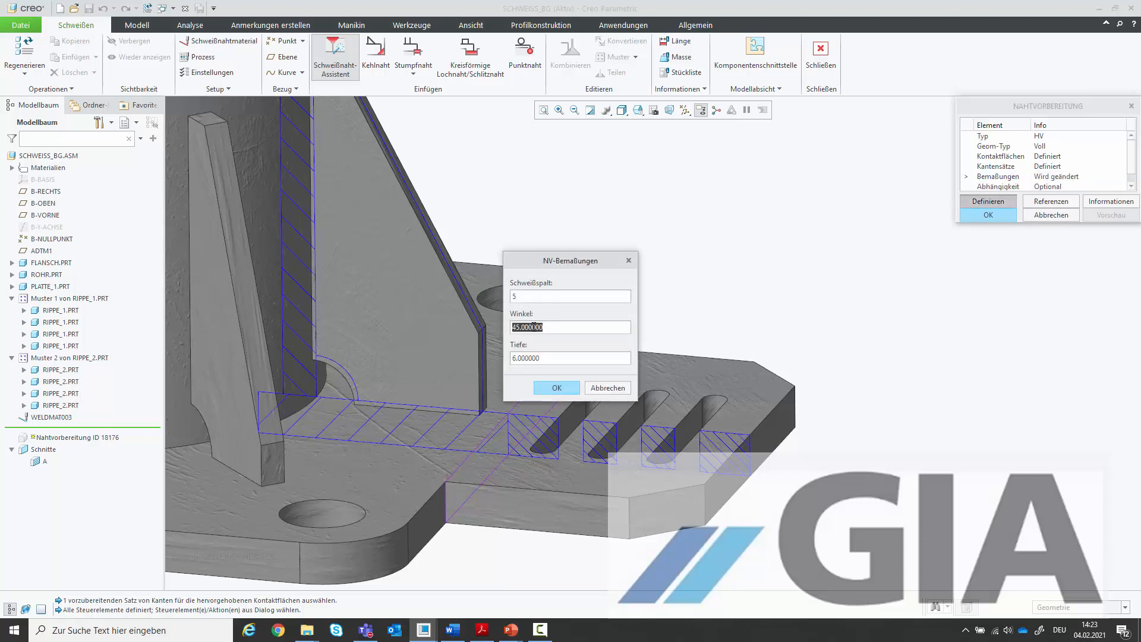
{"action": "type", "text": "35"}
{"action": "double_click", "coordinate": [528, 359]}
{"action": "type", "text": "20"}
{"action": "left_click", "coordinate": [557, 388]}
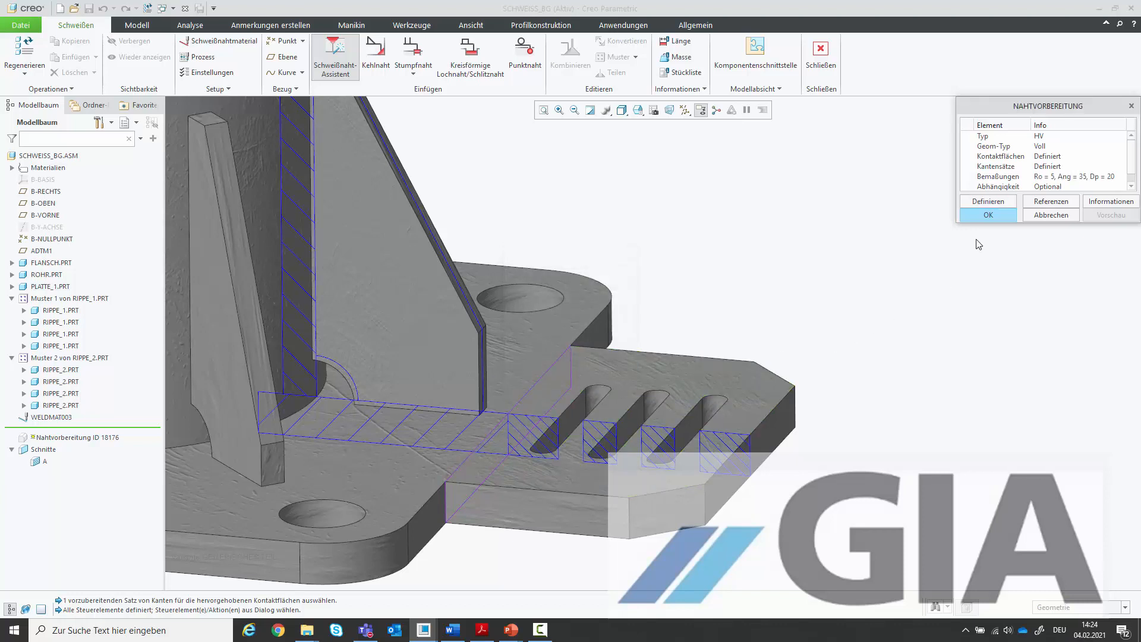
{"action": "left_click", "coordinate": [1012, 215]}
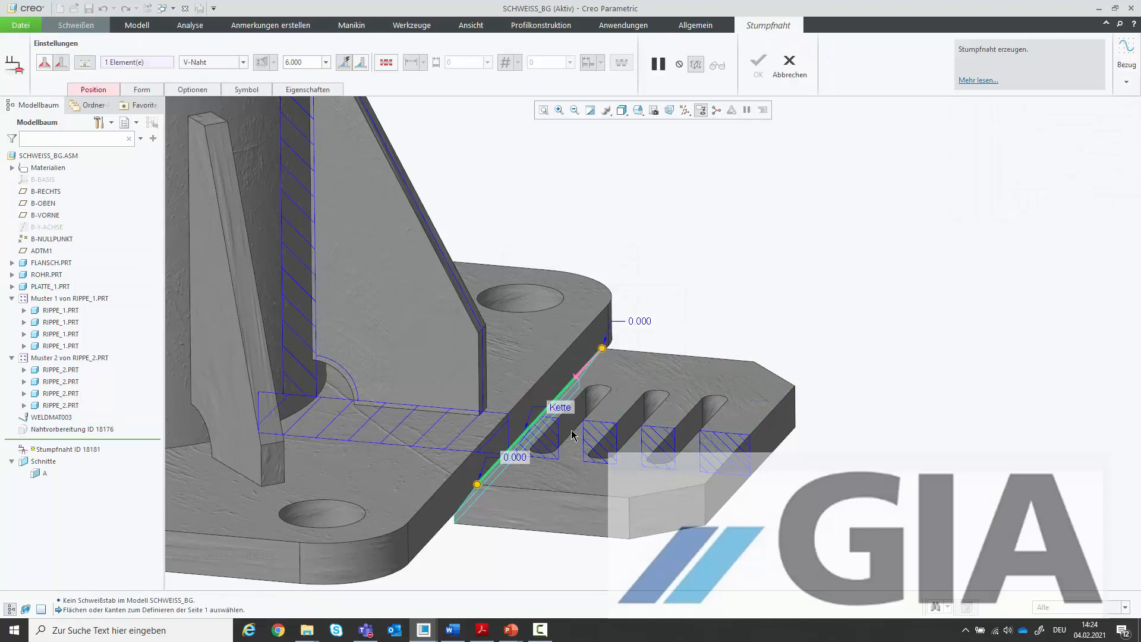
- Set the butt weld's second side to surface selection and assign the flange's side face toward the slotted plate
{"action": "scroll", "coordinate": [498, 457], "scroll_direction": "up", "scroll_amount": 4}
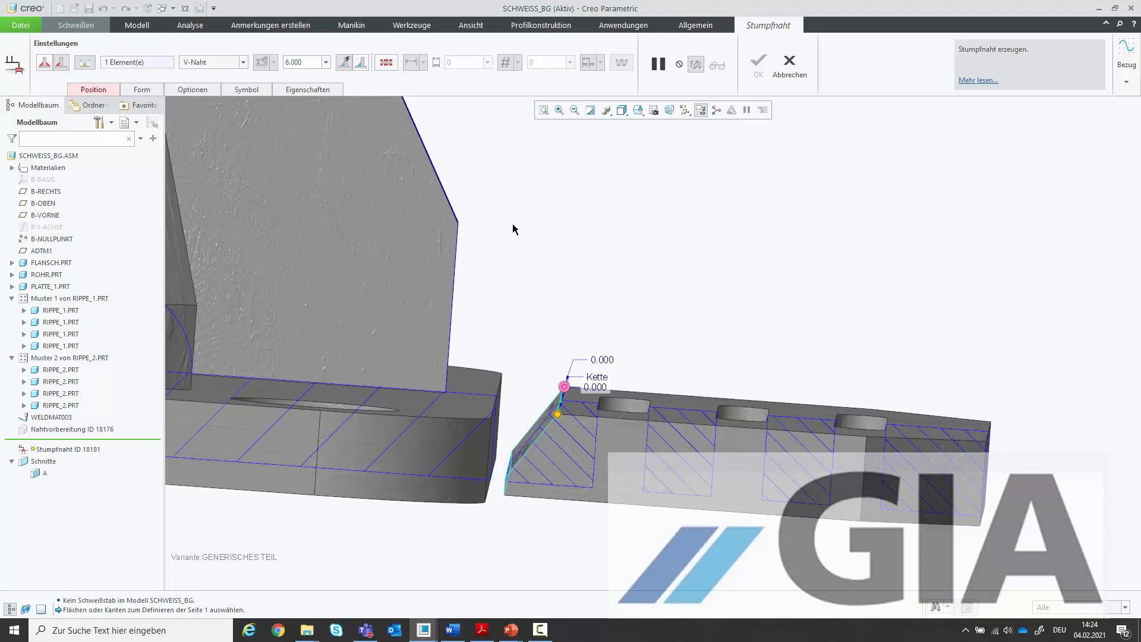
{"action": "left_click", "coordinate": [95, 92]}
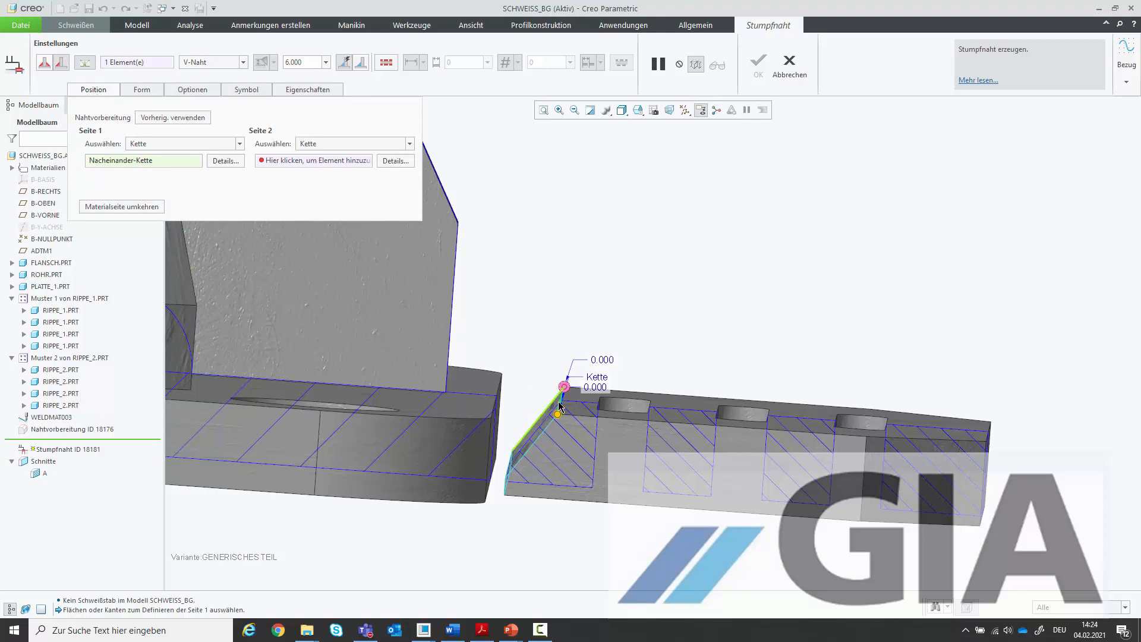
{"action": "scroll", "coordinate": [560, 406], "scroll_direction": "down", "scroll_amount": 8}
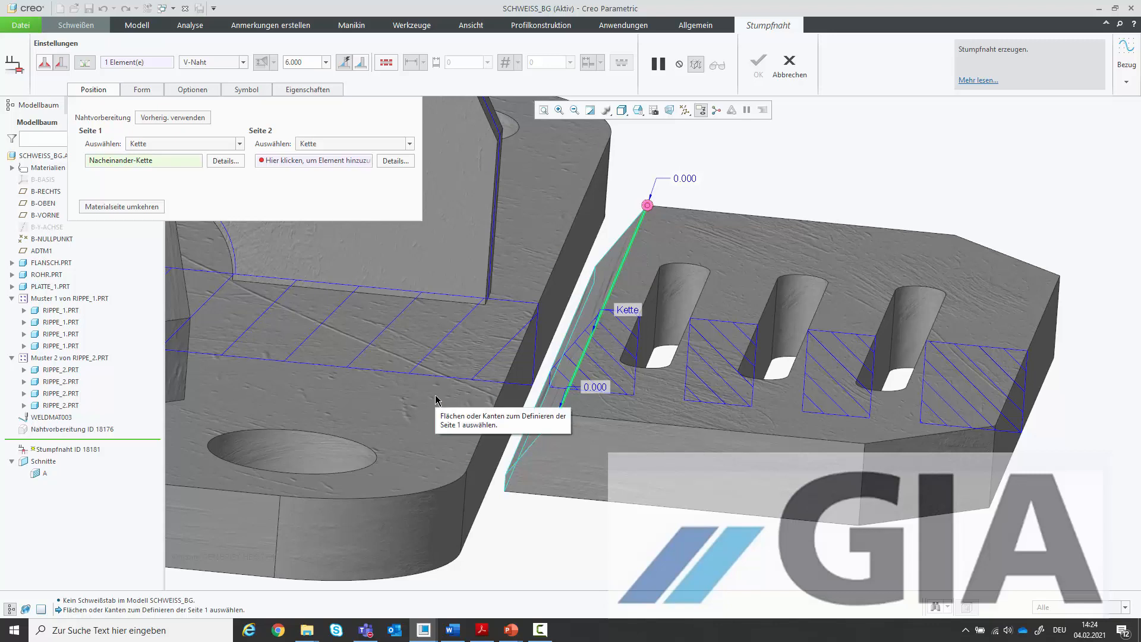
{"action": "left_click", "coordinate": [301, 162]}
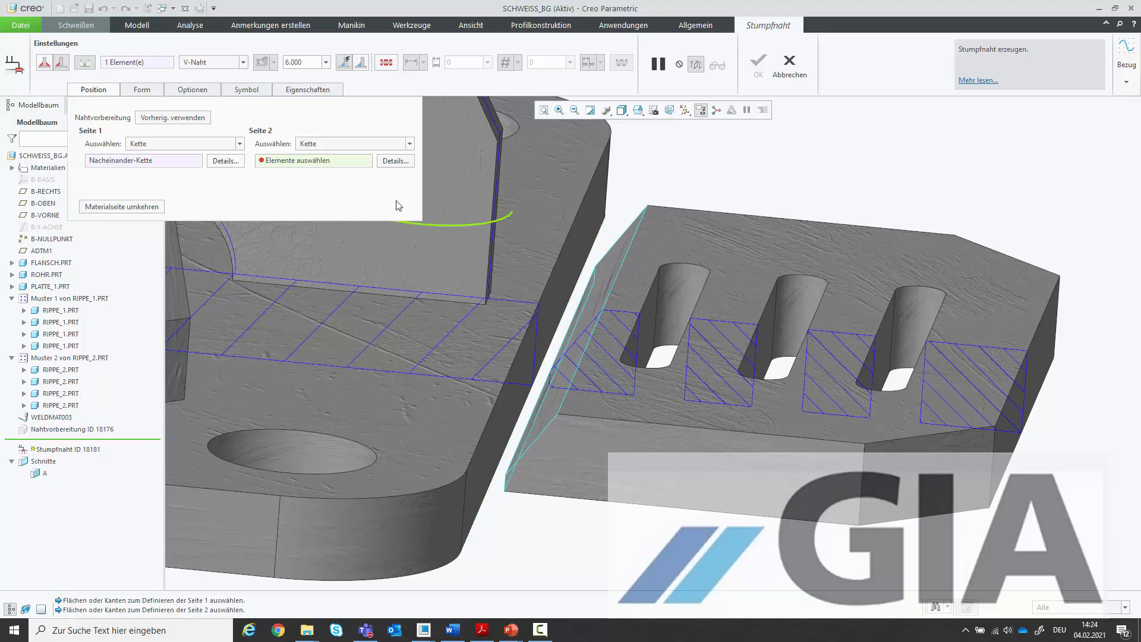
{"action": "left_click", "coordinate": [327, 145]}
{"action": "left_click", "coordinate": [325, 155]}
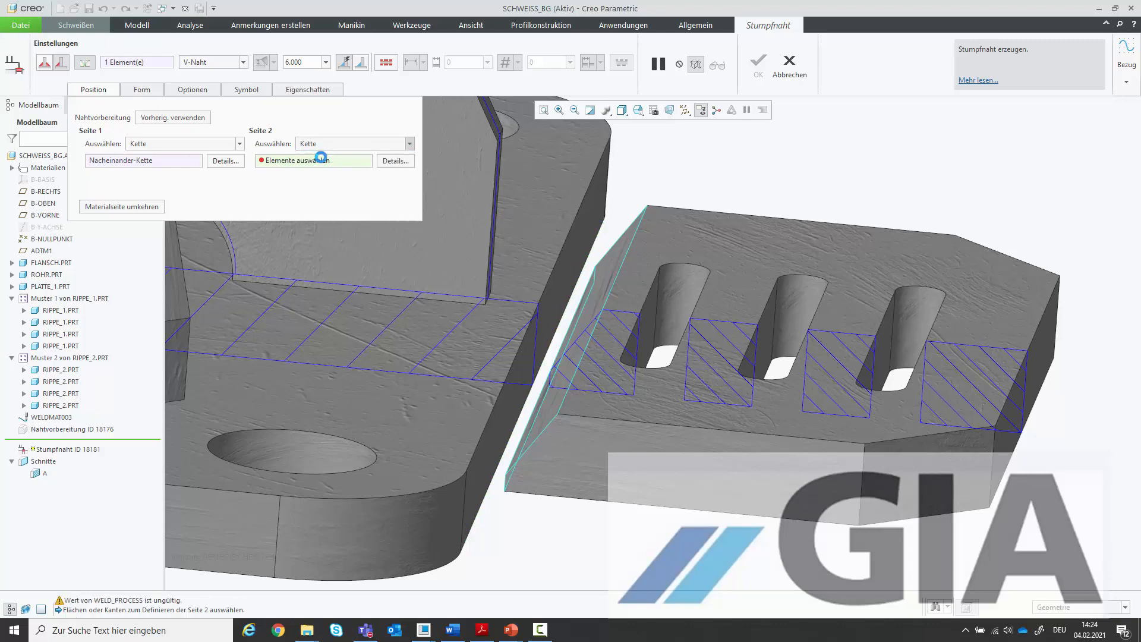
{"action": "left_click", "coordinate": [583, 250]}
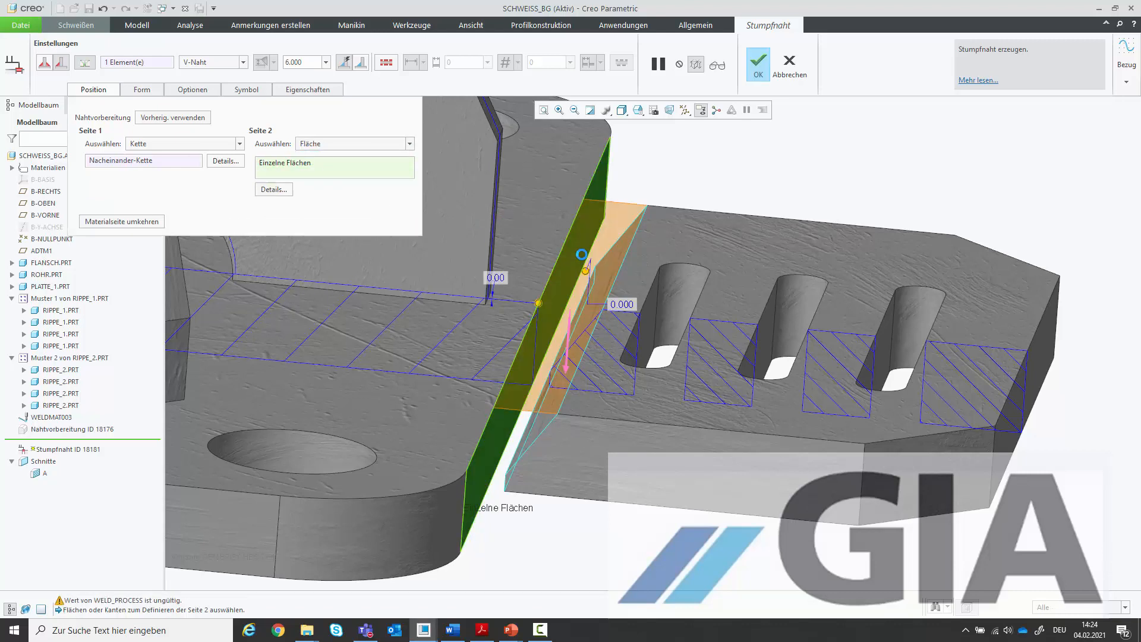
- Set the butt weld's geometry type to Volumen and its weld material to WELDMAT003
{"action": "middle_click_drag", "start_coordinate": [585, 256], "coordinate": [573, 378]}
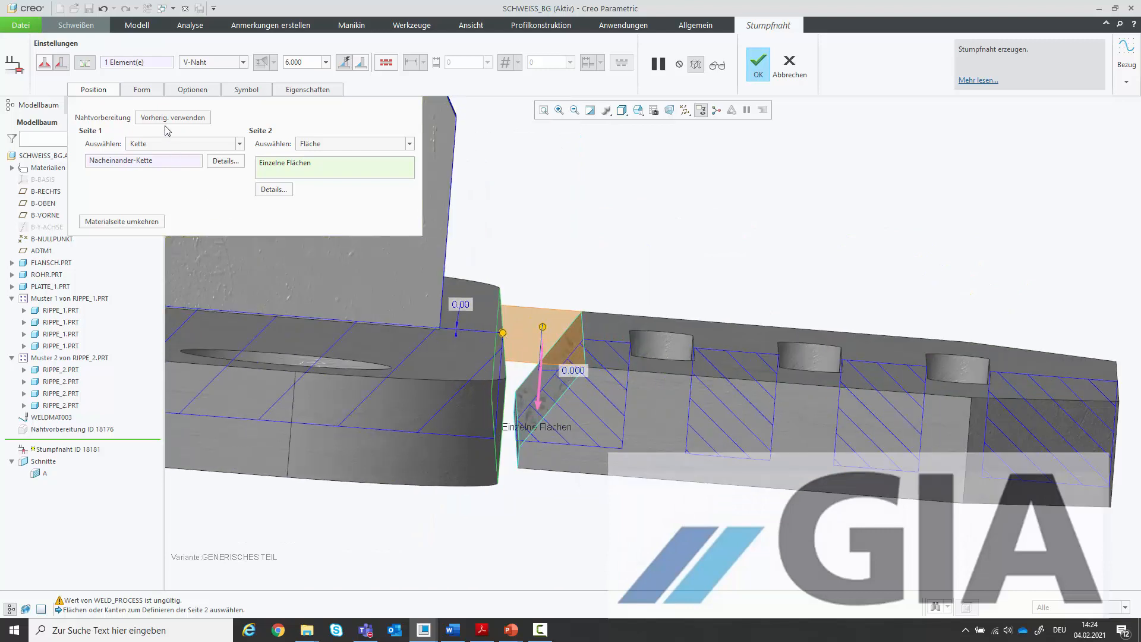
{"action": "left_click", "coordinate": [148, 94]}
{"action": "left_click", "coordinate": [191, 93]}
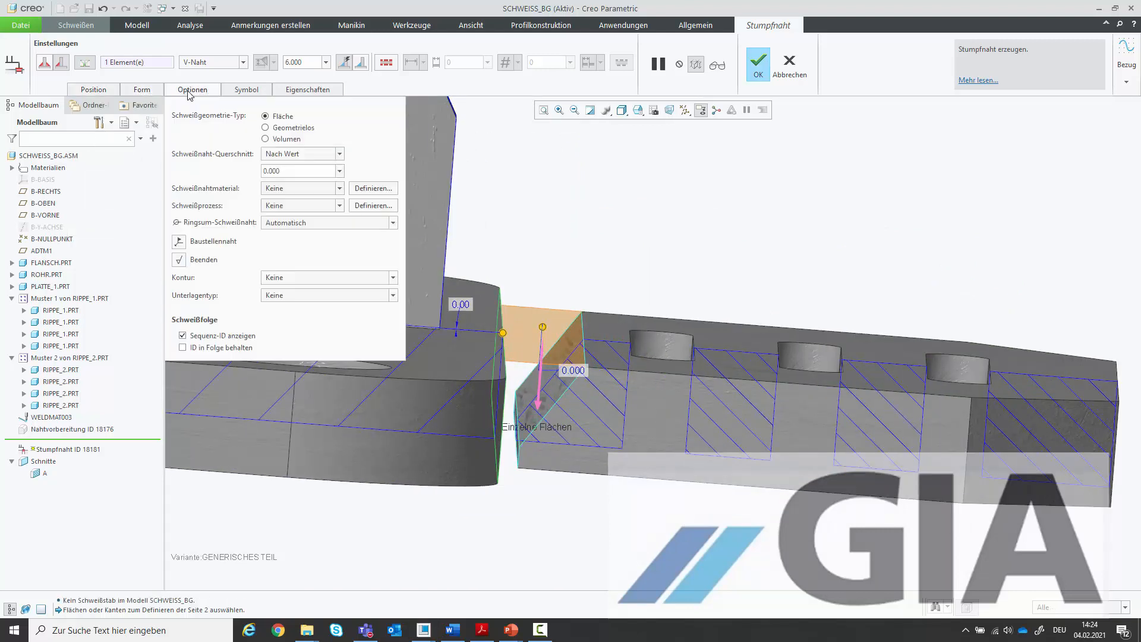
{"action": "left_click", "coordinate": [266, 139]}
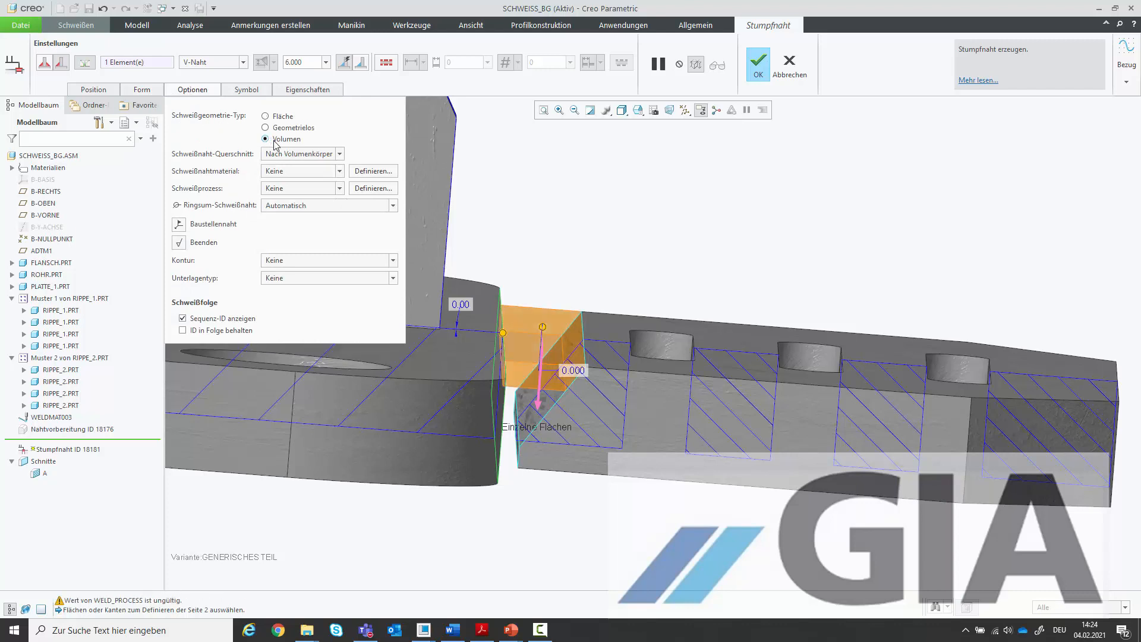
{"action": "left_click", "coordinate": [340, 173]}
{"action": "left_click", "coordinate": [291, 194]}
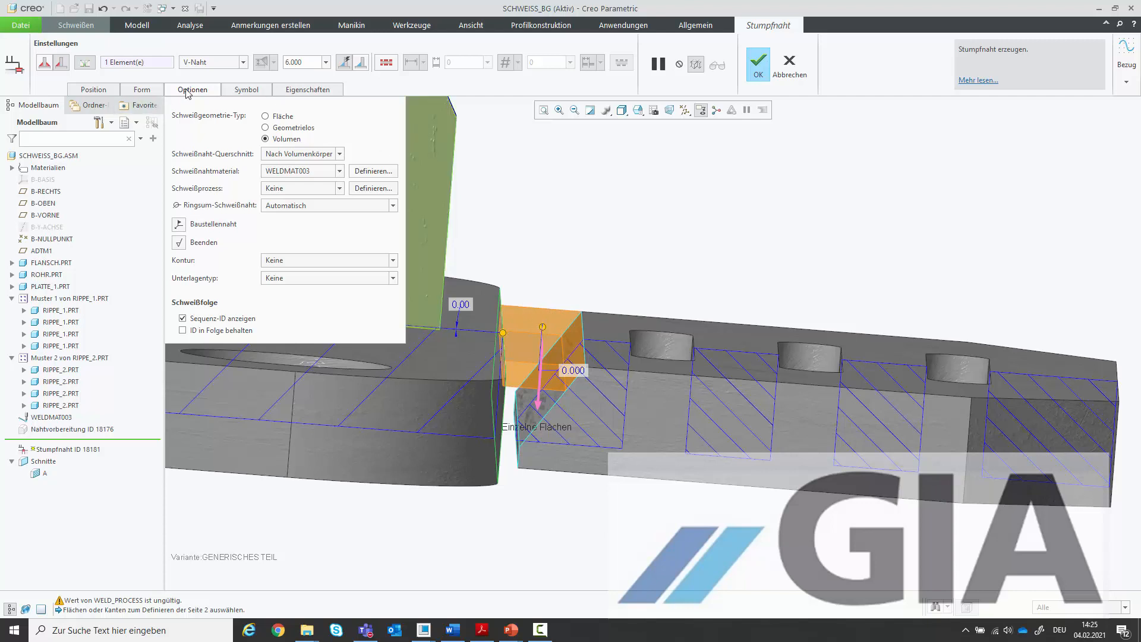
- Set the butt weld's size to 25, complete the weld and end the weld definition
{"action": "double_click", "coordinate": [301, 62]}
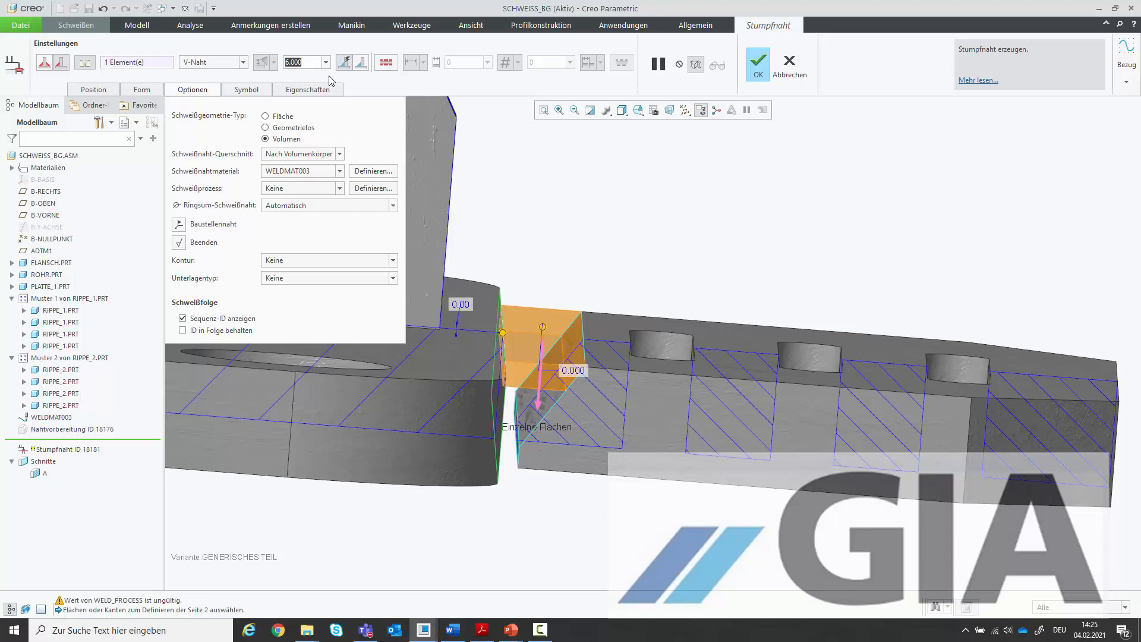
{"action": "type", "text": "25"}
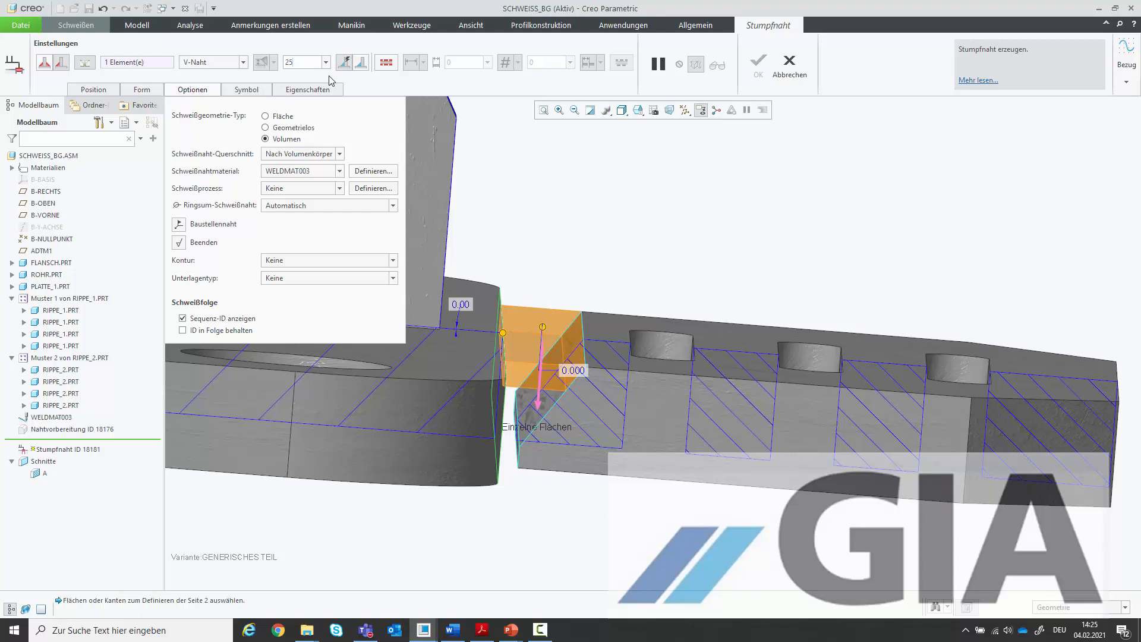
{"action": "key", "text": "Return"}
{"action": "mouse_move", "coordinate": [545, 369]}
{"action": "middle_mouse_down"}
{"action": "mouse_move", "coordinate": [537, 359]}
{"action": "mouse_move", "coordinate": [547, 367]}
{"action": "middle_mouse_up"}
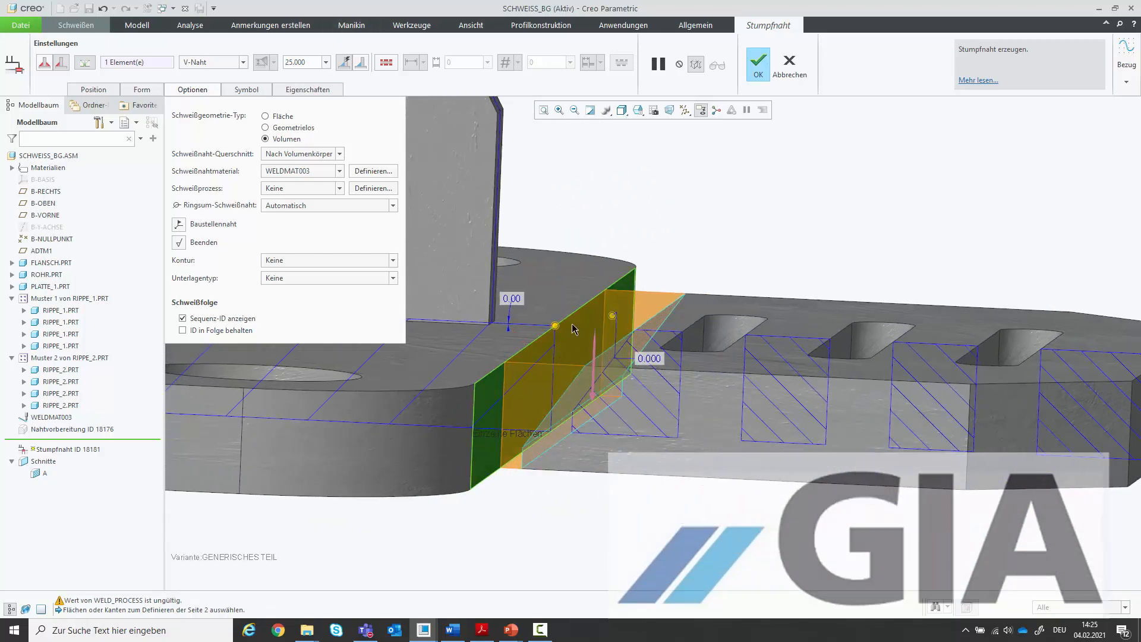
{"action": "scroll", "coordinate": [574, 328], "scroll_direction": "down", "scroll_amount": 2}
{"action": "middle_click", "coordinate": [761, 208]}
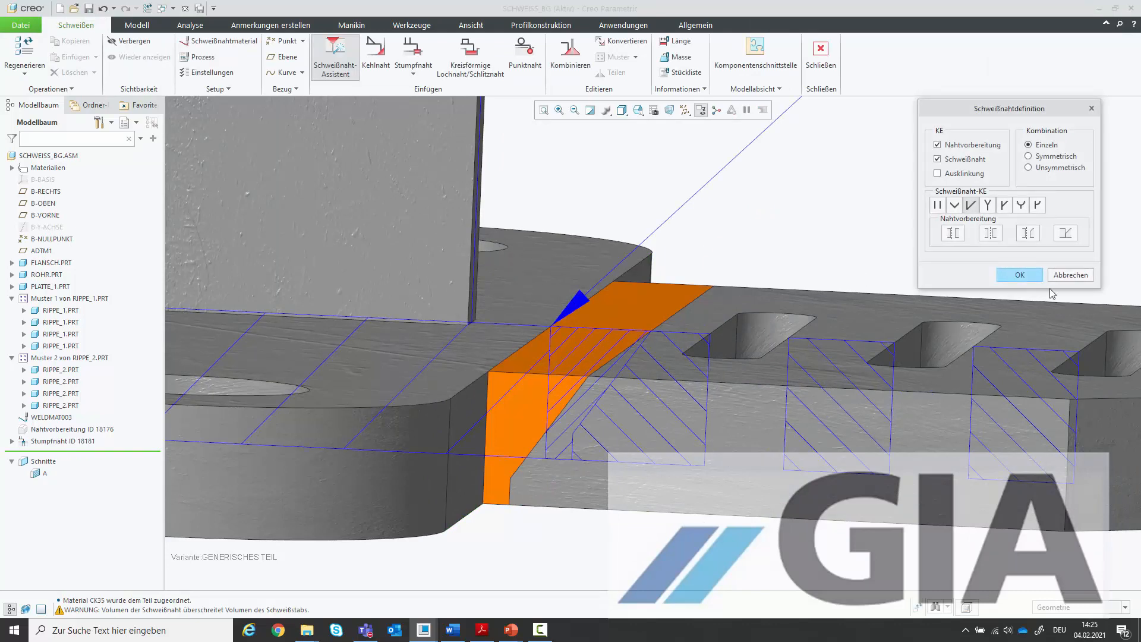
{"action": "left_click", "coordinate": [1070, 275]}
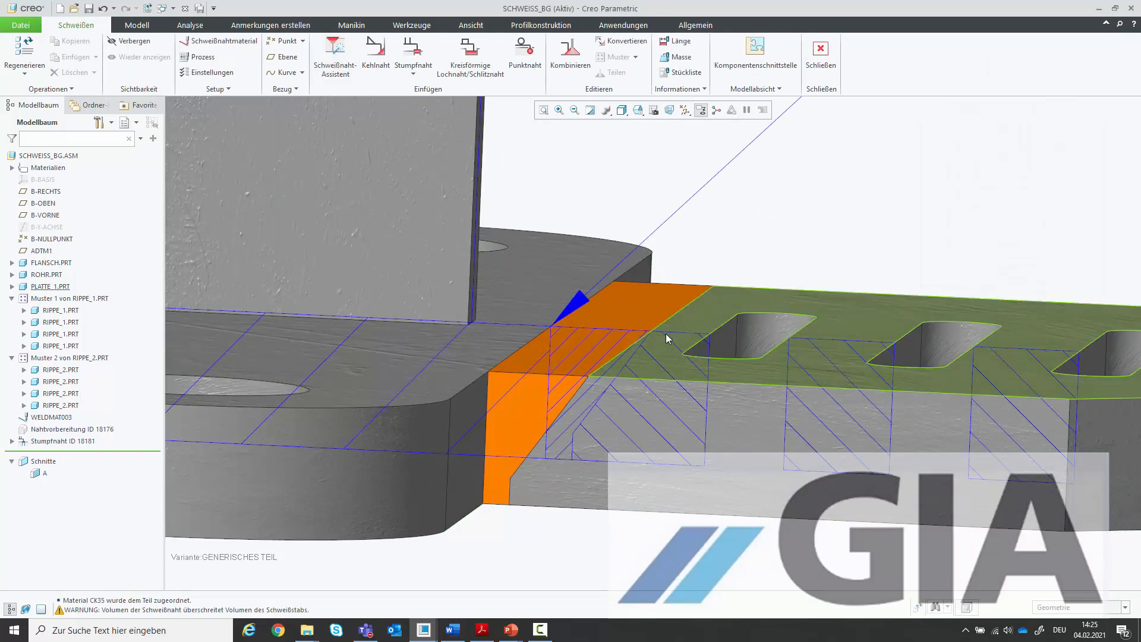
- Examine the butt weld's sub-items in the model tree and its weld symbol on the assembly
{"action": "left_click", "coordinate": [12, 442]}
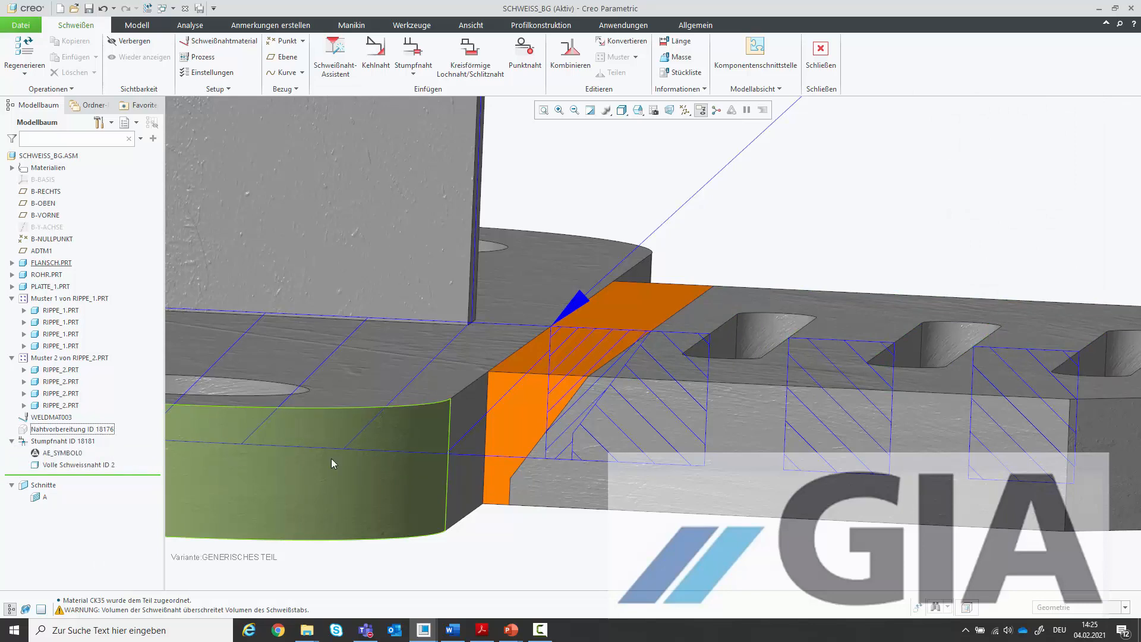
{"action": "scroll", "coordinate": [568, 483], "scroll_direction": "down", "scroll_amount": 10}
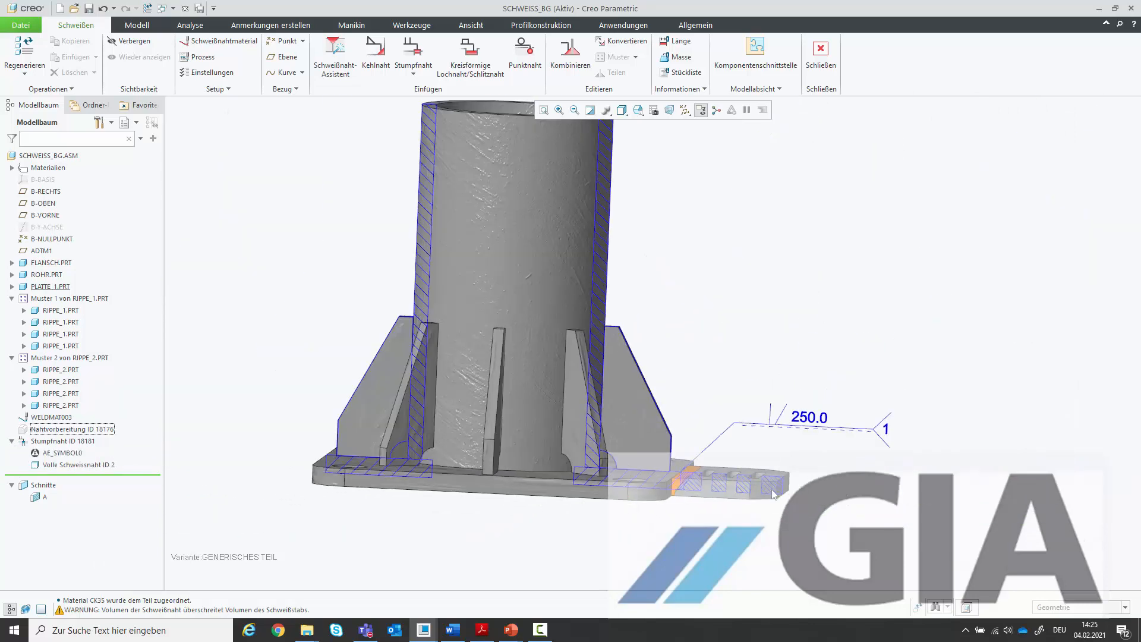
{"action": "middle_click_drag", "start_coordinate": [767, 493], "coordinate": [681, 476]}
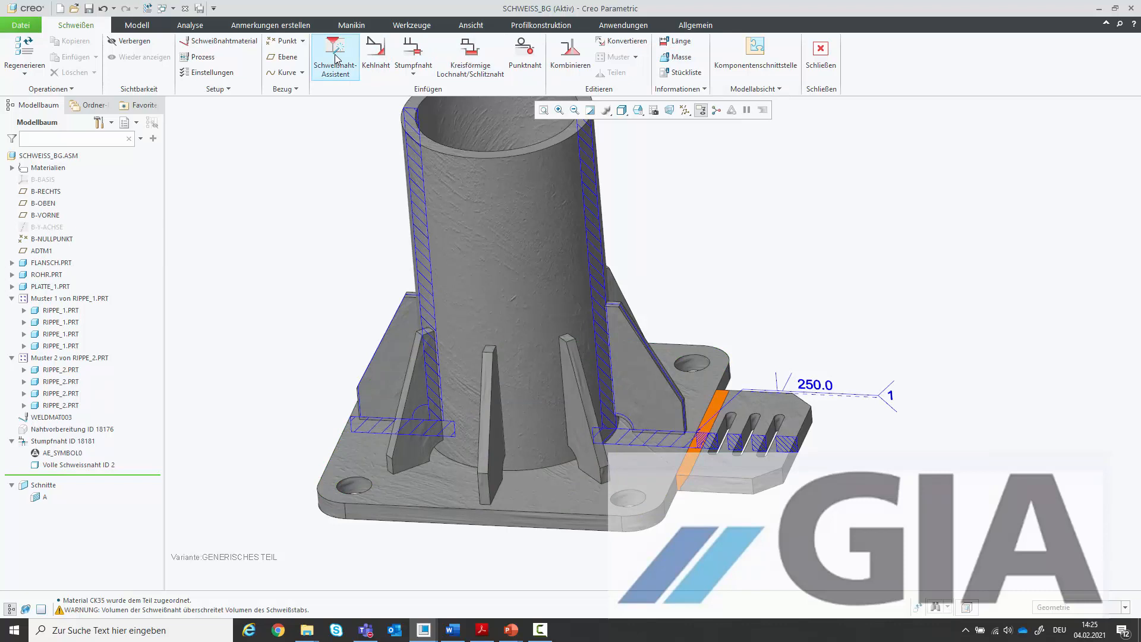
- Start a fillet weld and define its reference side between the flange's top face and the tube's outer surface
{"action": "left_click", "coordinate": [375, 57]}
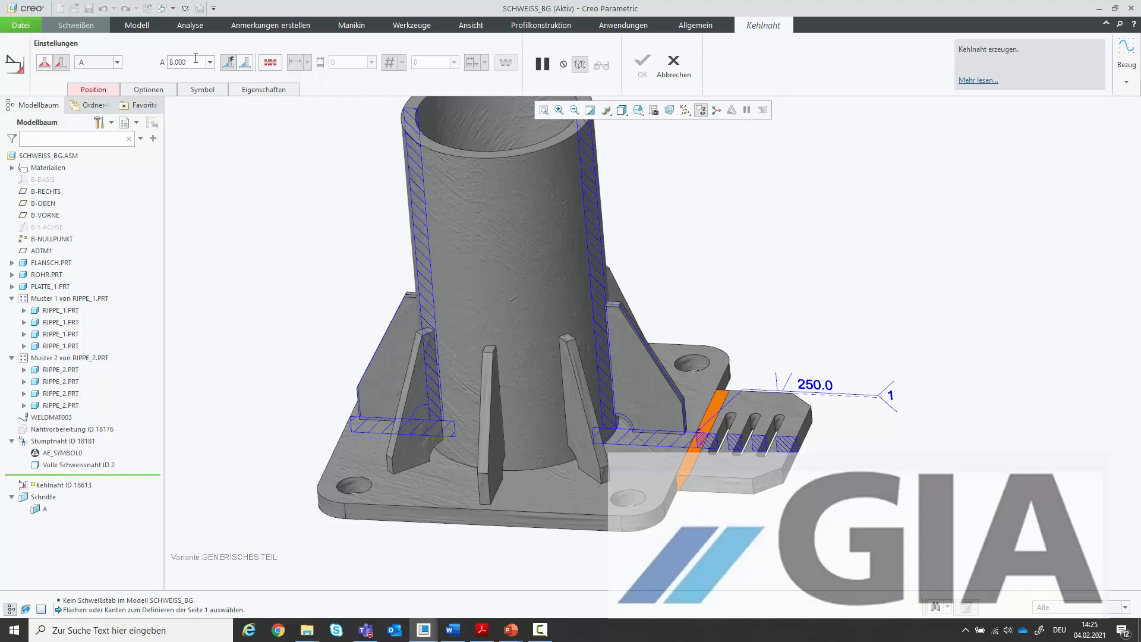
{"action": "key", "text": "ctrl+2"}
{"action": "mouse_move", "coordinate": [190, 56]}
{"action": "left_mouse_down"}
{"action": "mouse_move", "coordinate": [139, 52]}
{"action": "mouse_move", "coordinate": [196, 53]}
{"action": "left_mouse_up"}
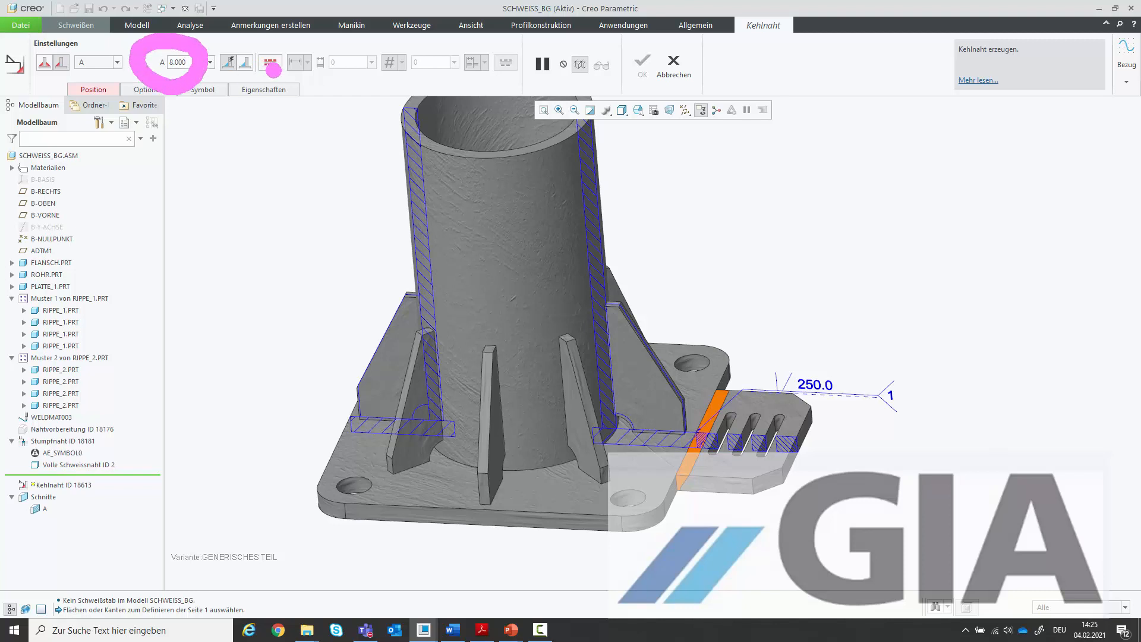
{"action": "key", "text": "Escape"}
{"action": "left_click", "coordinate": [46, 64]}
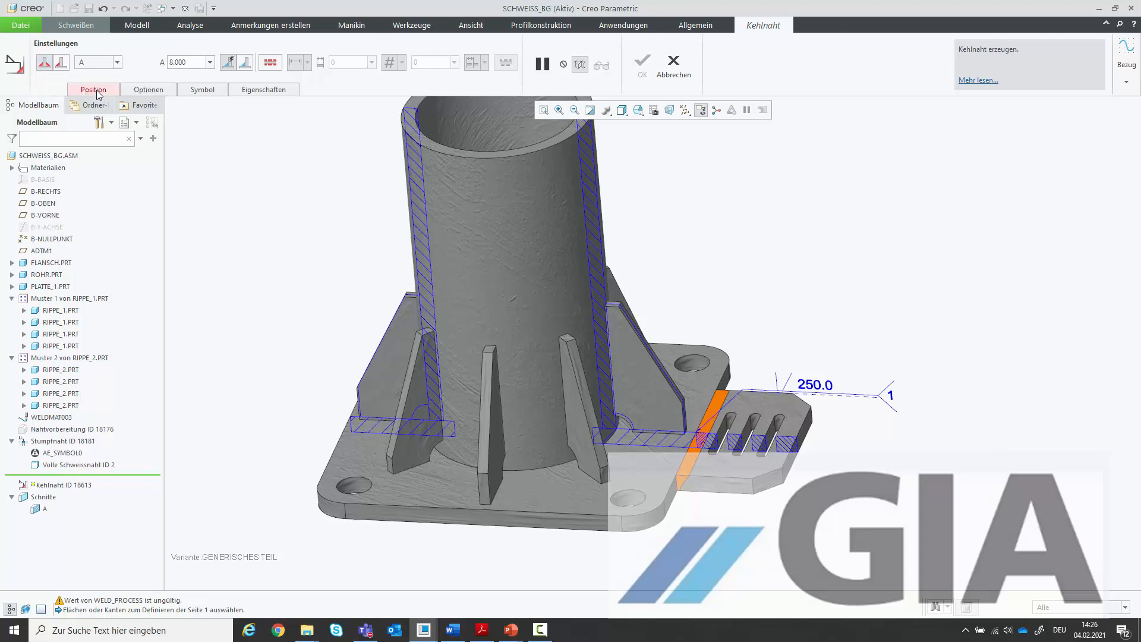
{"action": "left_click", "coordinate": [98, 91]}
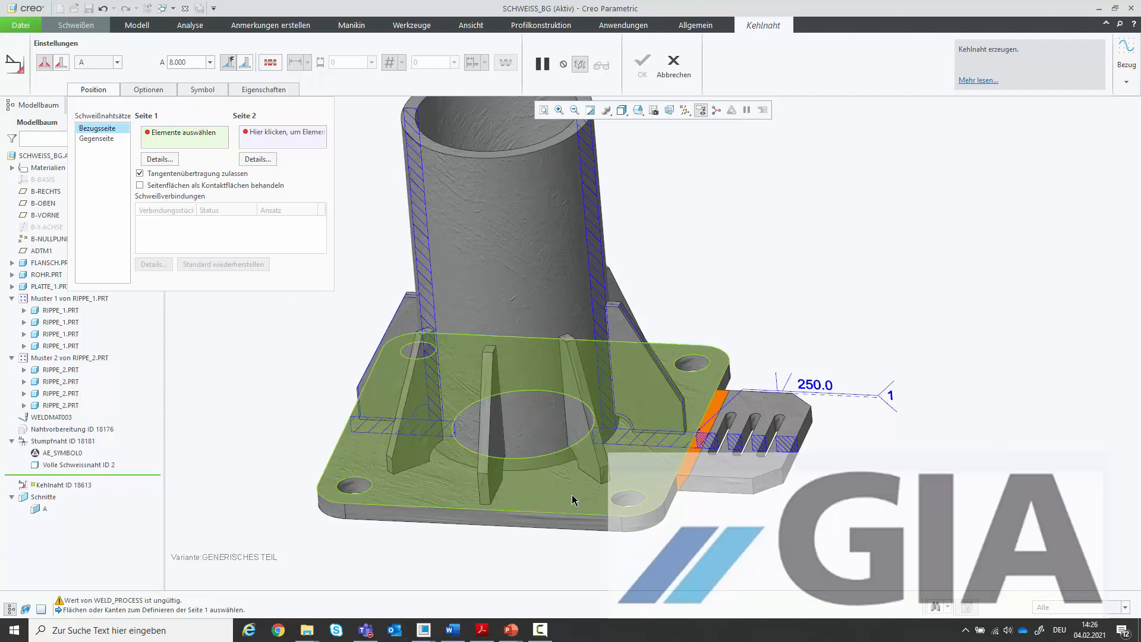
{"action": "left_click", "coordinate": [555, 476]}
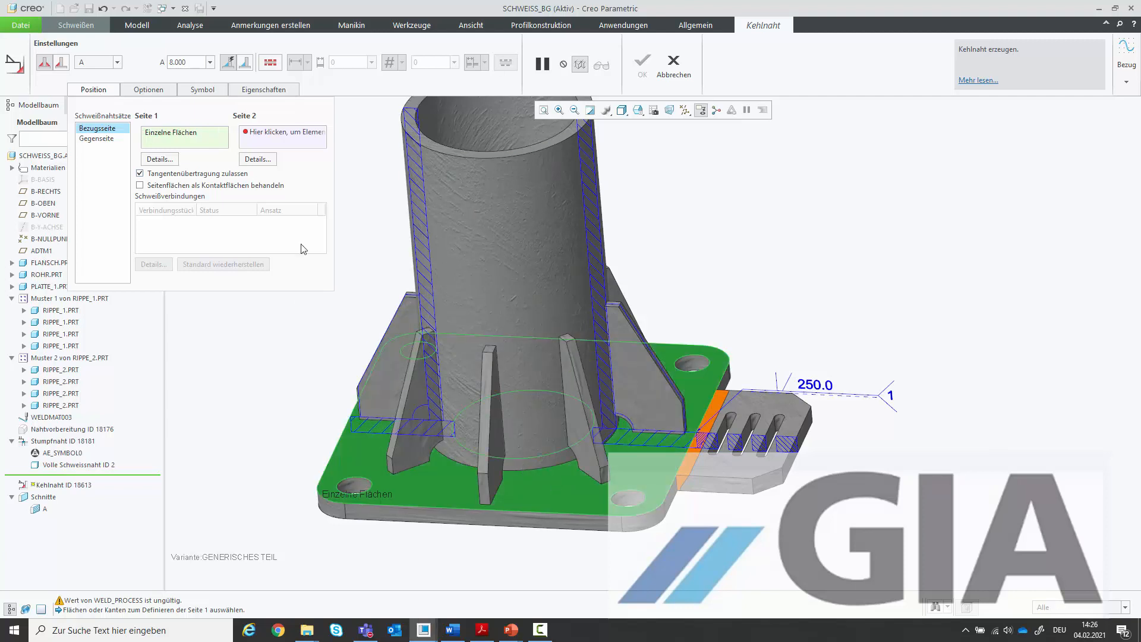
{"action": "left_click", "coordinate": [266, 137]}
{"action": "left_click", "coordinate": [530, 331]}
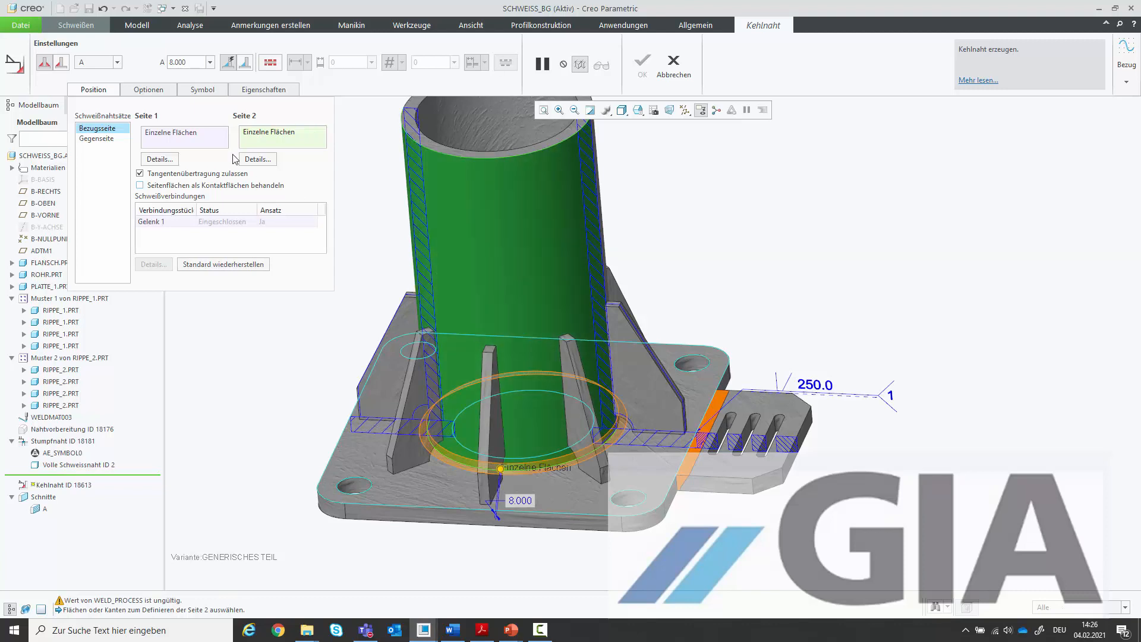
- Set the fillet weld's geometry type to Volumen and its A dimension to 10
{"action": "left_click", "coordinate": [142, 93]}
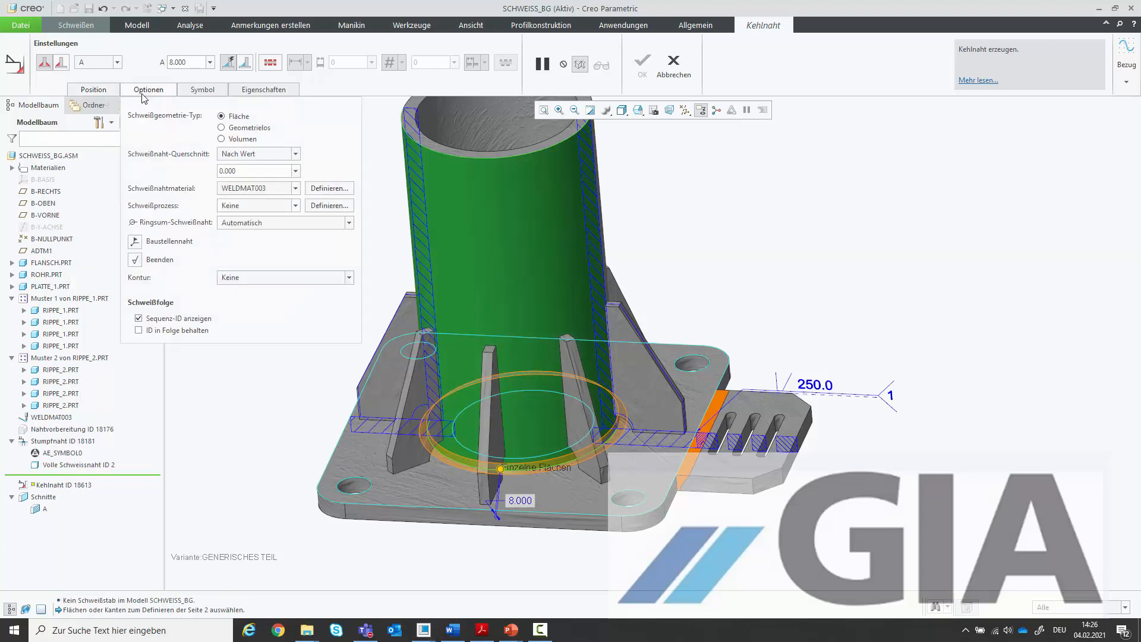
{"action": "left_click", "coordinate": [231, 141]}
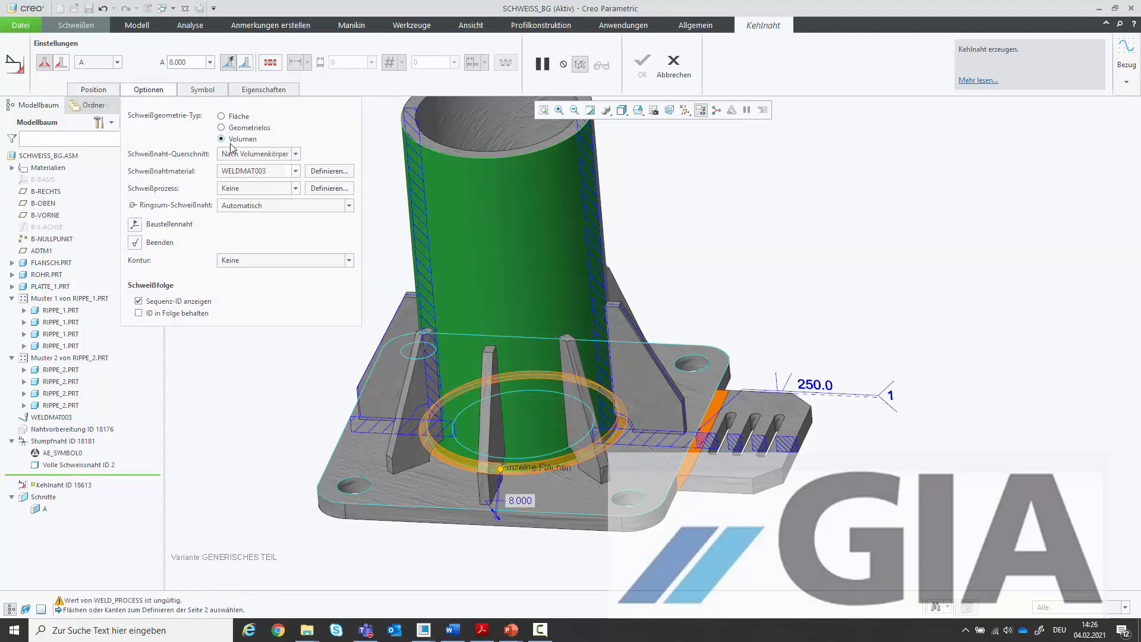
{"action": "double_click", "coordinate": [180, 62]}
{"action": "type", "text": "10"}
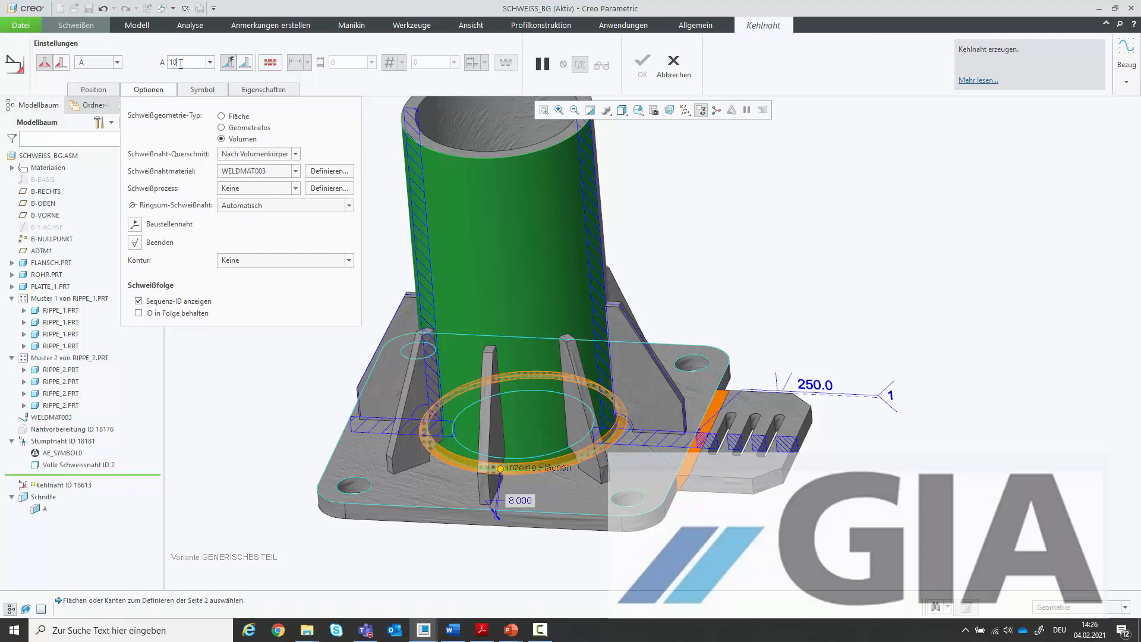
{"action": "key", "text": "Return"}
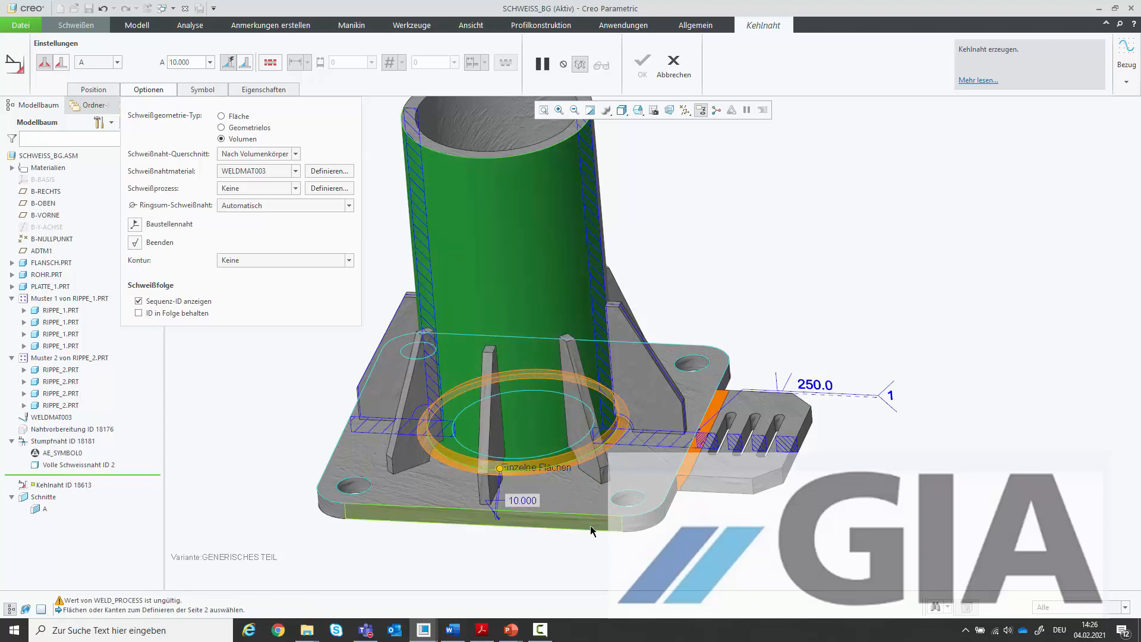
- Define the fillet weld's opposite side between the flange's top face and the tube's inner surface, and complete the weld
{"action": "scroll", "coordinate": [529, 324], "scroll_direction": "down", "scroll_amount": 3}
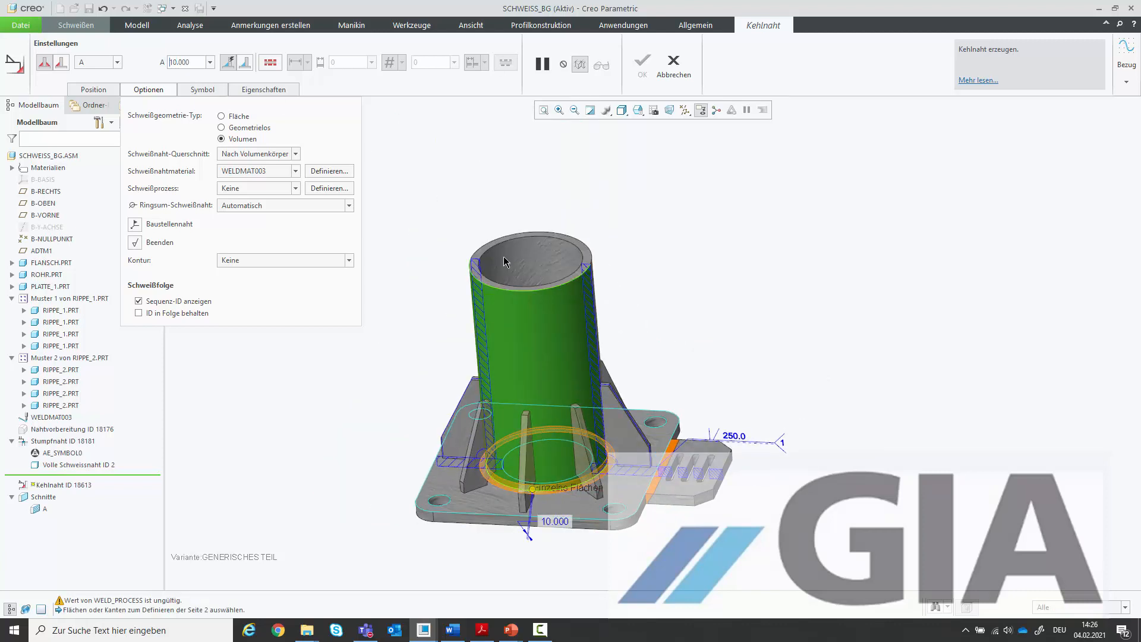
{"action": "left_click", "coordinate": [105, 91]}
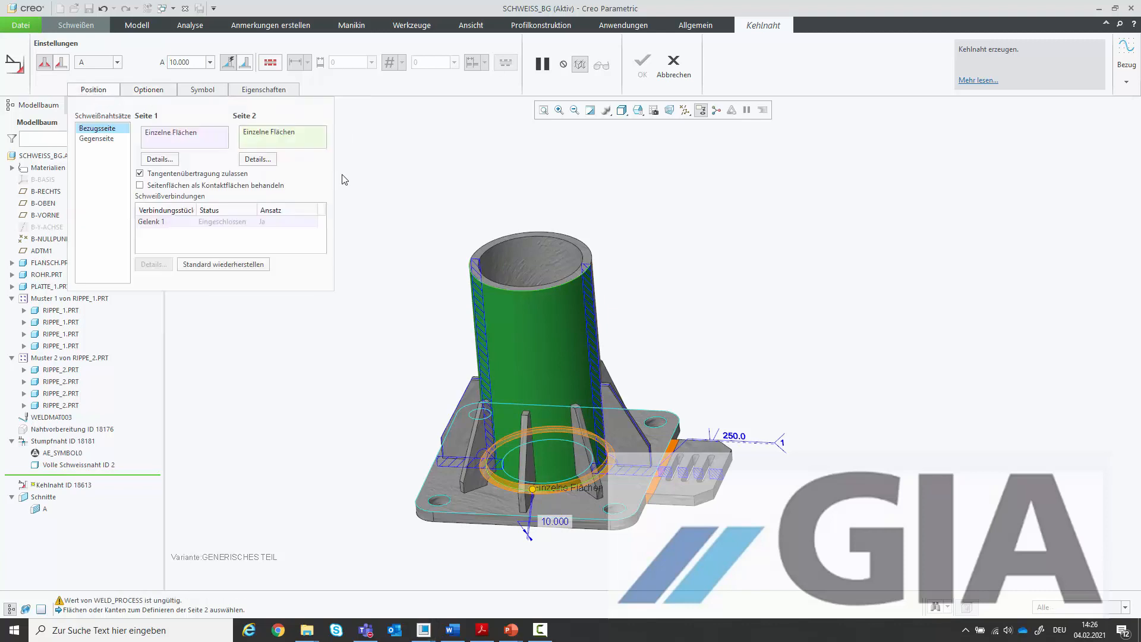
{"action": "left_click", "coordinate": [96, 138]}
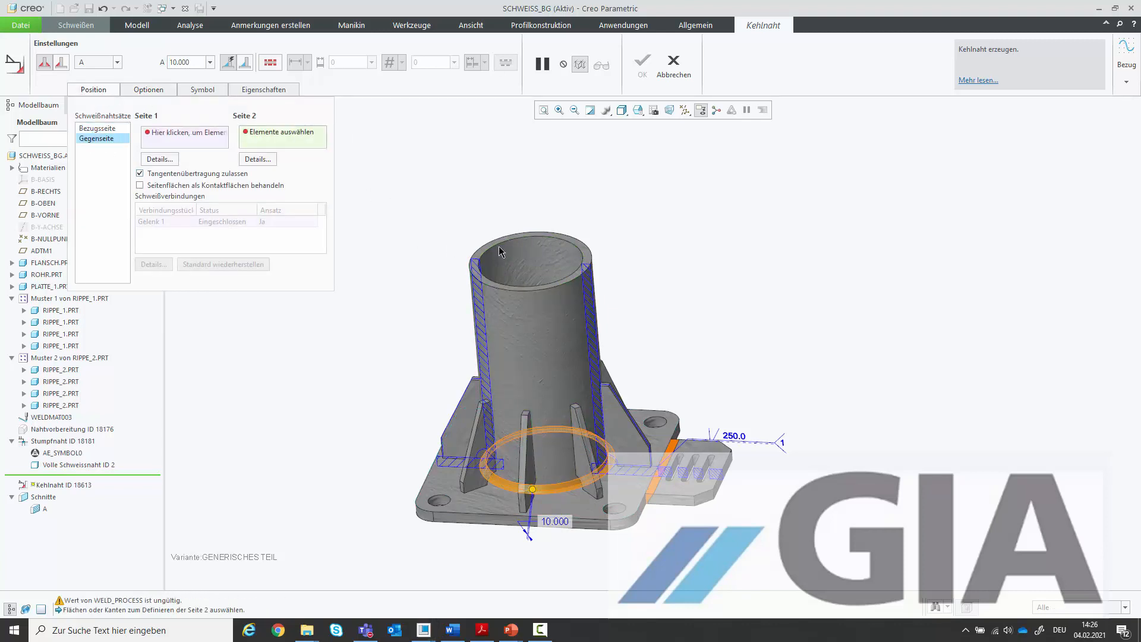
{"action": "middle_click_drag", "start_coordinate": [497, 246], "coordinate": [552, 334]}
{"action": "scroll", "coordinate": [522, 262], "scroll_direction": "down", "scroll_amount": 3}
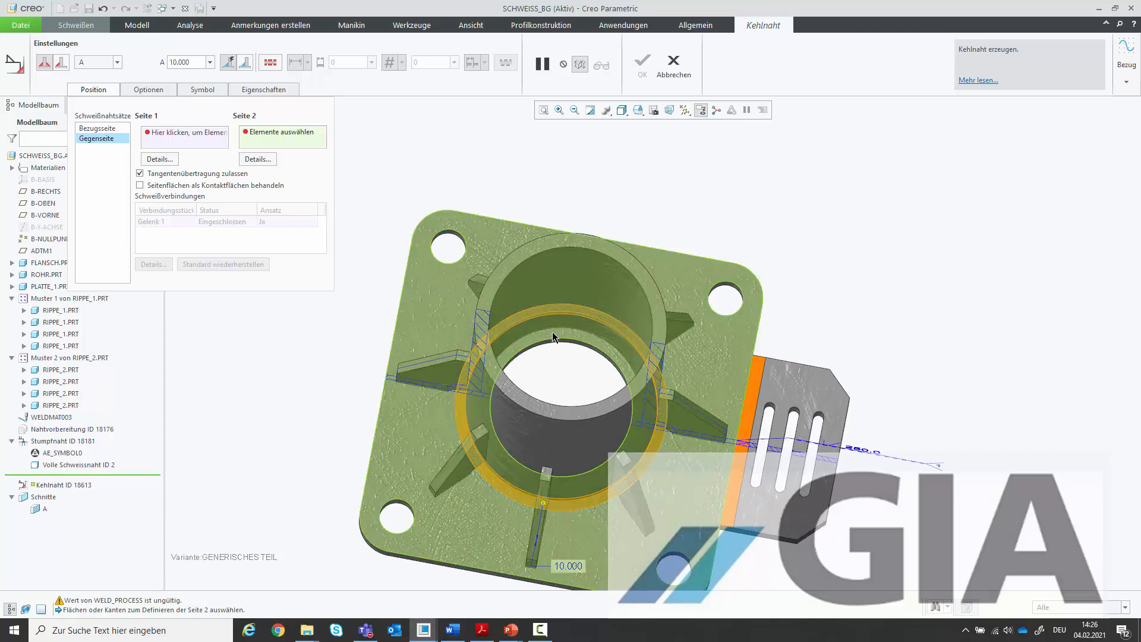
{"action": "left_click", "coordinate": [552, 334]}
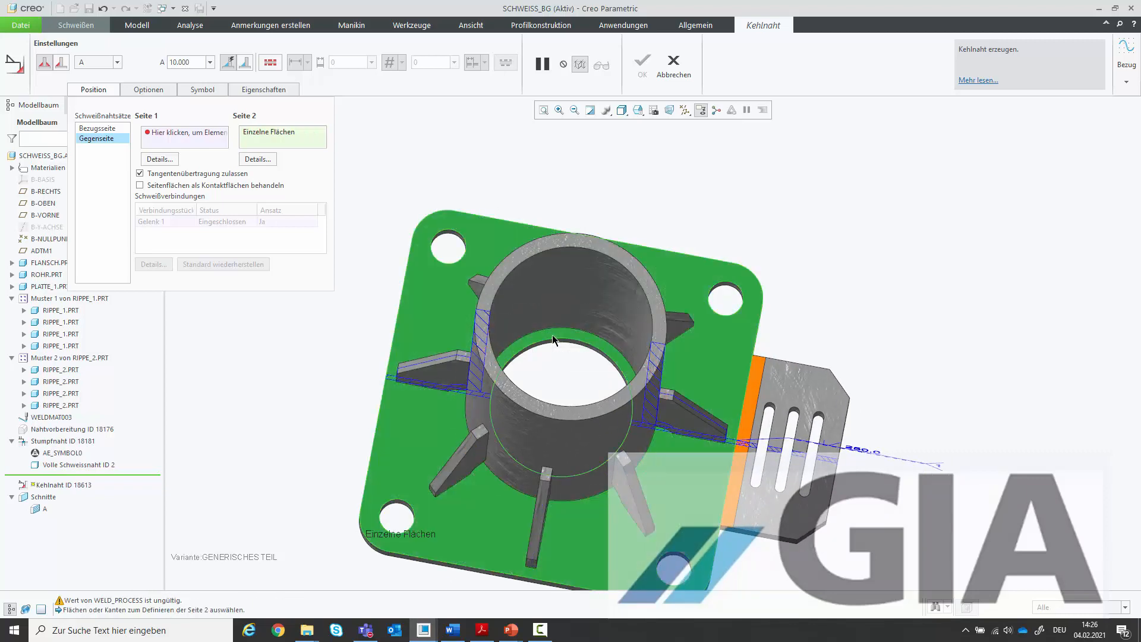
{"action": "left_click", "coordinate": [205, 134]}
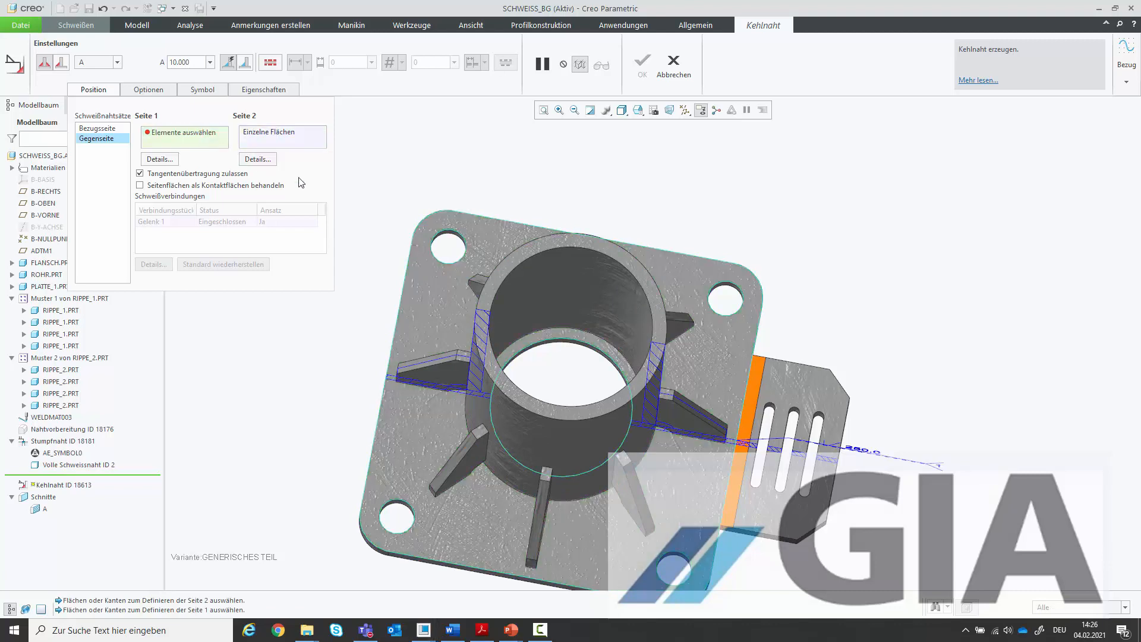
{"action": "left_click", "coordinate": [547, 339]}
{"action": "left_click", "coordinate": [281, 137]}
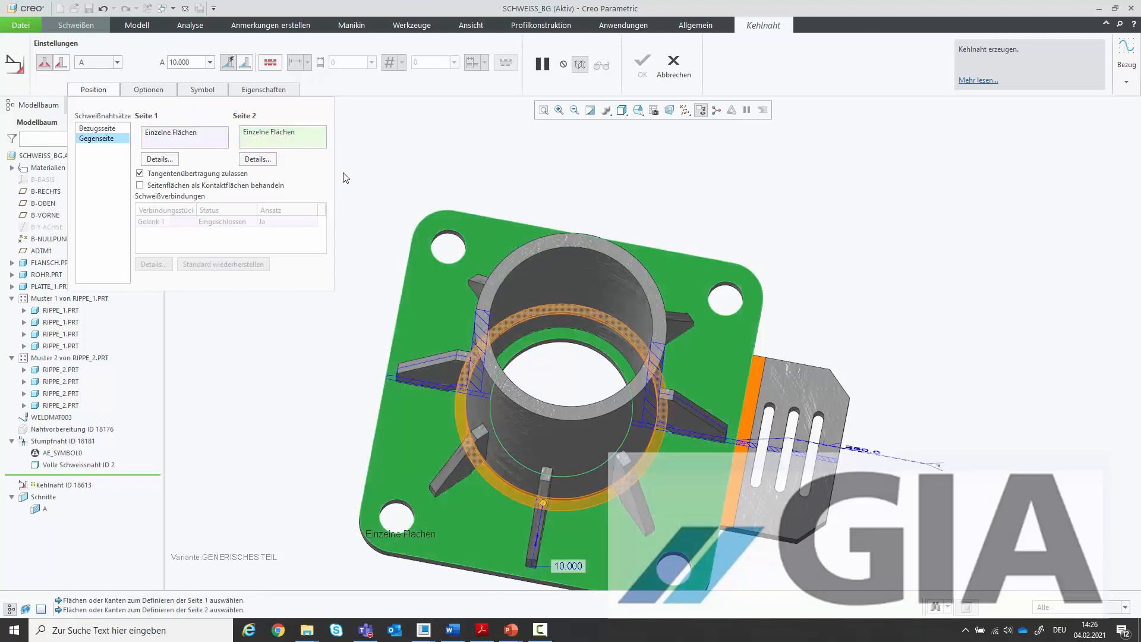
{"action": "left_click", "coordinate": [588, 271]}
{"action": "middle_click_drag", "start_coordinate": [588, 272], "coordinate": [612, 272]}
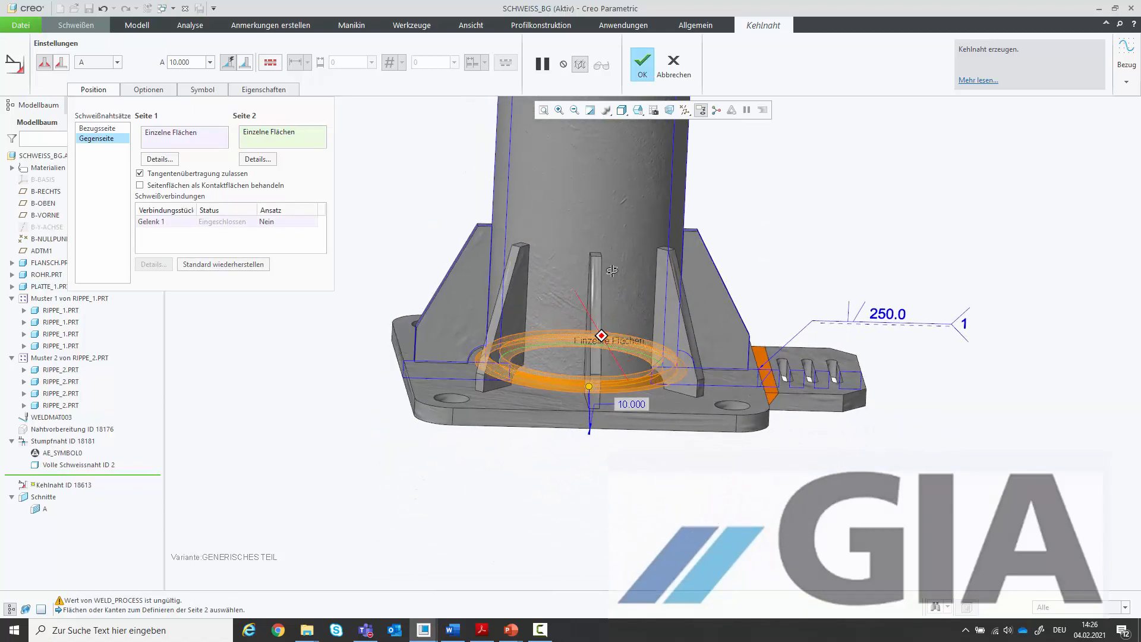
{"action": "middle_click", "coordinate": [612, 271]}
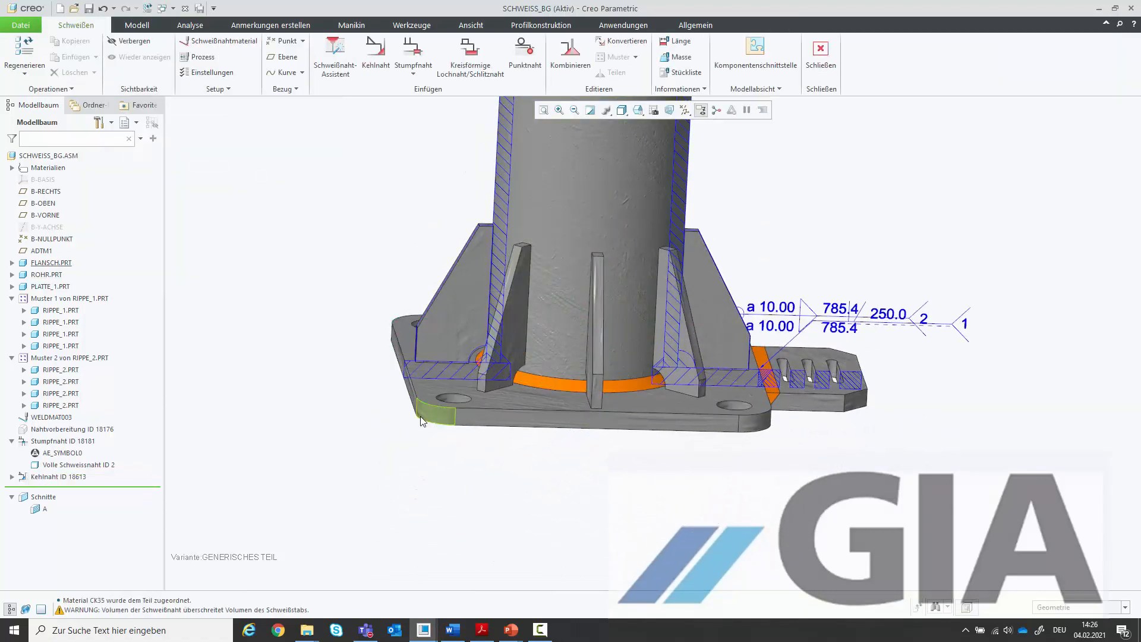
- Examine the fillet weld inside the tube with section A activated, and deactivate the section
{"action": "left_click", "coordinate": [40, 510]}
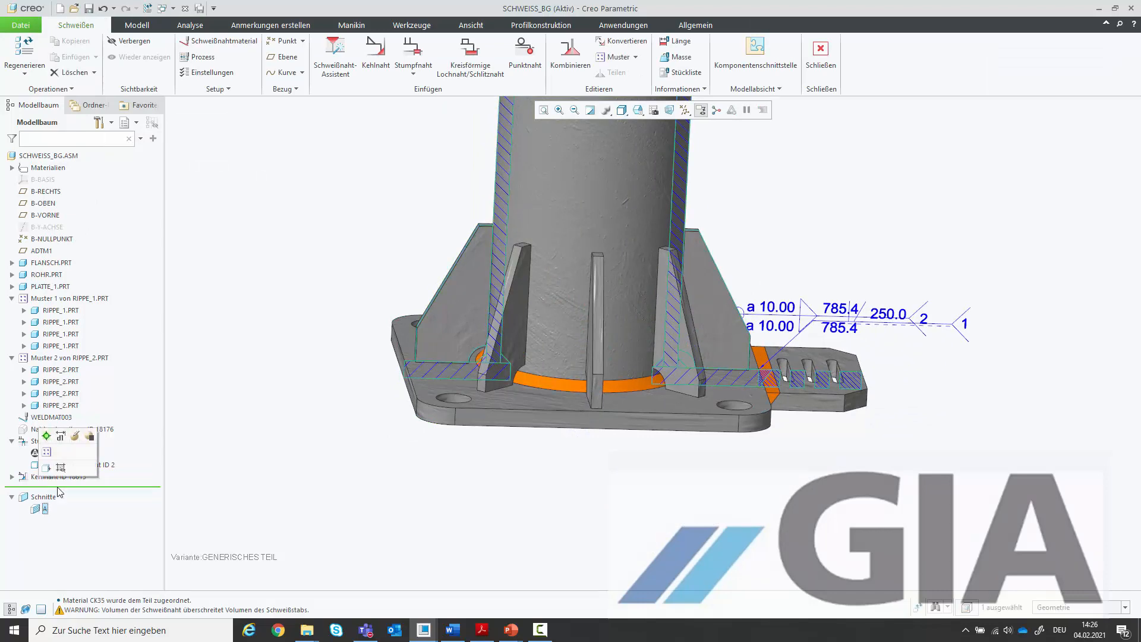
{"action": "left_click", "coordinate": [46, 437]}
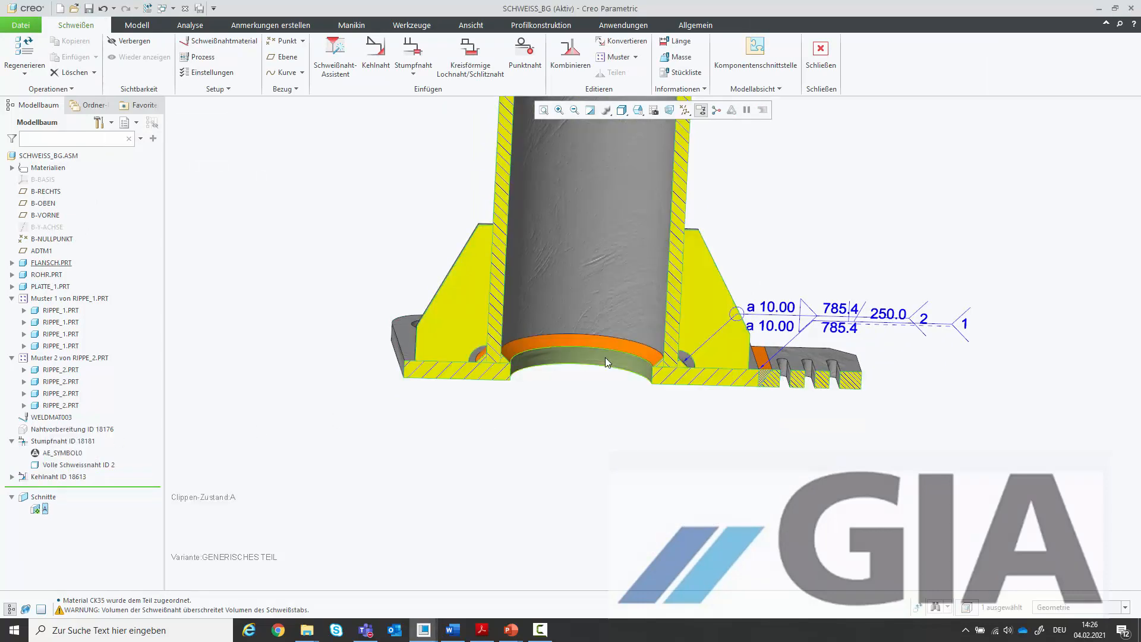
{"action": "scroll", "coordinate": [610, 359], "scroll_direction": "up", "scroll_amount": 3}
{"action": "scroll", "coordinate": [609, 359], "scroll_direction": "down", "scroll_amount": 1}
{"action": "scroll", "coordinate": [608, 358], "scroll_direction": "down", "scroll_amount": 1}
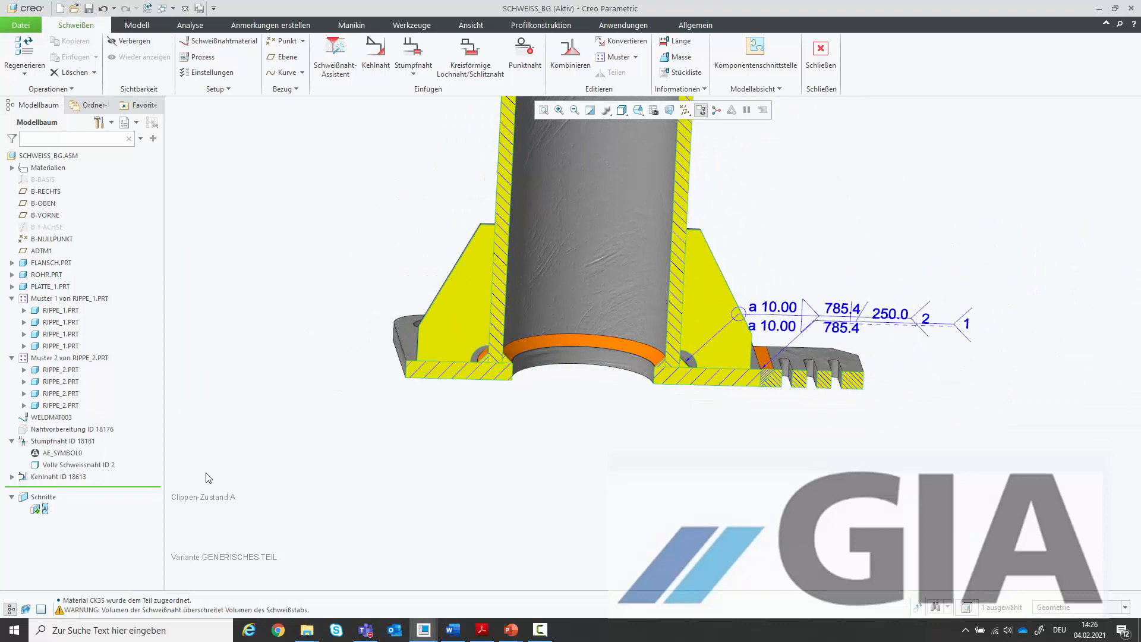
{"action": "right_click", "coordinate": [40, 510]}
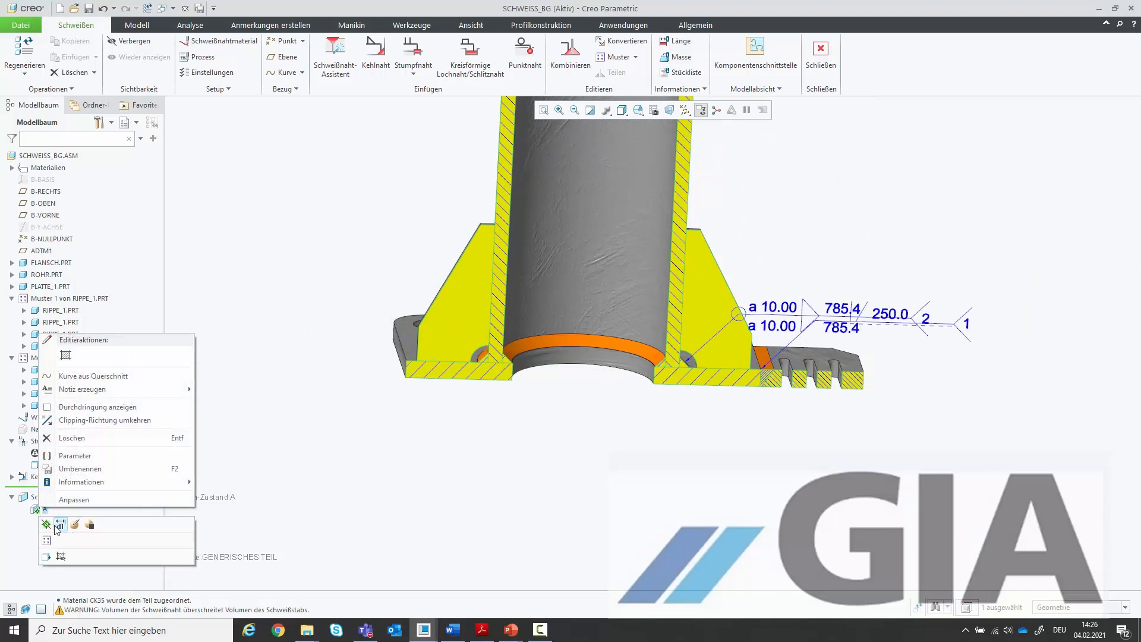
{"action": "left_click", "coordinate": [44, 523]}
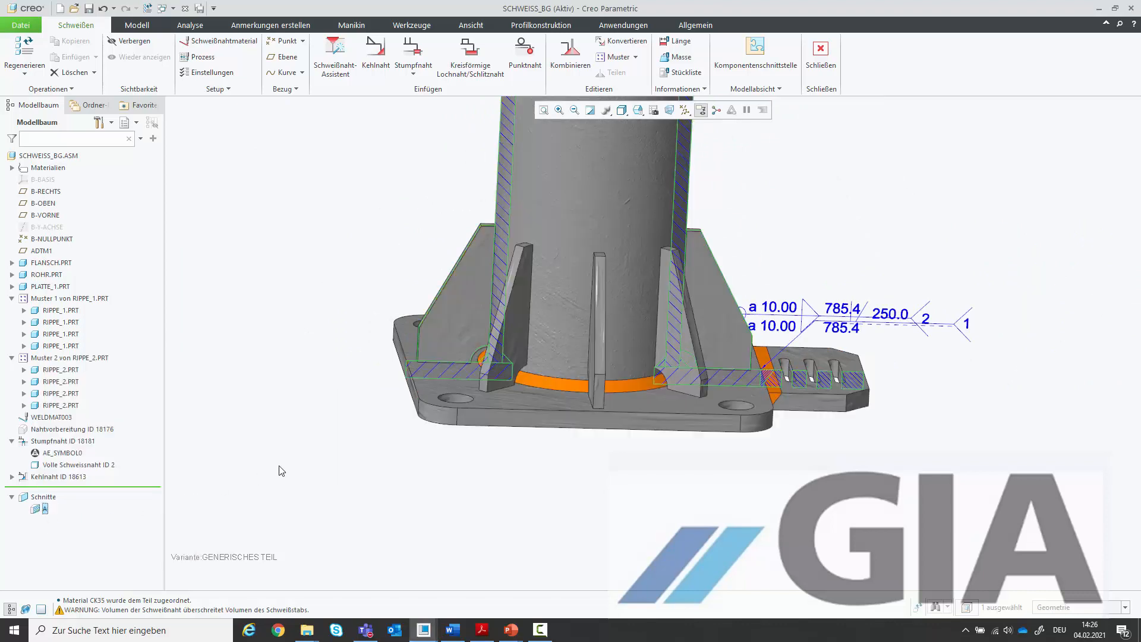
- Start another fillet weld with geometry type Volumen and select the flange's top face as side 1
{"action": "scroll", "coordinate": [487, 418], "scroll_direction": "up", "scroll_amount": 2}
{"action": "middle_click_drag", "start_coordinate": [611, 349], "coordinate": [588, 360]}
{"action": "scroll", "coordinate": [588, 364], "scroll_direction": "down", "scroll_amount": 3}
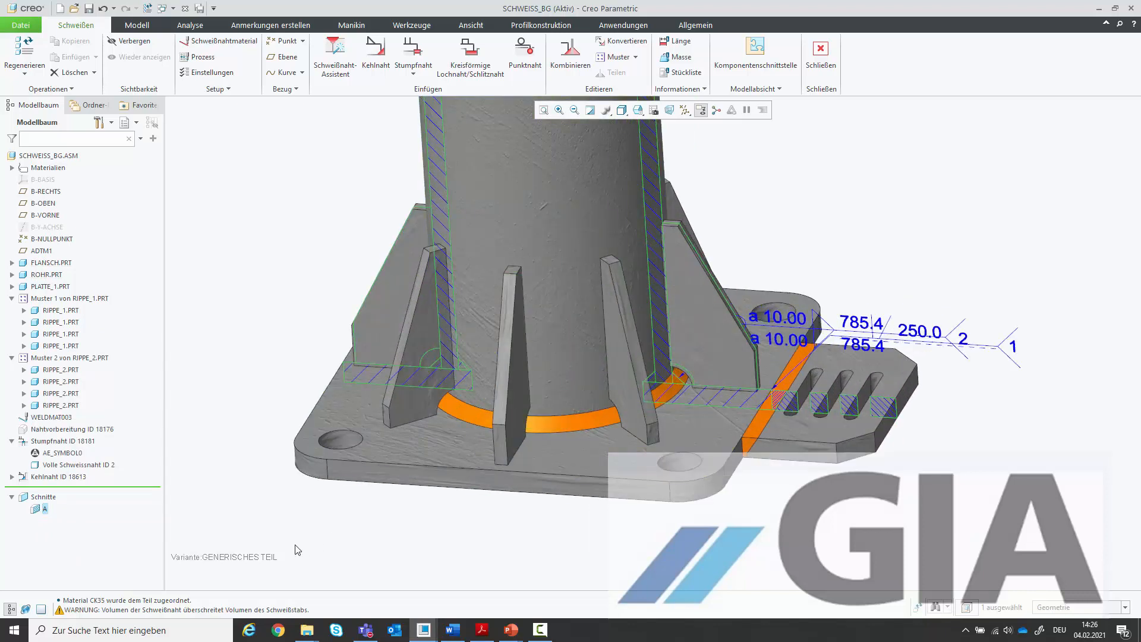
{"action": "scroll", "coordinate": [488, 460], "scroll_direction": "up", "scroll_amount": 3}
{"action": "scroll", "coordinate": [491, 458], "scroll_direction": "down", "scroll_amount": 2}
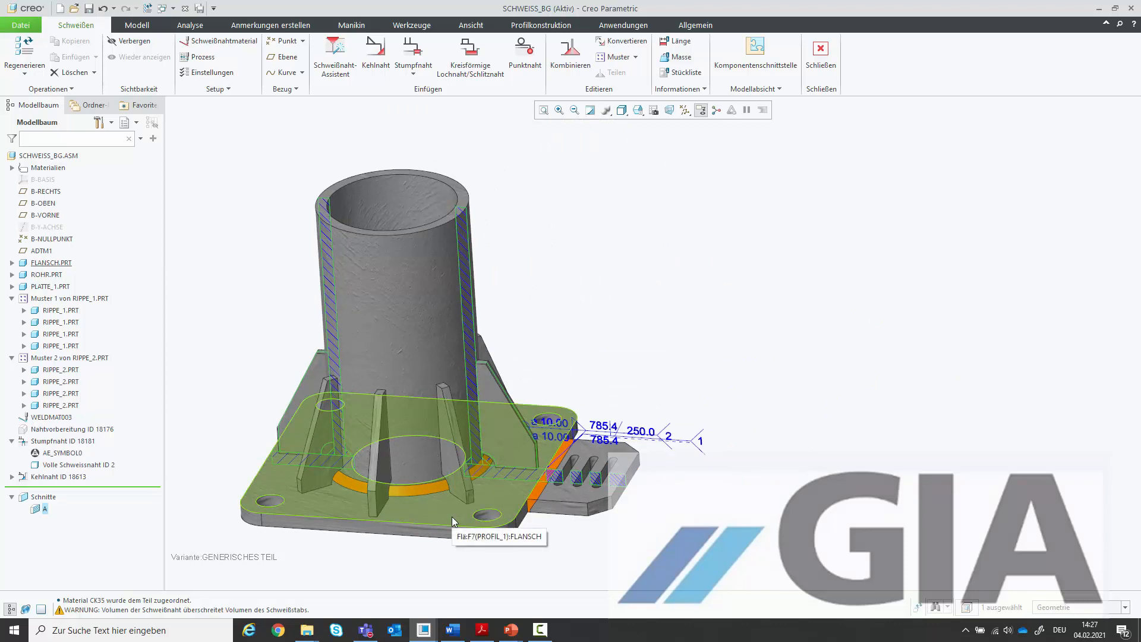
{"action": "left_click", "coordinate": [376, 59]}
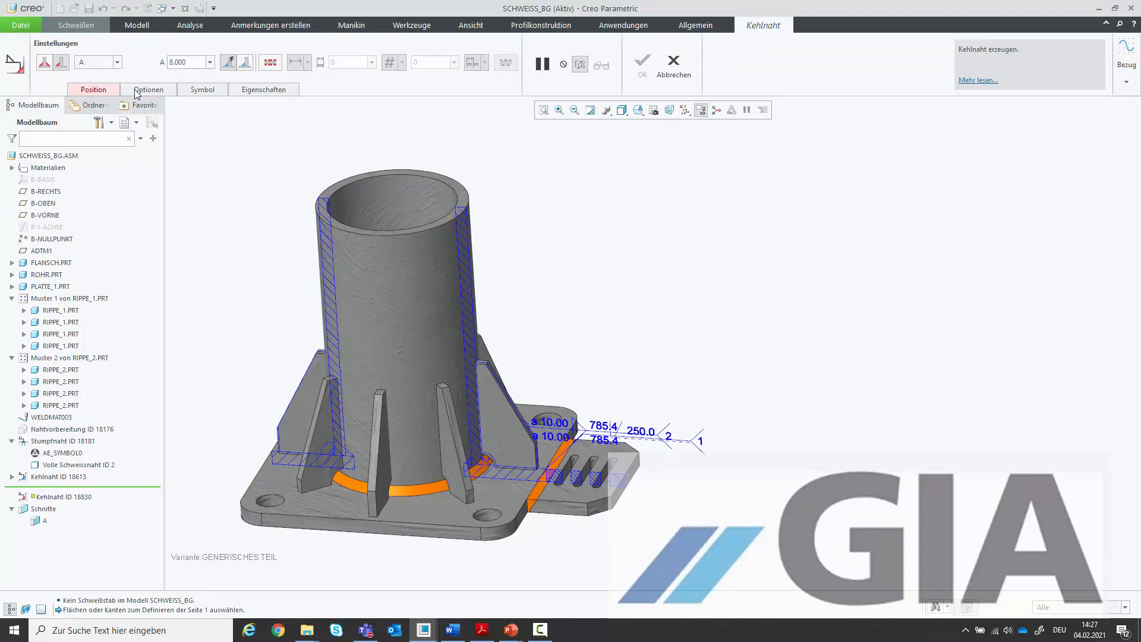
{"action": "left_click", "coordinate": [171, 93]}
{"action": "left_click", "coordinate": [236, 139]}
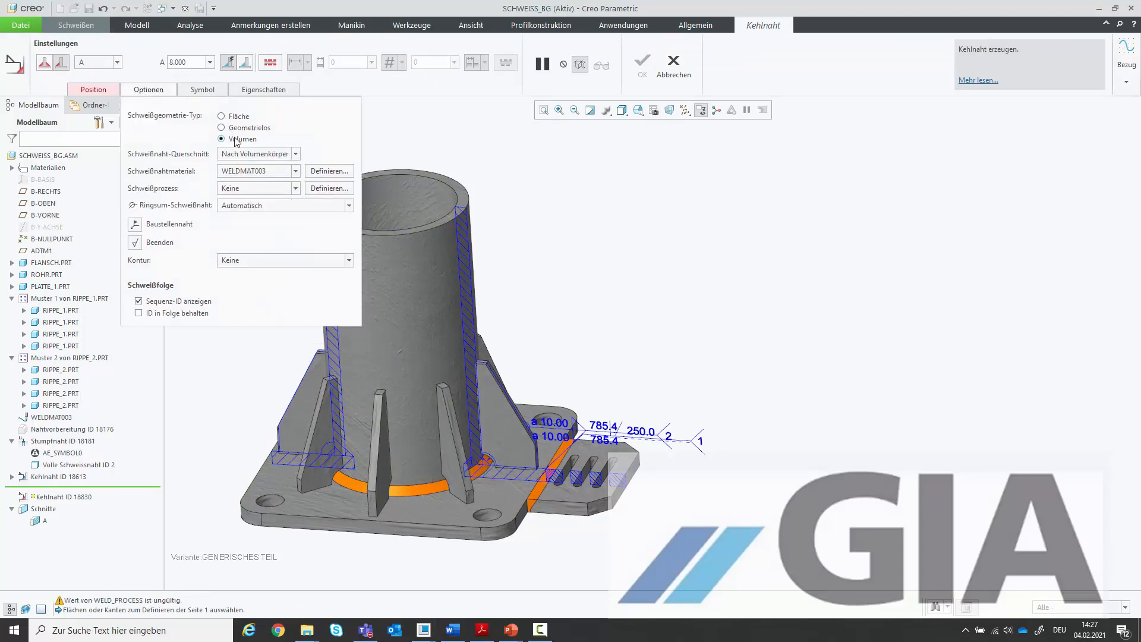
{"action": "left_click", "coordinate": [114, 91]}
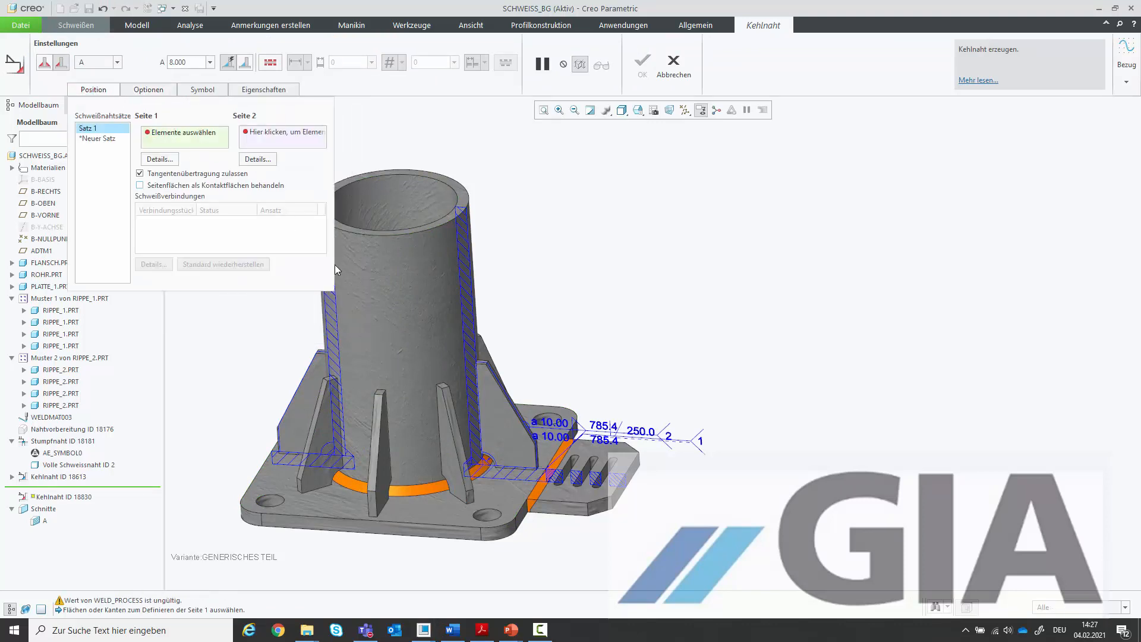
{"action": "left_click", "coordinate": [423, 504]}
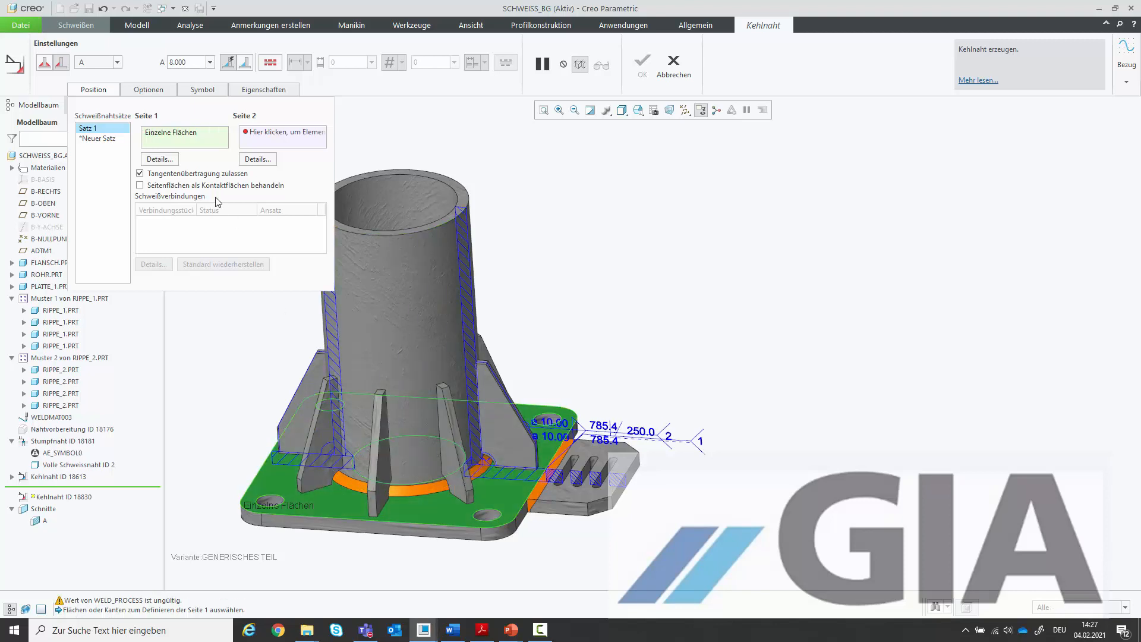
- Select the side faces of the front ribs and the rib next to the slotted plate as the fillet weld's side 2
{"action": "left_click", "coordinate": [249, 134]}
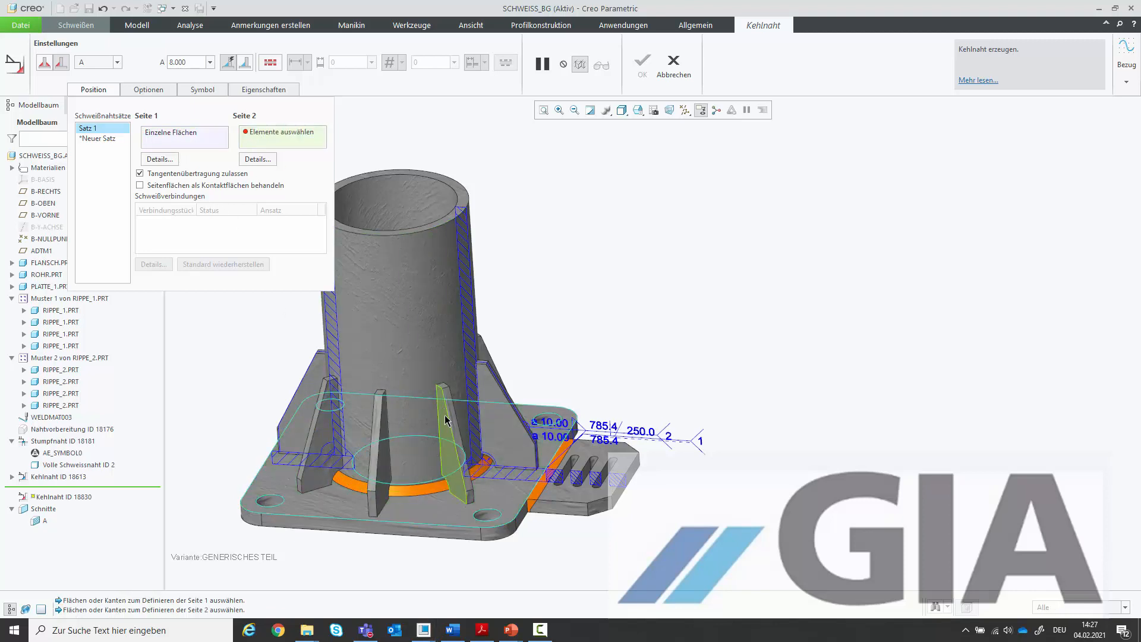
{"action": "scroll", "coordinate": [445, 421], "scroll_direction": "up", "scroll_amount": 3}
{"action": "left_click", "coordinate": [463, 511]}
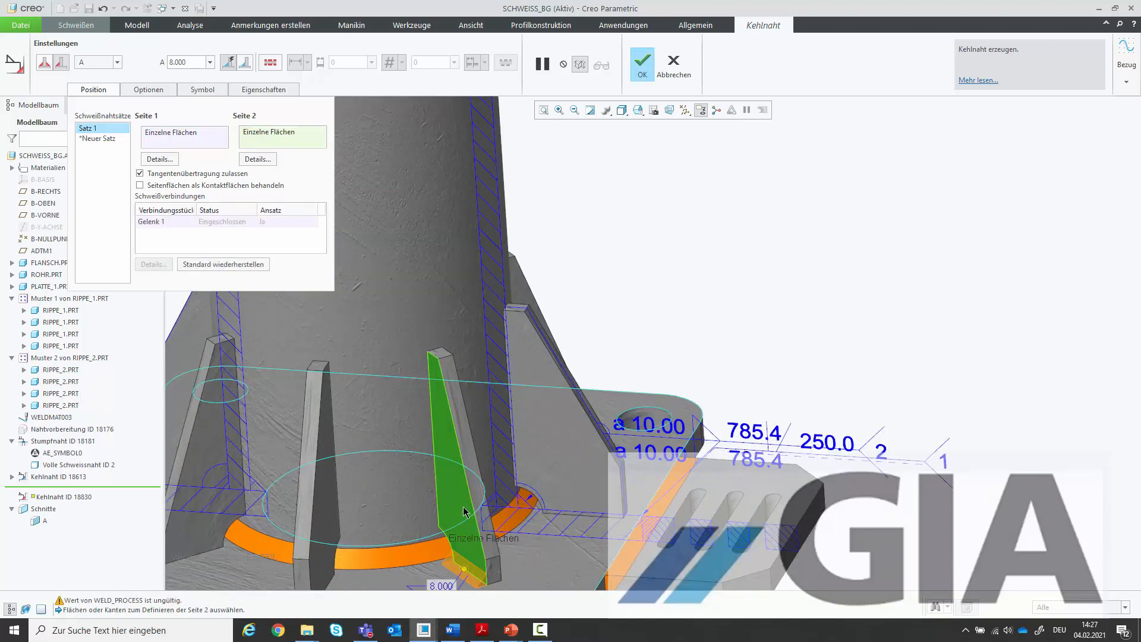
{"action": "left_click", "coordinate": [330, 535]}
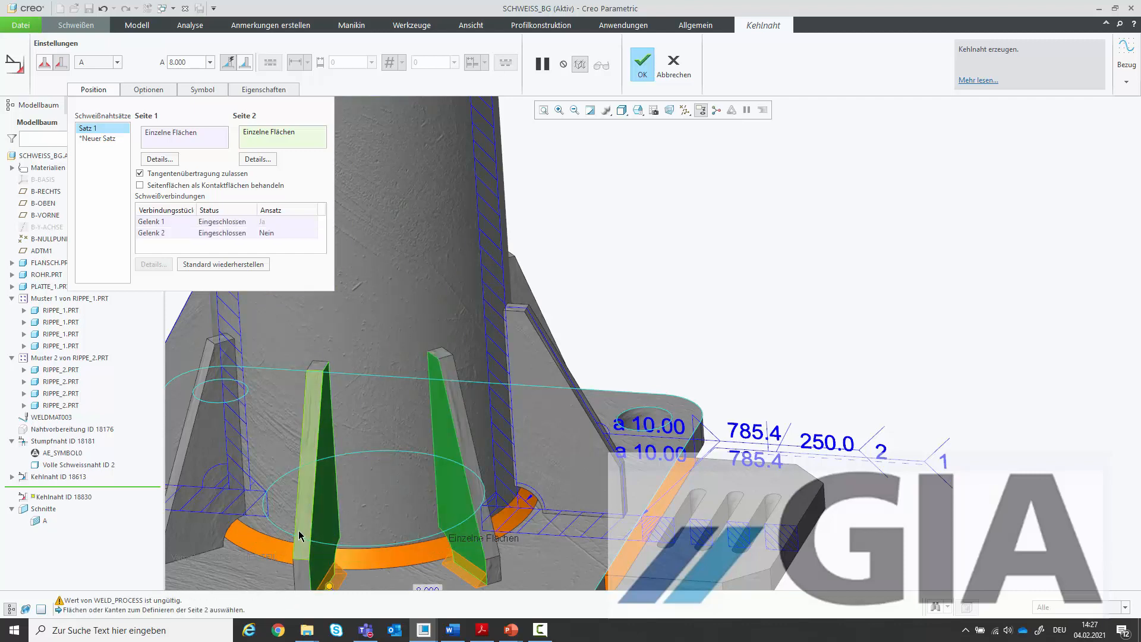
{"action": "left_click", "coordinate": [186, 457]}
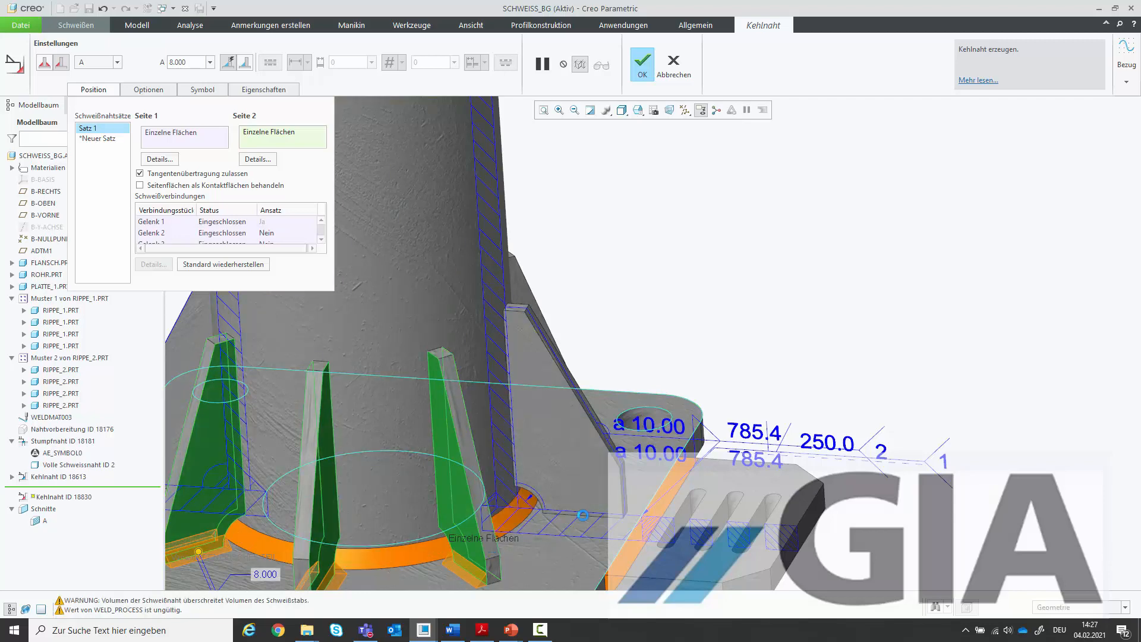
{"action": "left_click", "coordinate": [584, 494]}
{"action": "middle_click_drag", "start_coordinate": [606, 499], "coordinate": [606, 497]}
{"action": "left_click", "coordinate": [613, 494]}
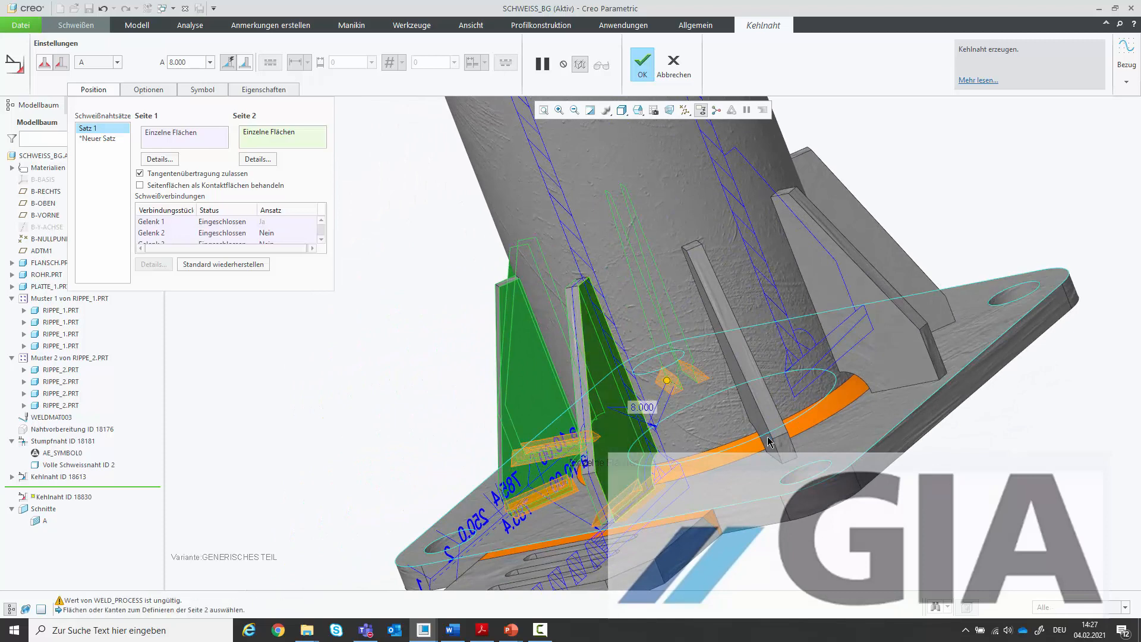
- Add the side faces of the ribs at the back of the tube to the fillet weld's side 2
{"action": "left_click", "coordinate": [781, 416], "text": "ctrl"}
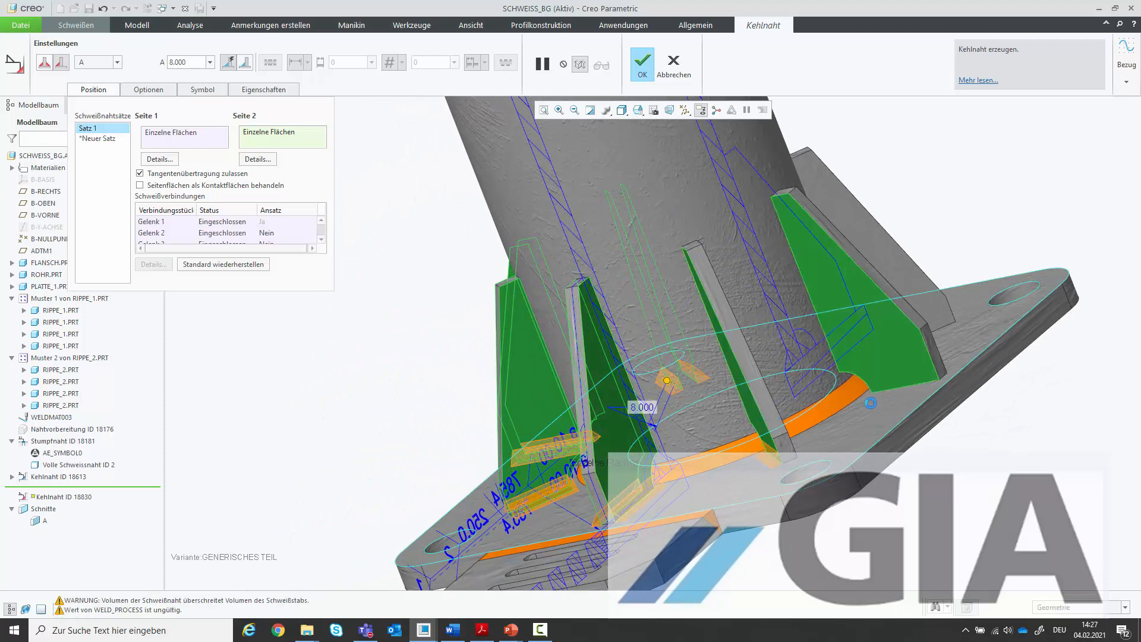
{"action": "middle_click_drag", "start_coordinate": [780, 417], "coordinate": [773, 438]}
{"action": "left_click", "coordinate": [753, 424], "text": "ctrl"}
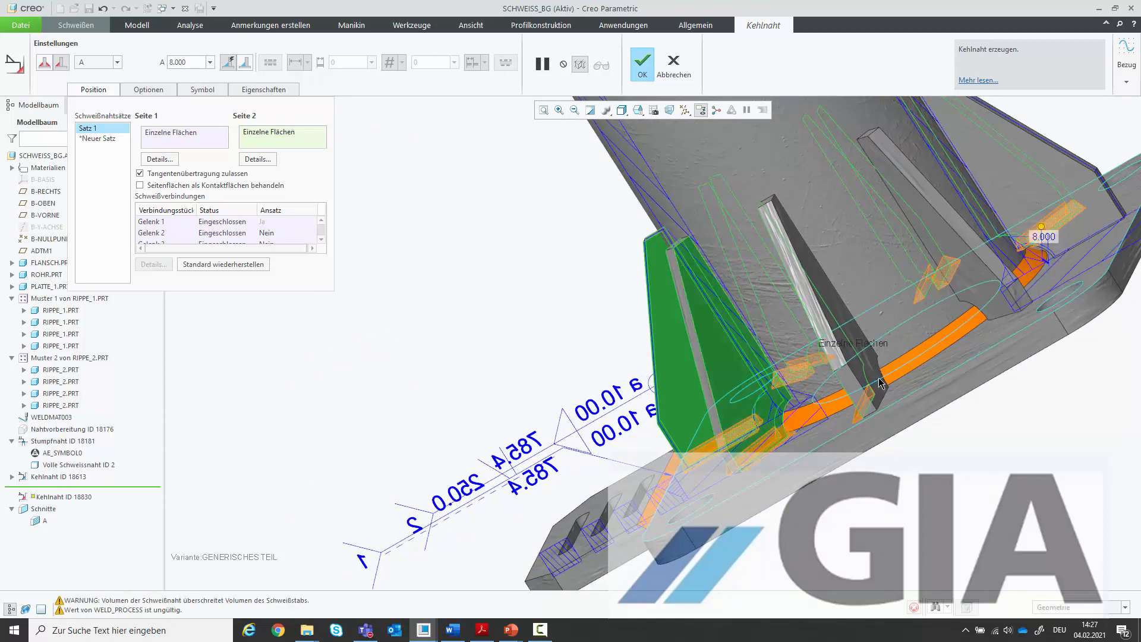
{"action": "left_click", "coordinate": [858, 357], "text": "ctrl"}
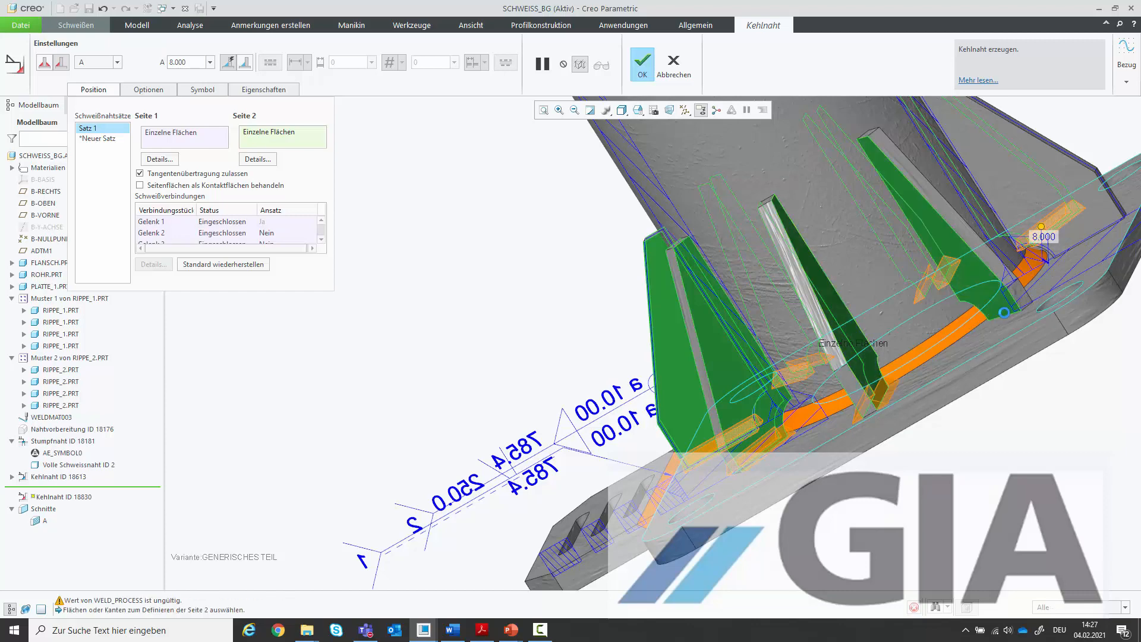
{"action": "middle_click_drag", "start_coordinate": [990, 308], "coordinate": [961, 337]}
{"action": "left_click", "coordinate": [1014, 267], "text": "ctrl"}
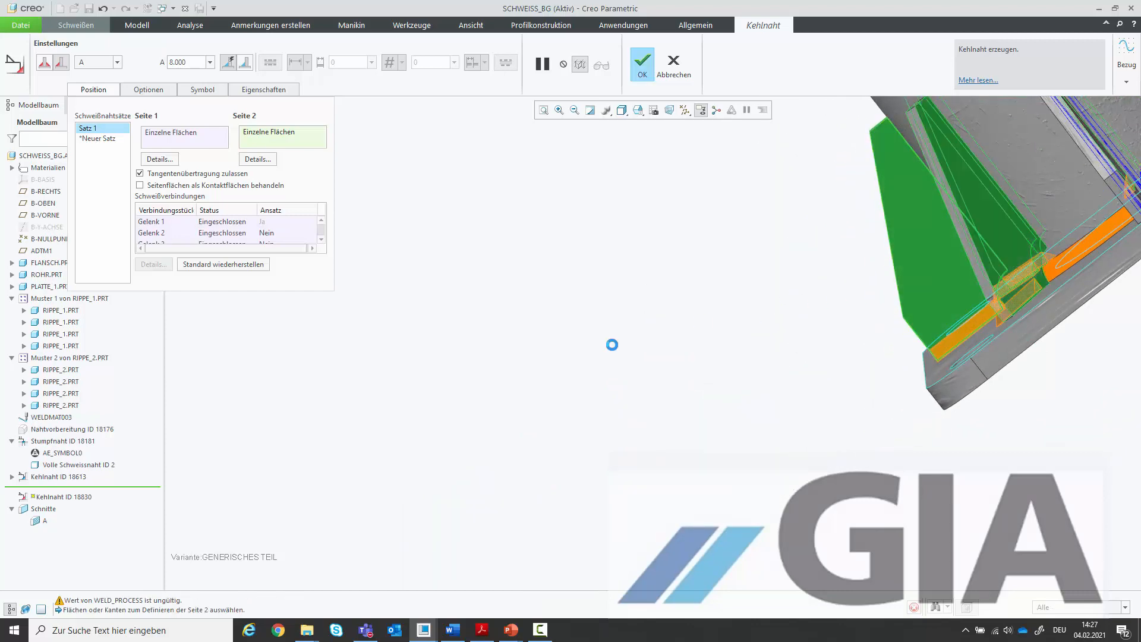
- Add the side faces of the last remaining rib to side 2 and complete the rib-to-flange fillet weld
{"action": "scroll", "coordinate": [423, 447], "scroll_direction": "up", "scroll_amount": 3}
{"action": "middle_click_drag", "start_coordinate": [579, 389], "coordinate": [861, 292]}
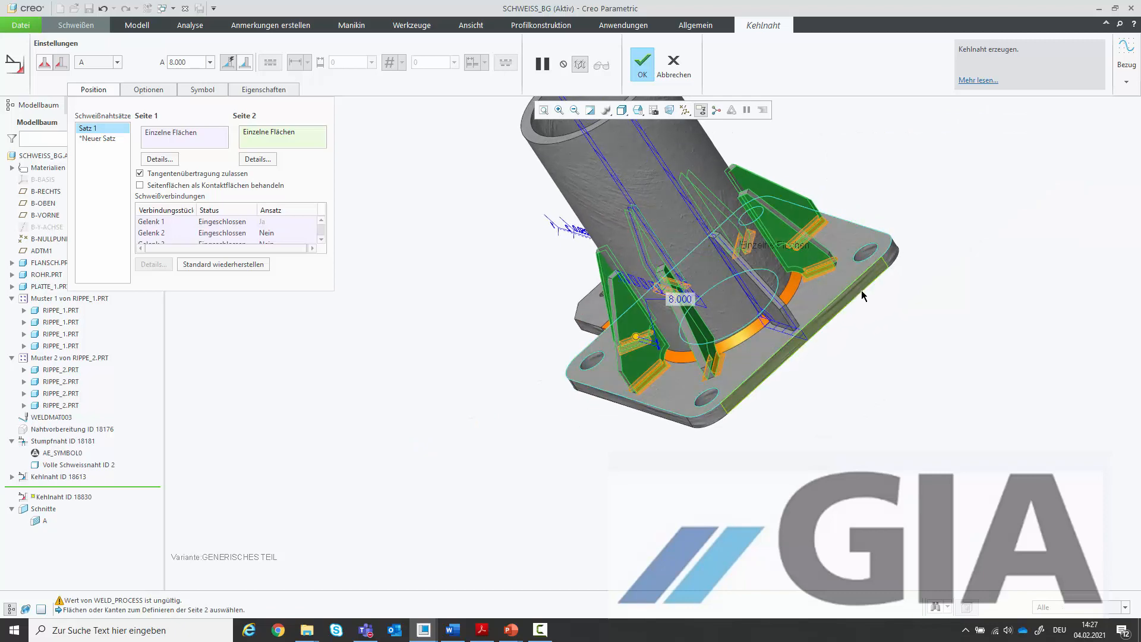
{"action": "scroll", "coordinate": [852, 298], "scroll_direction": "down", "scroll_amount": 3}
{"action": "scroll", "coordinate": [711, 348], "scroll_direction": "down", "scroll_amount": 4}
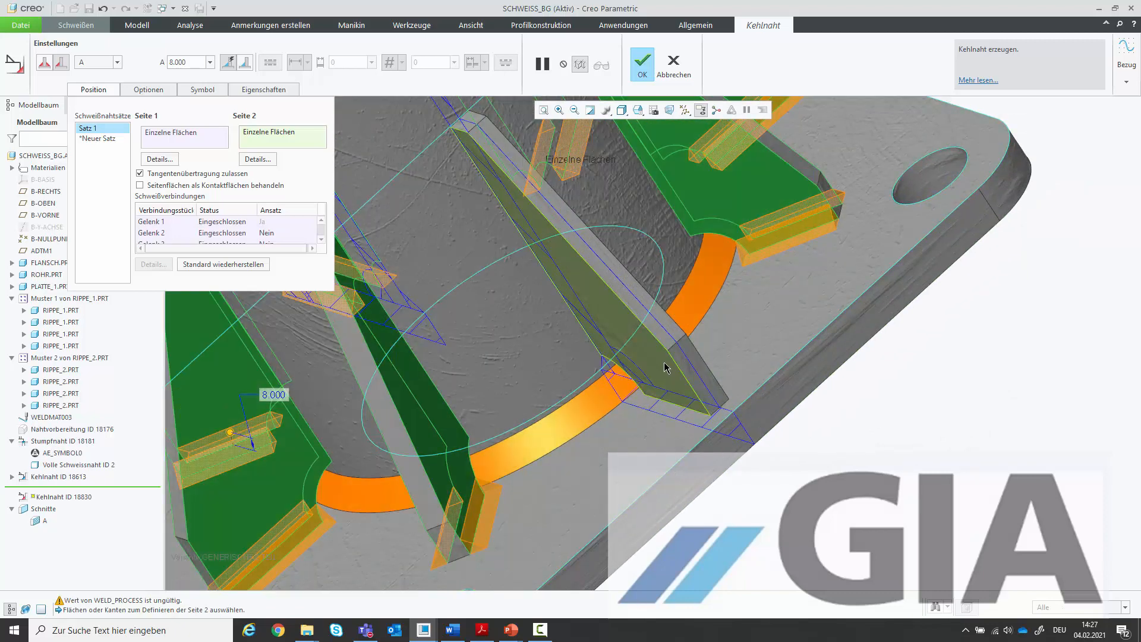
{"action": "left_click", "coordinate": [699, 372], "text": "ctrl"}
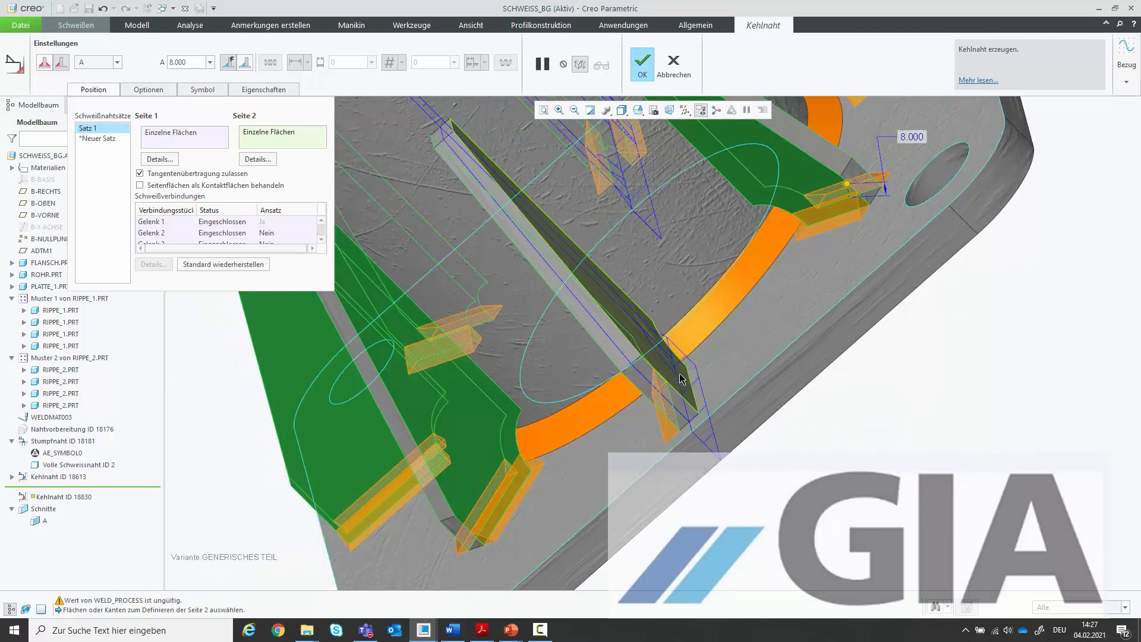
{"action": "middle_click", "coordinate": [776, 407]}
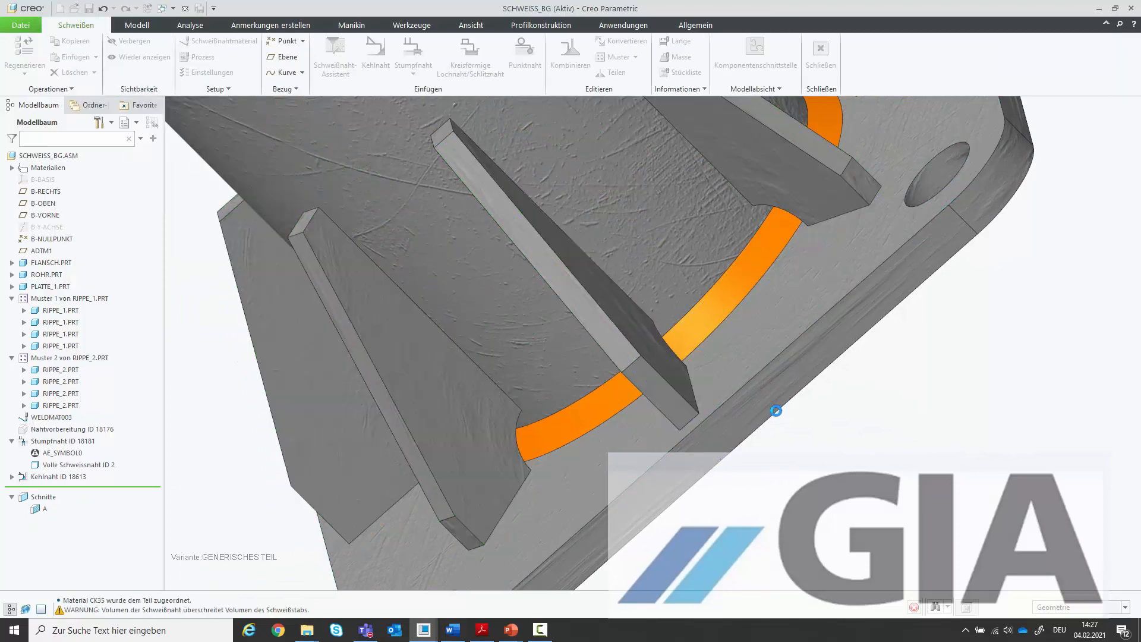
{"action": "scroll", "coordinate": [626, 462], "scroll_direction": "up", "scroll_amount": 10}
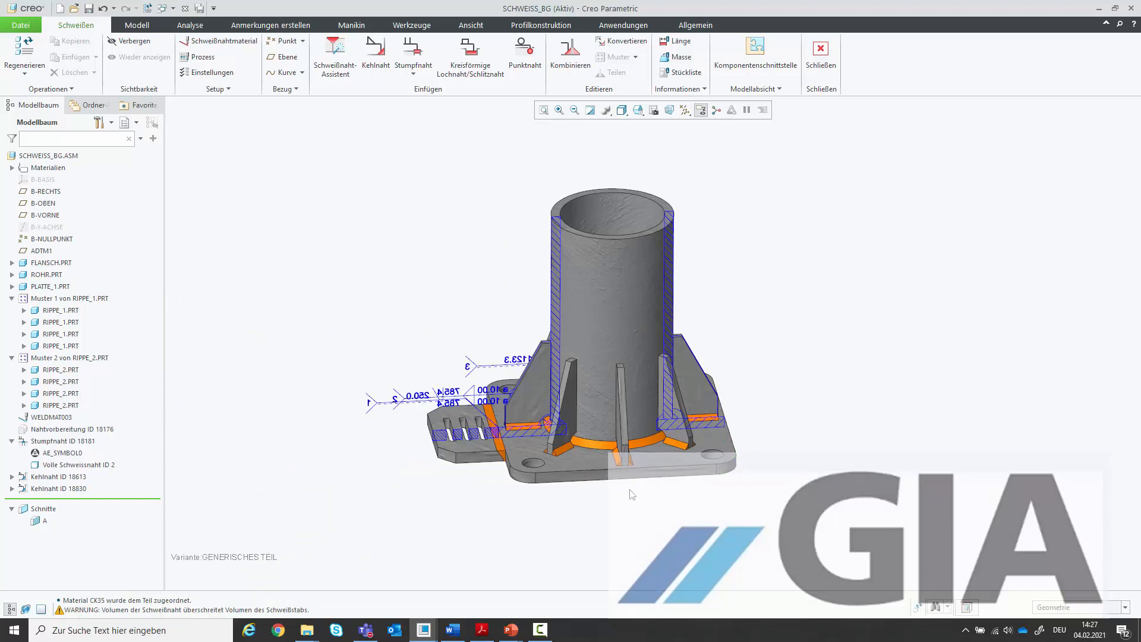
{"action": "scroll", "coordinate": [597, 422], "scroll_direction": "down", "scroll_amount": 5}
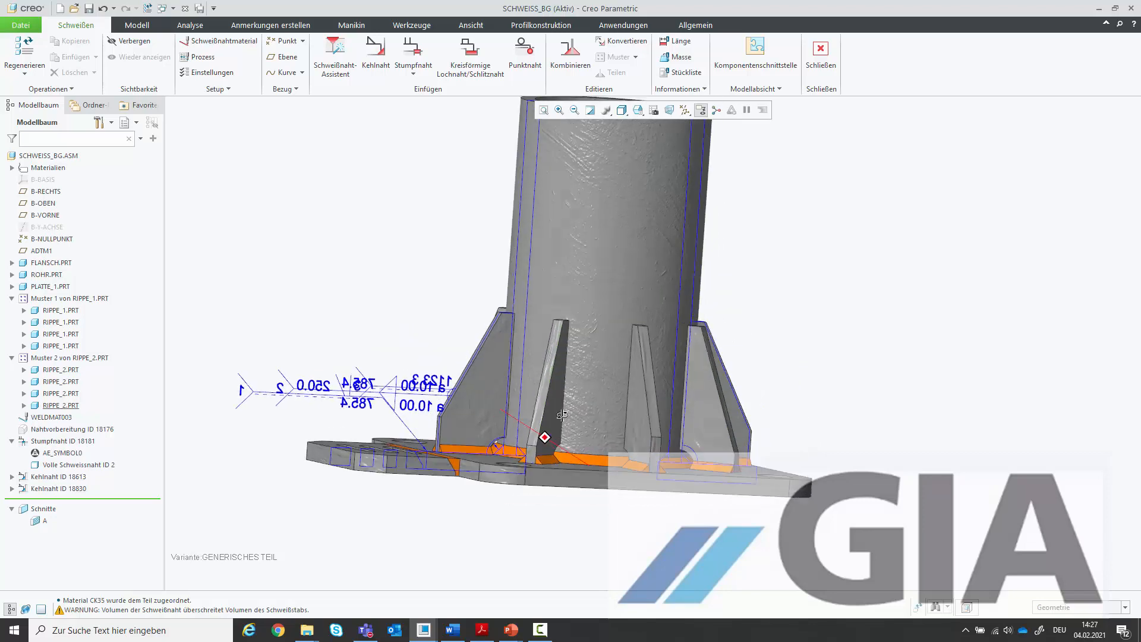
- Start a new fillet weld, make it intermittent and set the weld segment length to 35
{"action": "scroll", "coordinate": [602, 410], "scroll_direction": "down", "scroll_amount": 3}
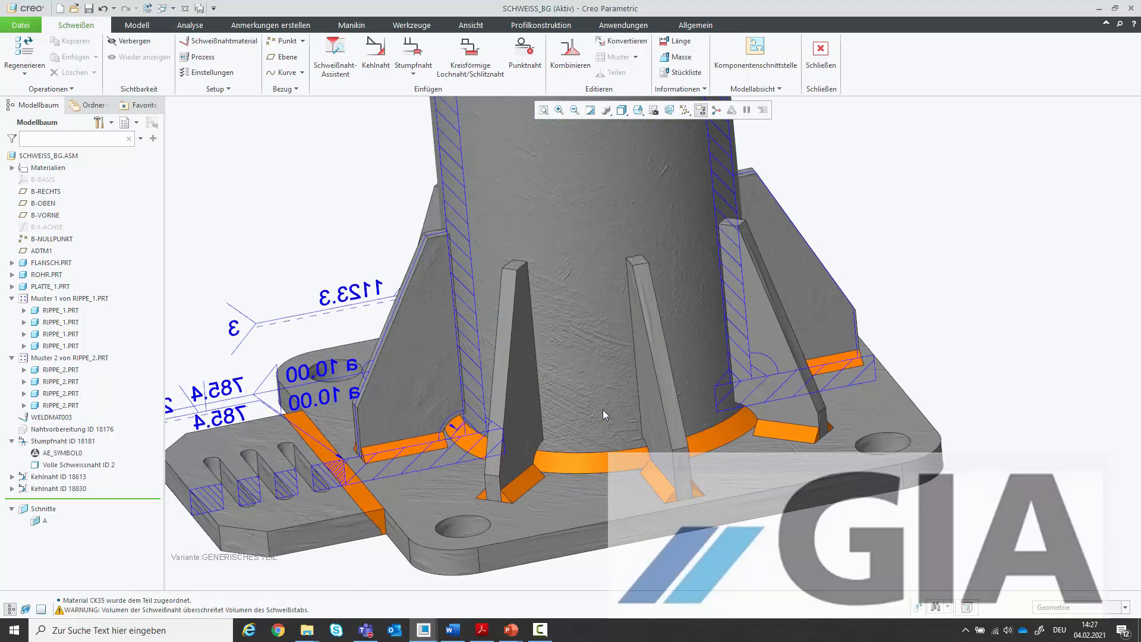
{"action": "scroll", "coordinate": [551, 390], "scroll_direction": "down", "scroll_amount": 5}
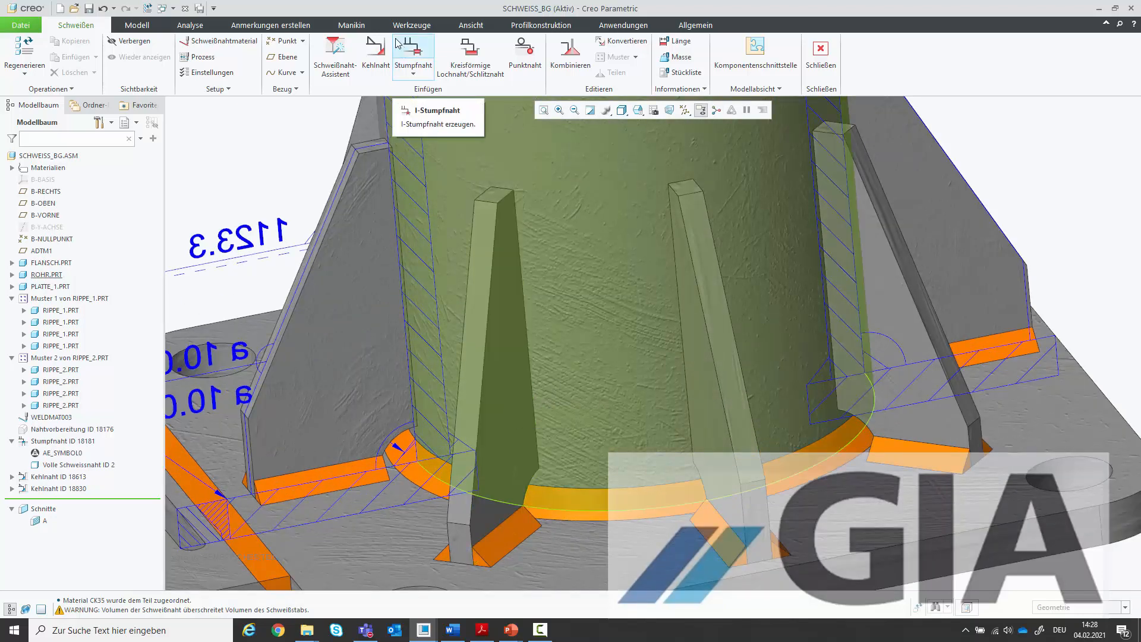
{"action": "left_click", "coordinate": [375, 53]}
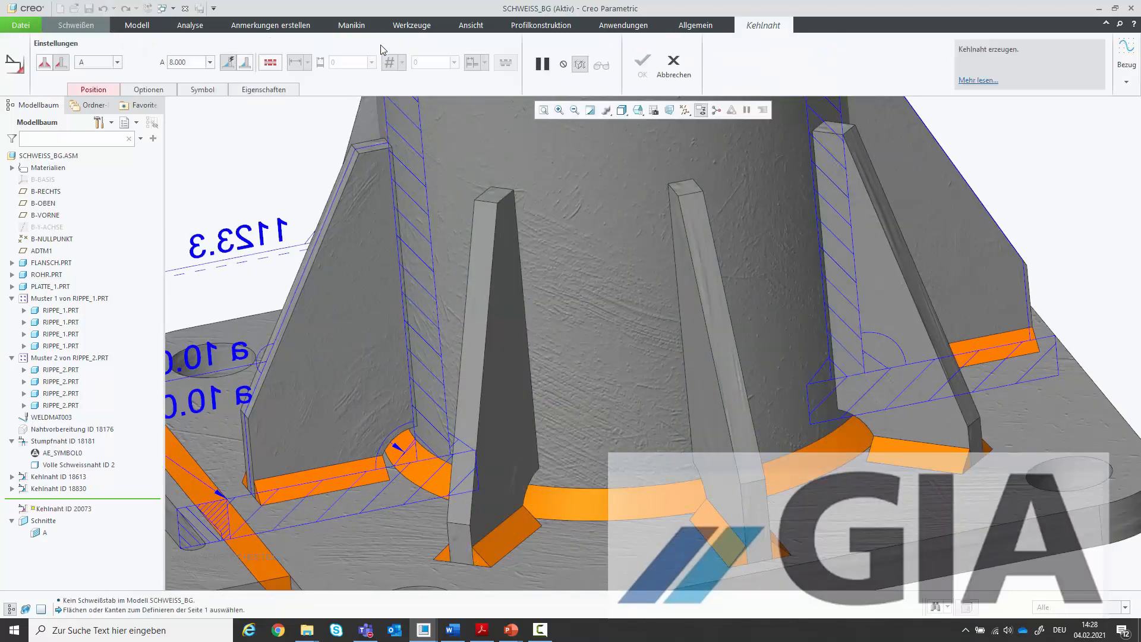
{"action": "left_click", "coordinate": [271, 63]}
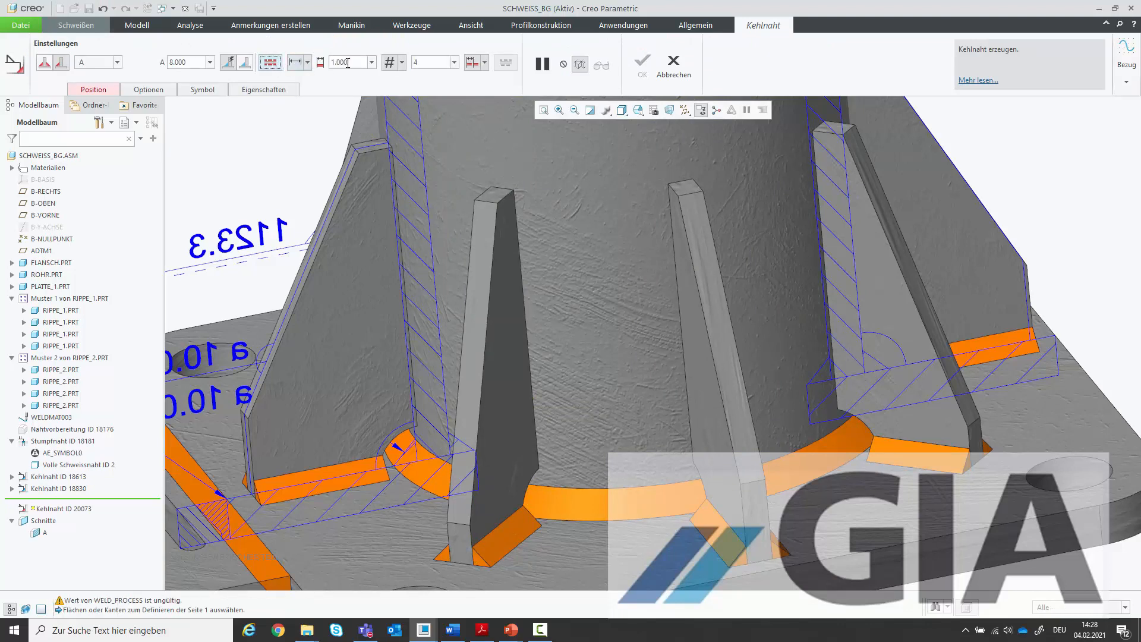
{"action": "double_click", "coordinate": [348, 63]}
{"action": "type", "text": "3"}
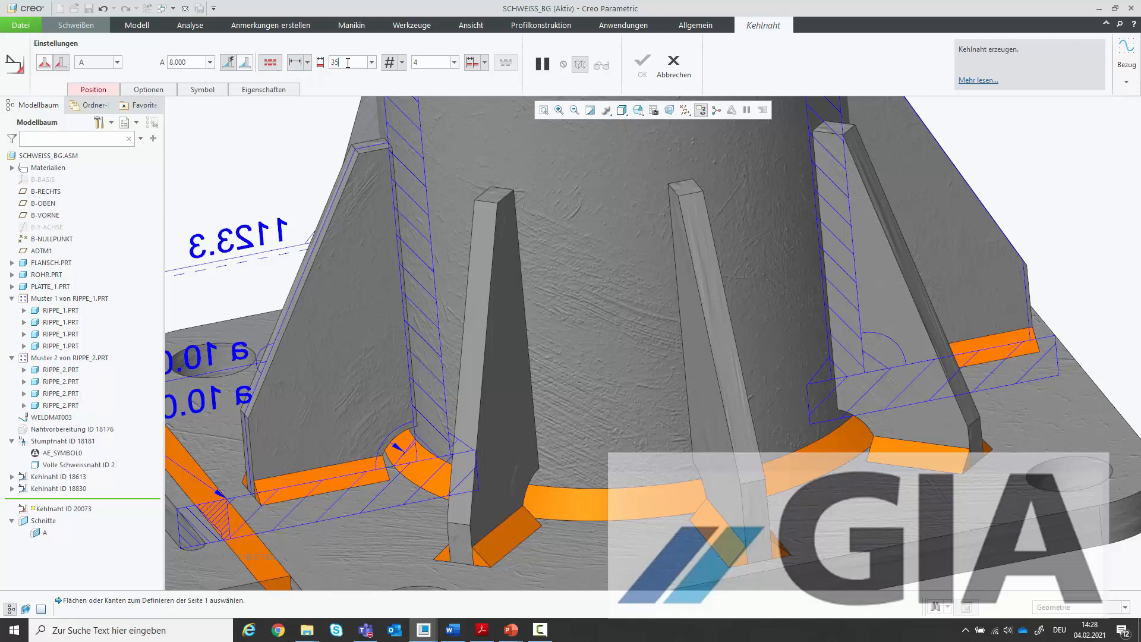
{"action": "type", "text": "5"}
{"action": "key", "text": "Return"}
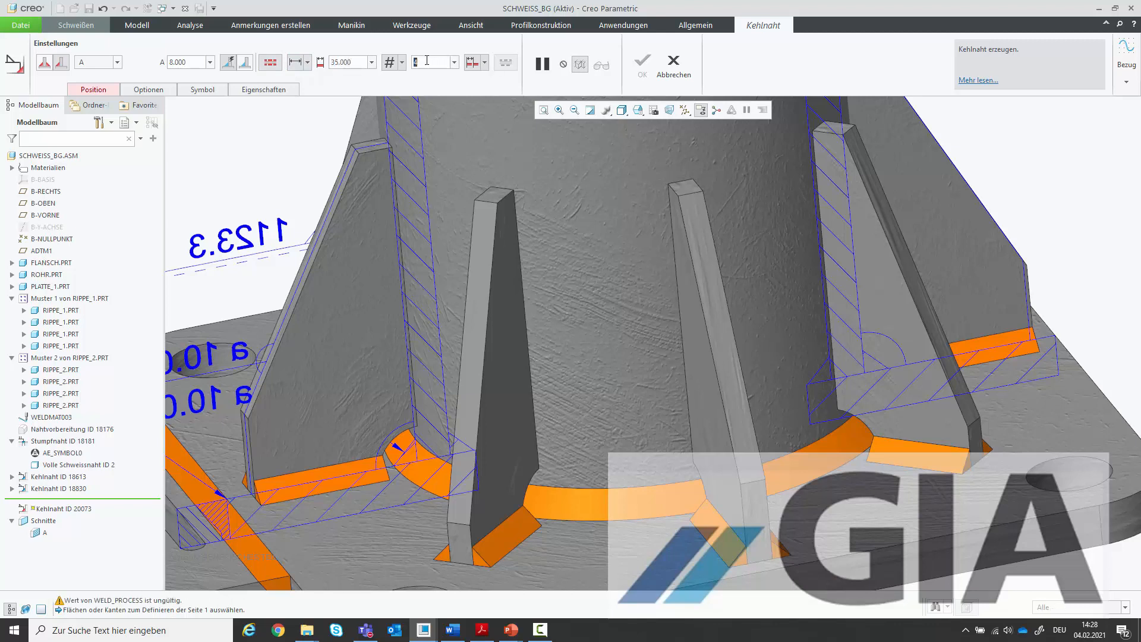
- Set the intermittent fillet weld to 3 segments and choose the layout that places segments at both ends of the joint
{"action": "type", "text": "3"}
{"action": "key", "text": "Return"}
{"action": "left_click", "coordinate": [485, 65]}
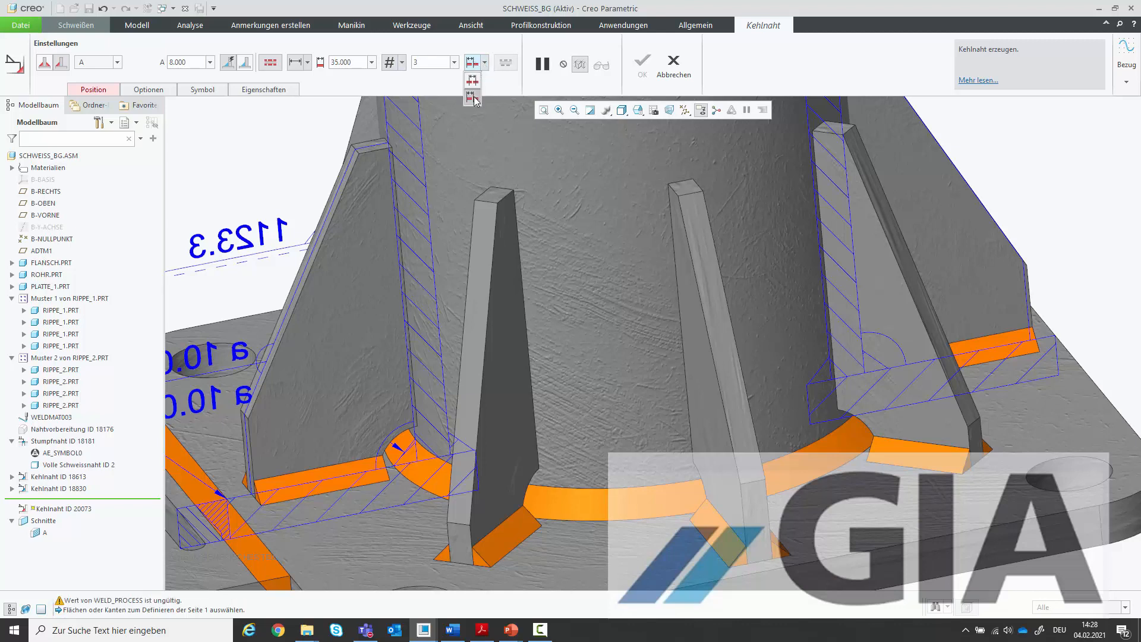
{"action": "left_click", "coordinate": [476, 86]}
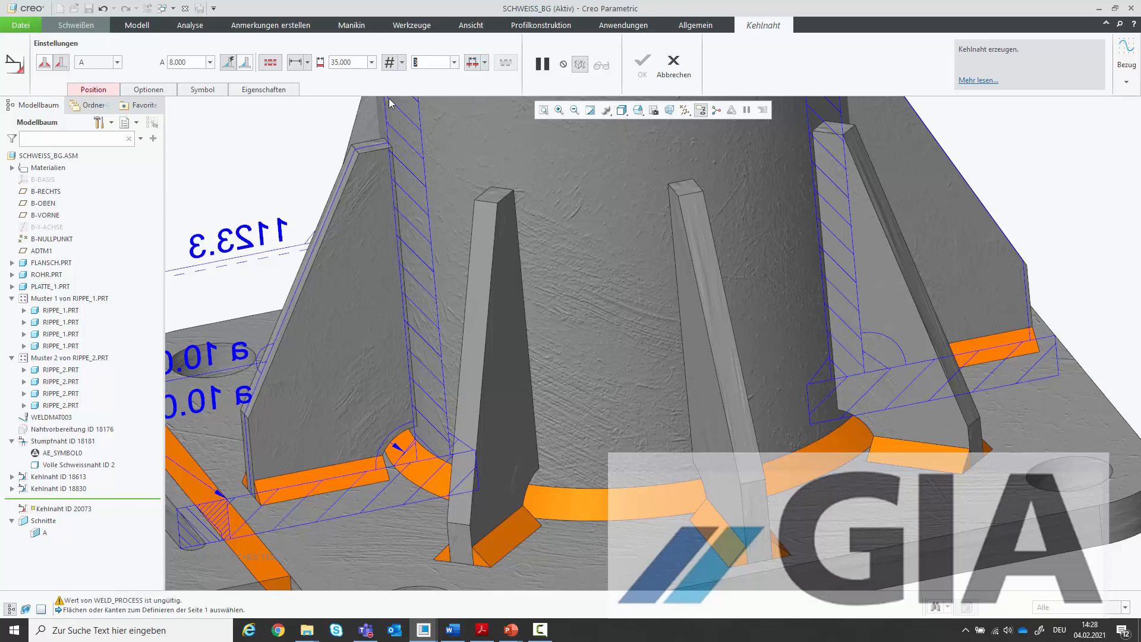
- Assign the tube's outer face as side 1 and the side face of the front rib as side 2, and complete the intermittent weld
{"action": "left_click", "coordinate": [167, 91]}
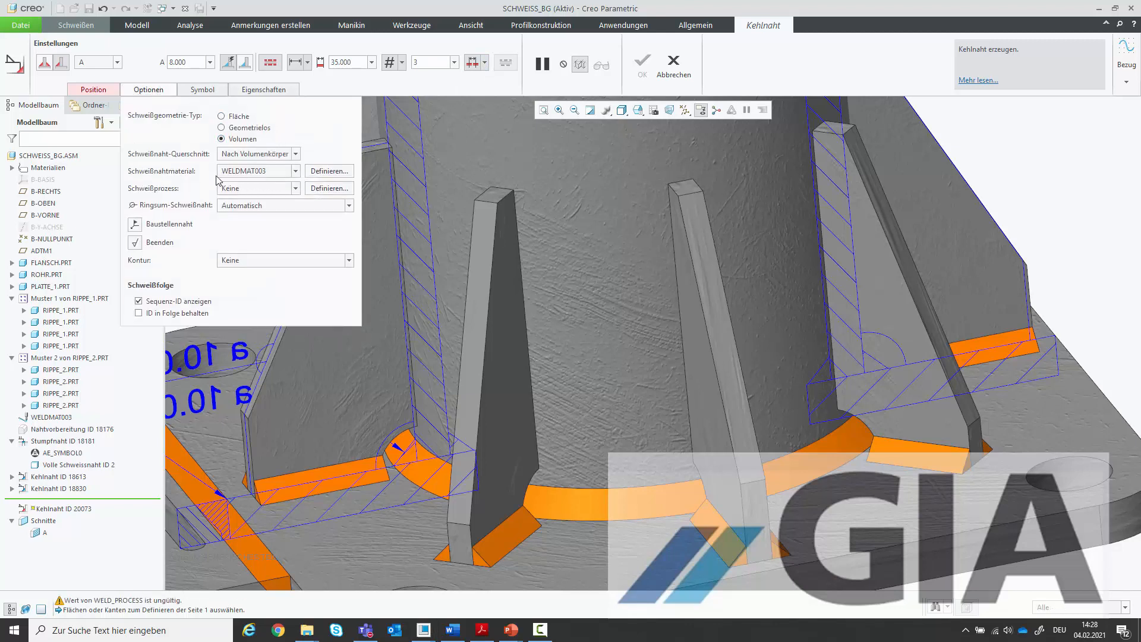
{"action": "left_click", "coordinate": [100, 90]}
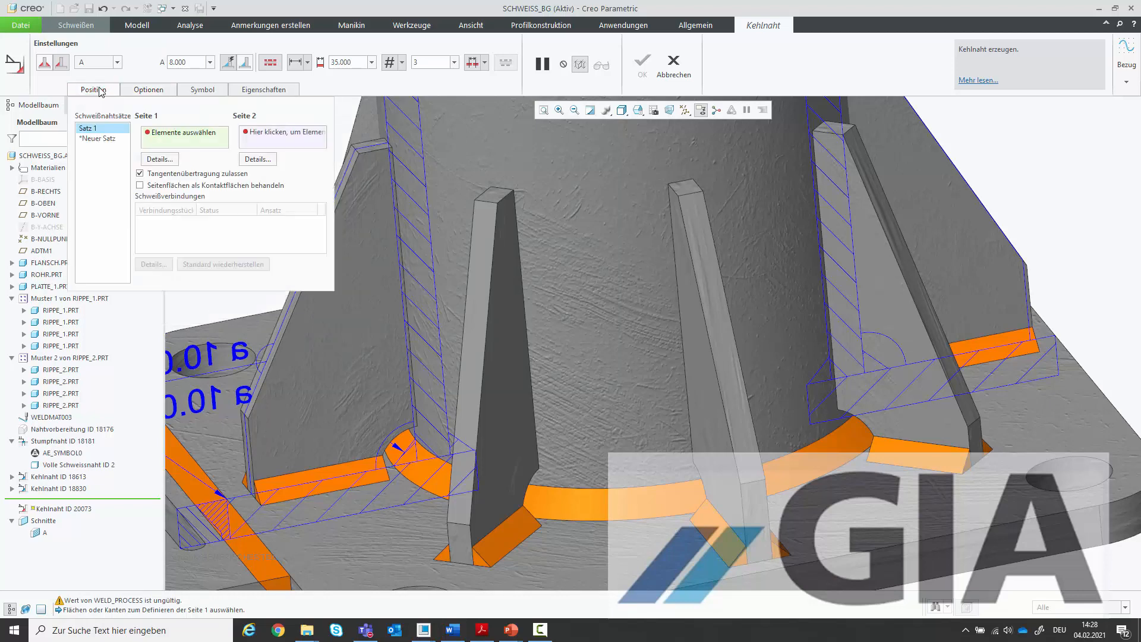
{"action": "left_click", "coordinate": [590, 299]}
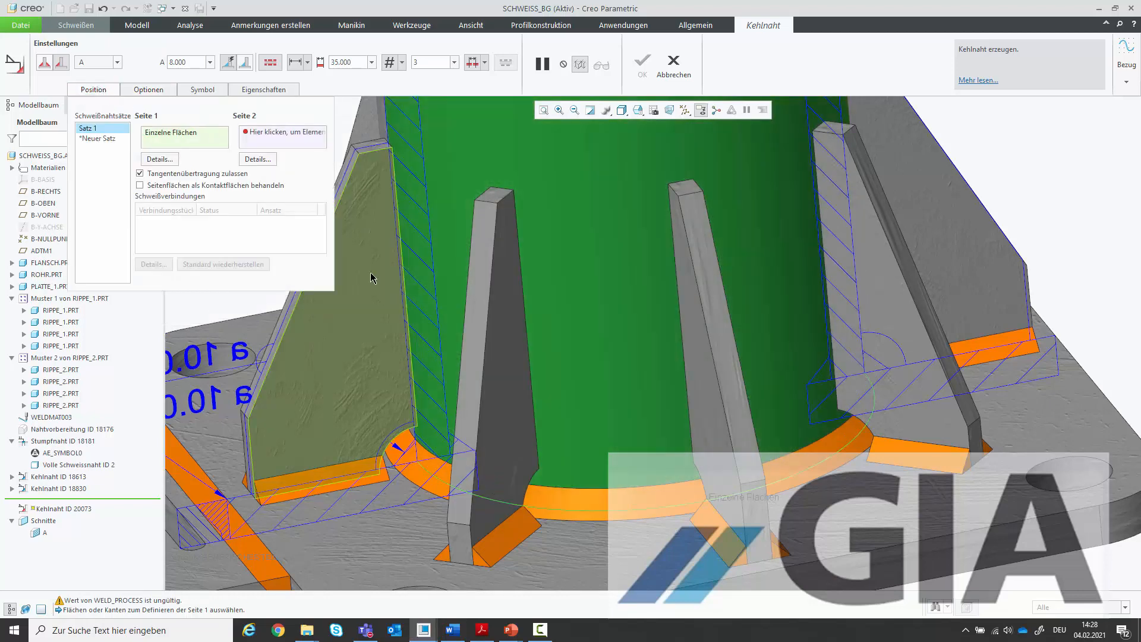
{"action": "left_click", "coordinate": [283, 139]}
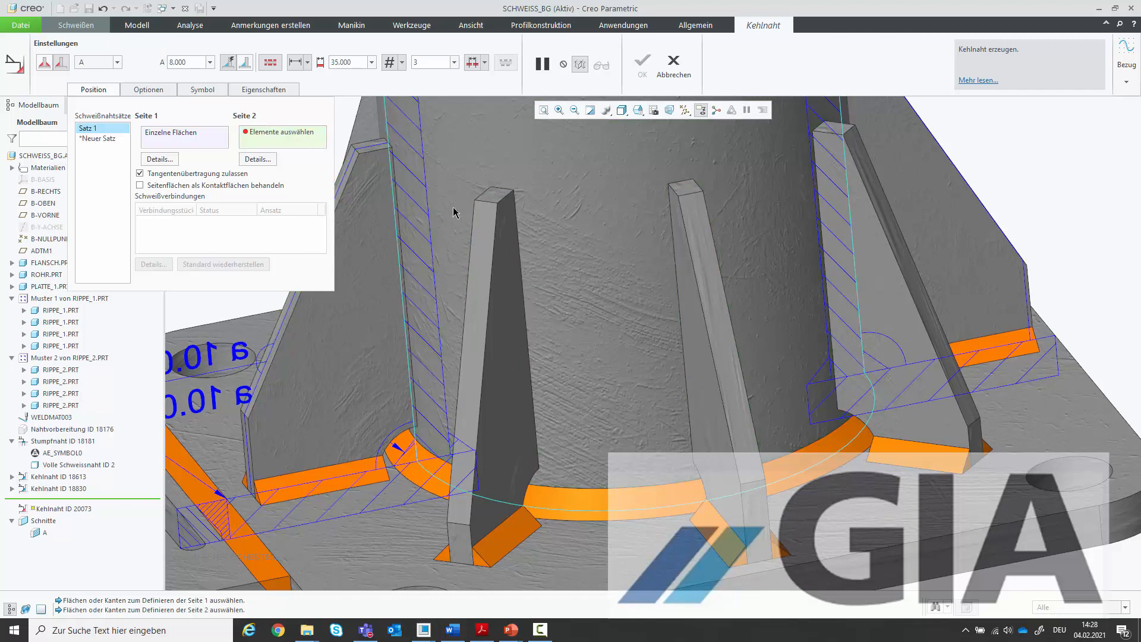
{"action": "left_click", "coordinate": [575, 366]}
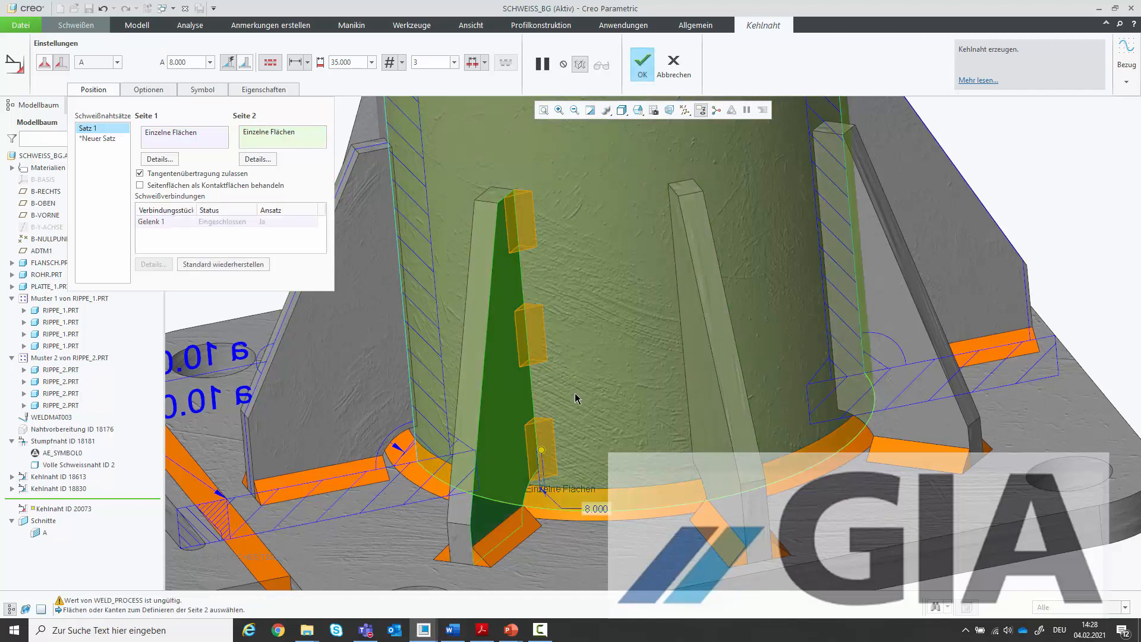
{"action": "middle_click", "coordinate": [575, 393]}
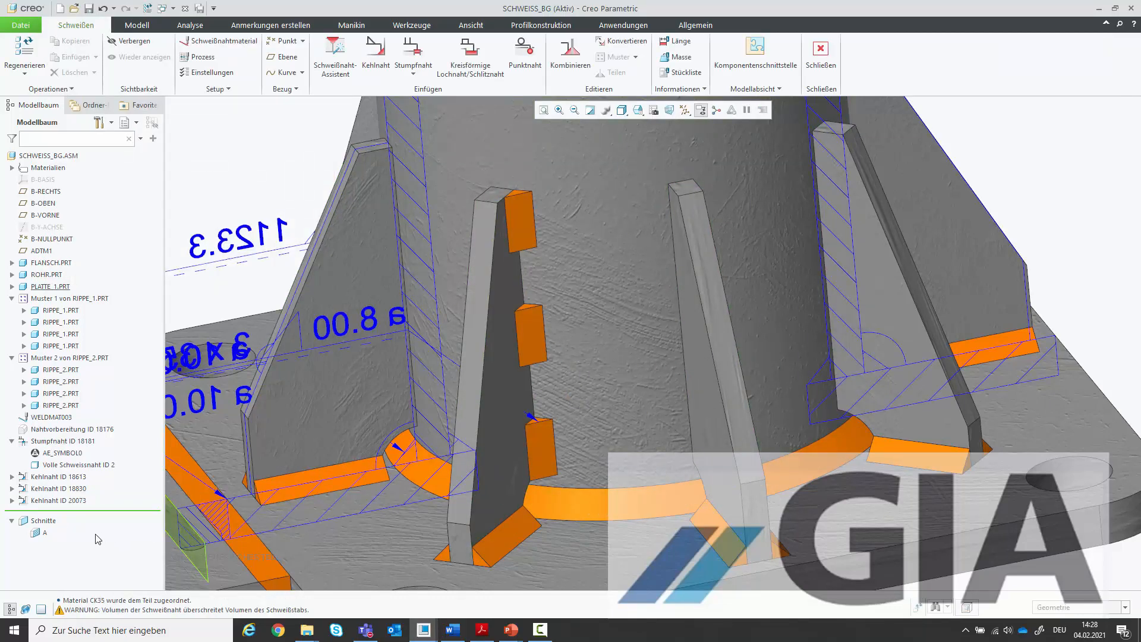
- Copy and paste the intermittent rib-to-tube fillet weld and assign WELDMAT003 as the copy's weld material
{"action": "left_click", "coordinate": [63, 501]}
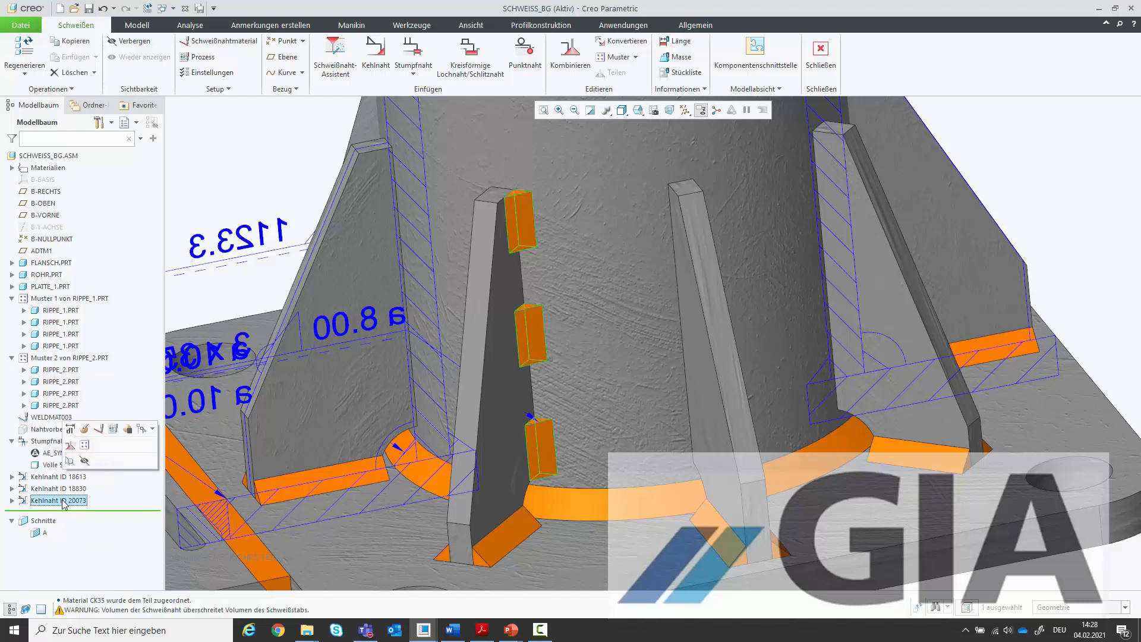
{"action": "key", "text": "ctrl+c"}
{"action": "key", "text": "ctrl+v"}
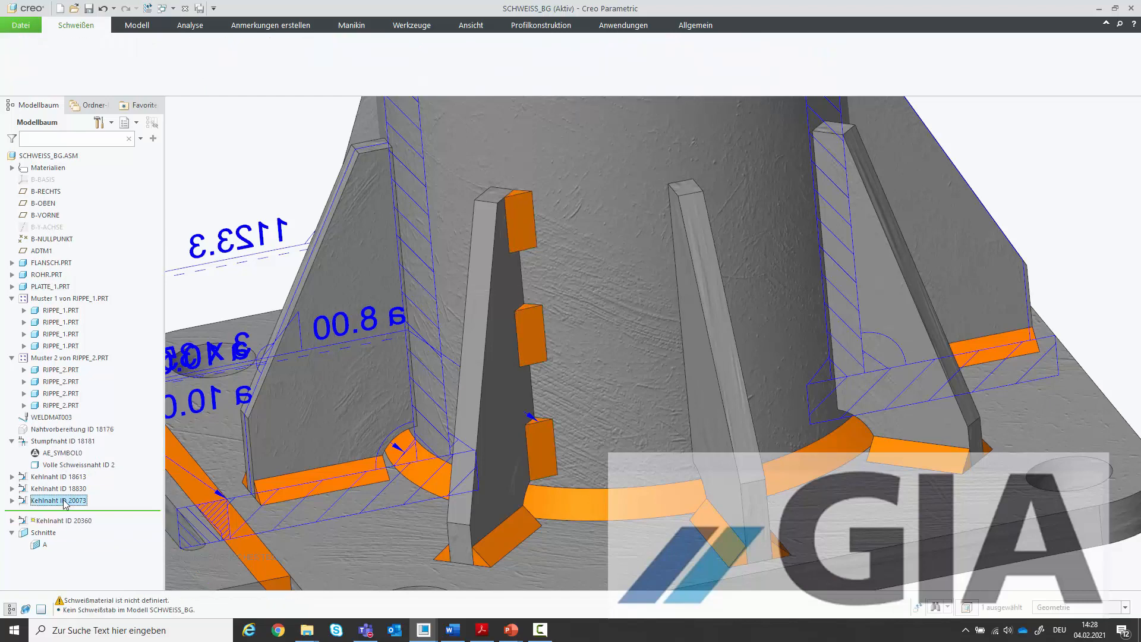
{"action": "middle_click_drag", "start_coordinate": [480, 497], "coordinate": [533, 477]}
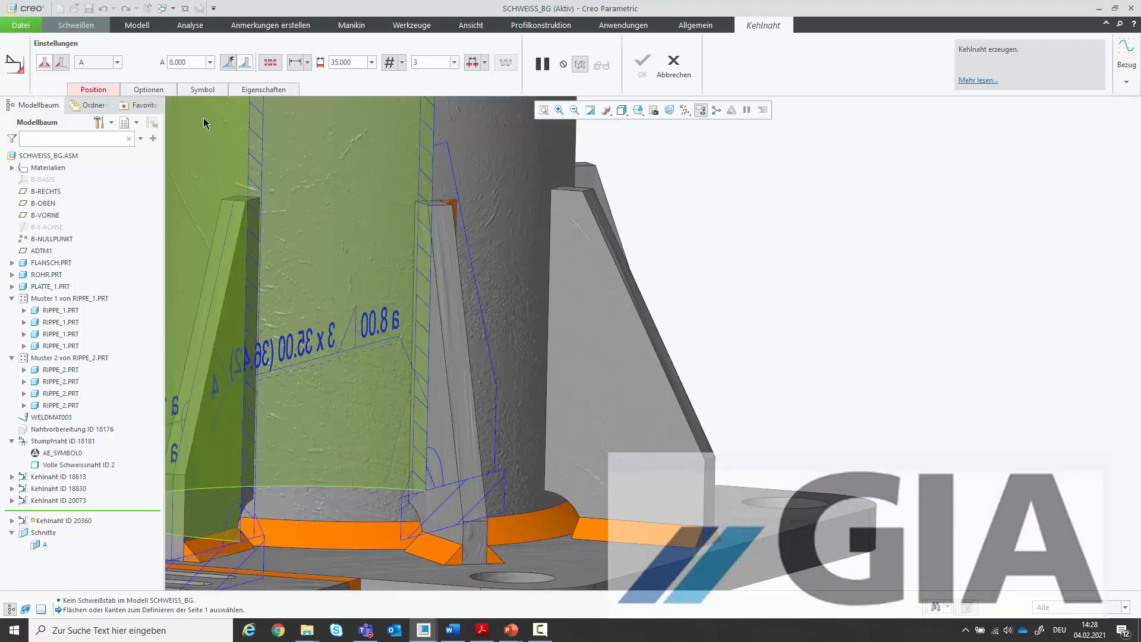
{"action": "left_click", "coordinate": [142, 90]}
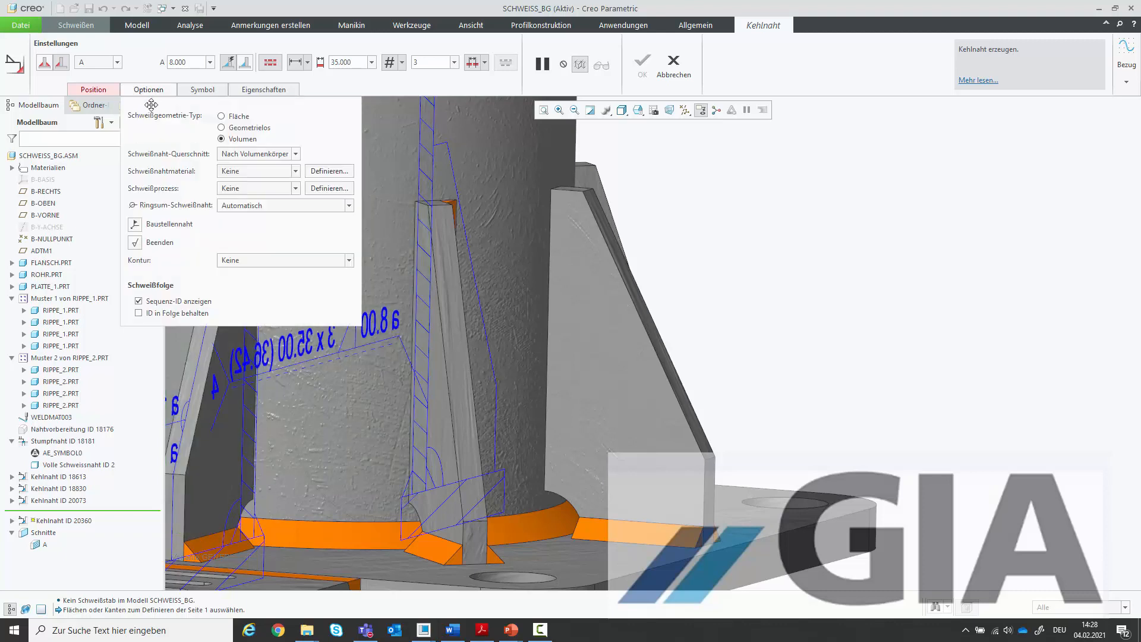
{"action": "left_click", "coordinate": [292, 170]}
{"action": "left_click", "coordinate": [275, 193]}
- Redefine the copied weld between the tube's outer face as side 1 and the same rib's opposite side face as side 2, and complete it
{"action": "left_click", "coordinate": [107, 93]}
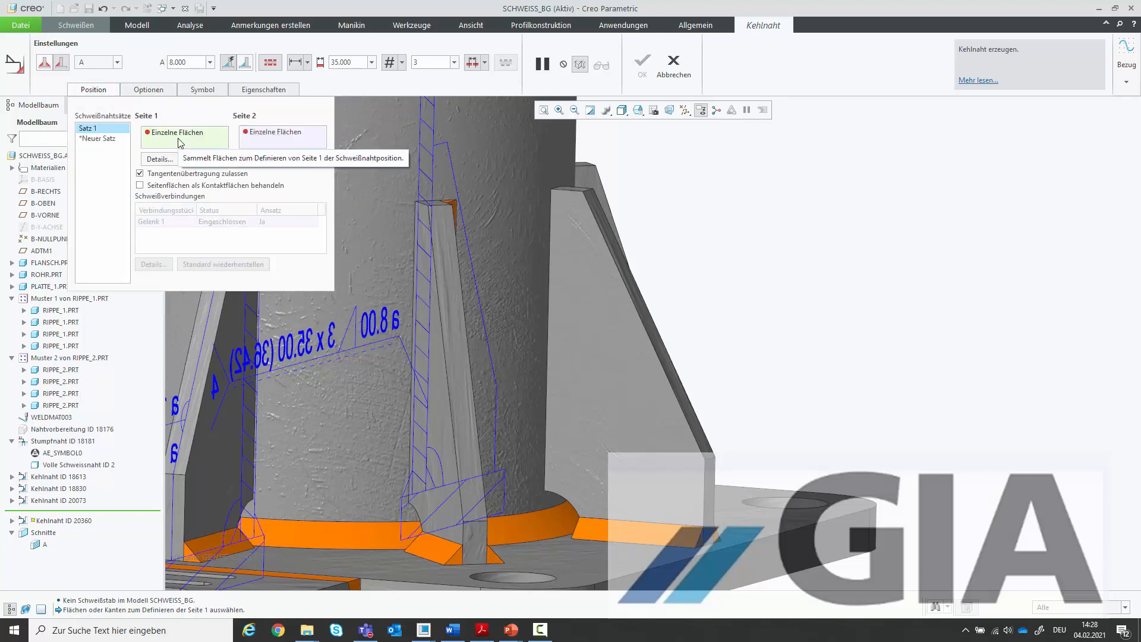
{"action": "left_click", "coordinate": [330, 391]}
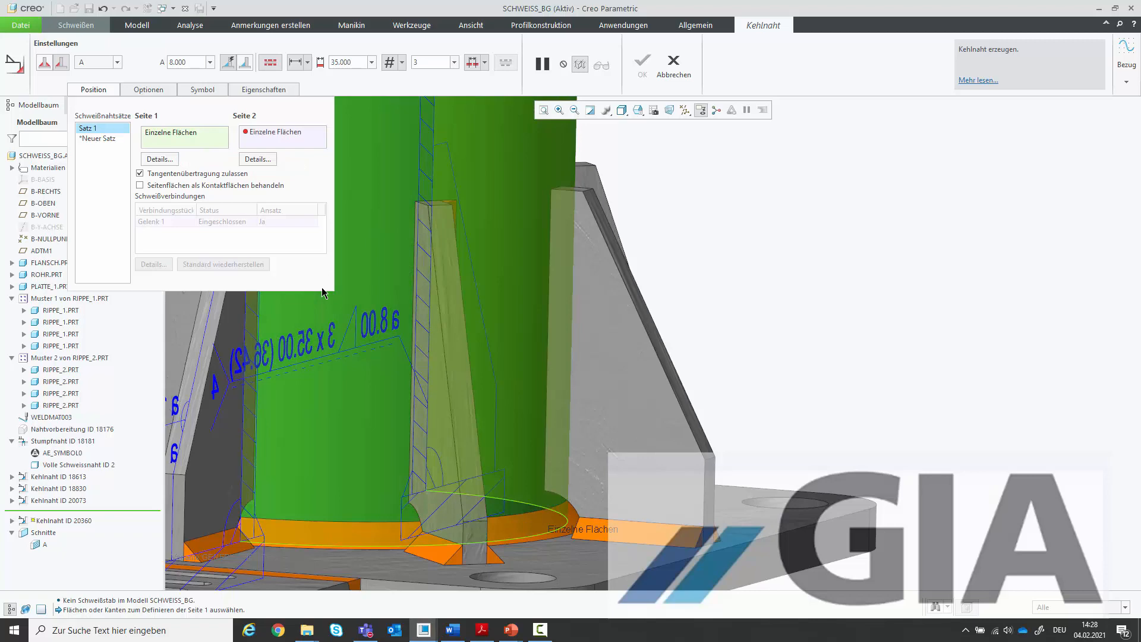
{"action": "left_click", "coordinate": [273, 139]}
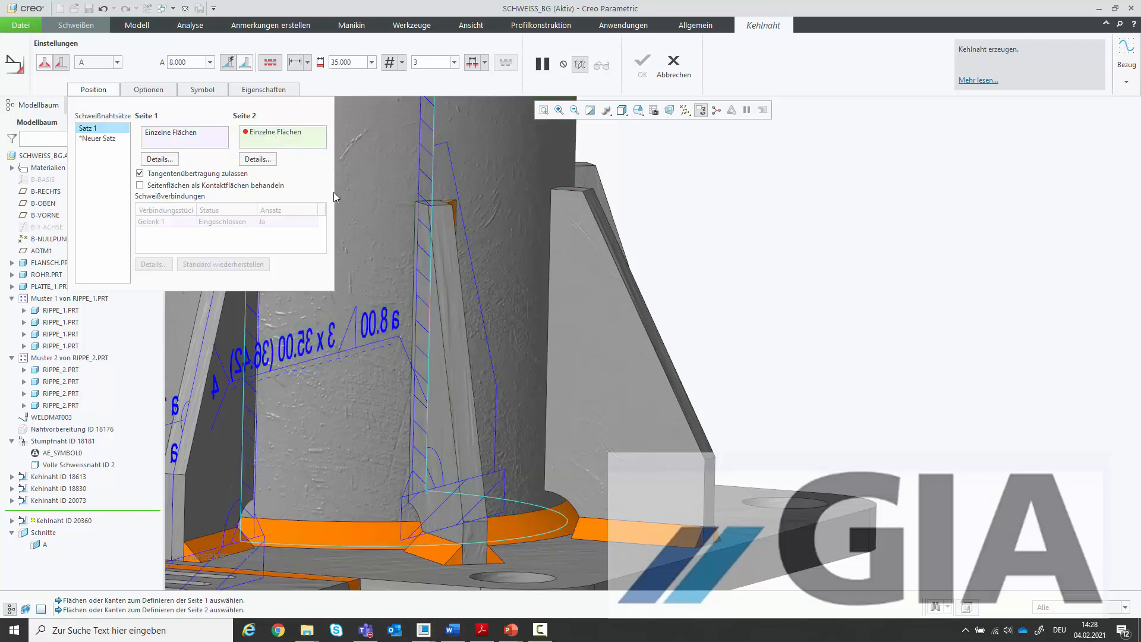
{"action": "left_click", "coordinate": [489, 370]}
{"action": "middle_click", "coordinate": [488, 357]}
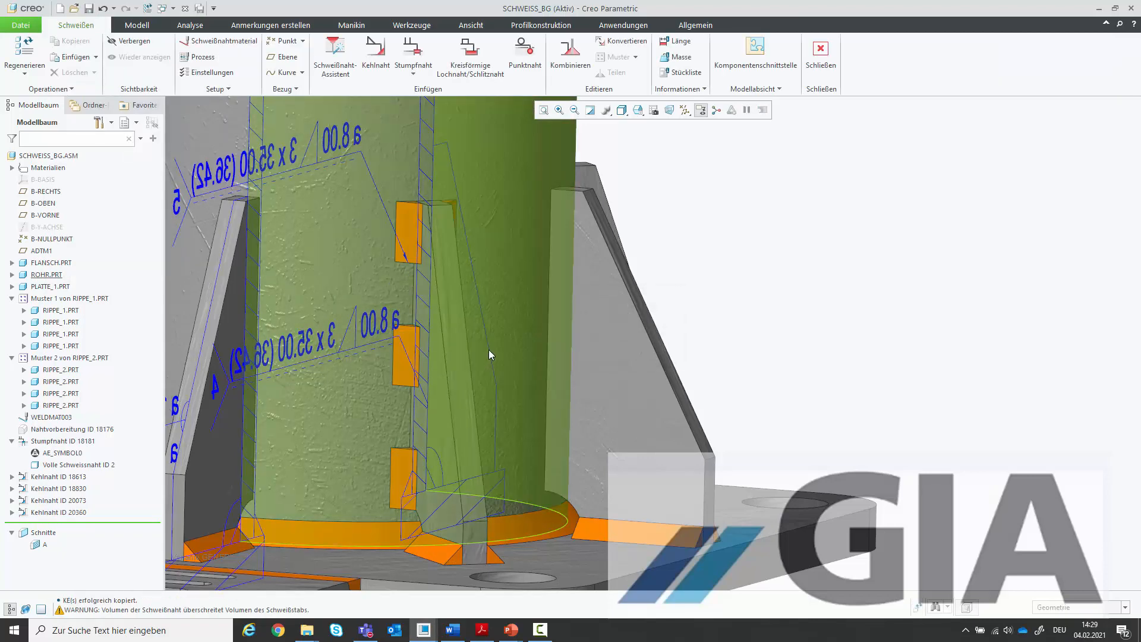
- Turn off the display of the weld annotations in the model
{"action": "scroll", "coordinate": [489, 350], "scroll_direction": "up", "scroll_amount": 4}
{"action": "middle_click_drag", "start_coordinate": [493, 321], "coordinate": [451, 316]}
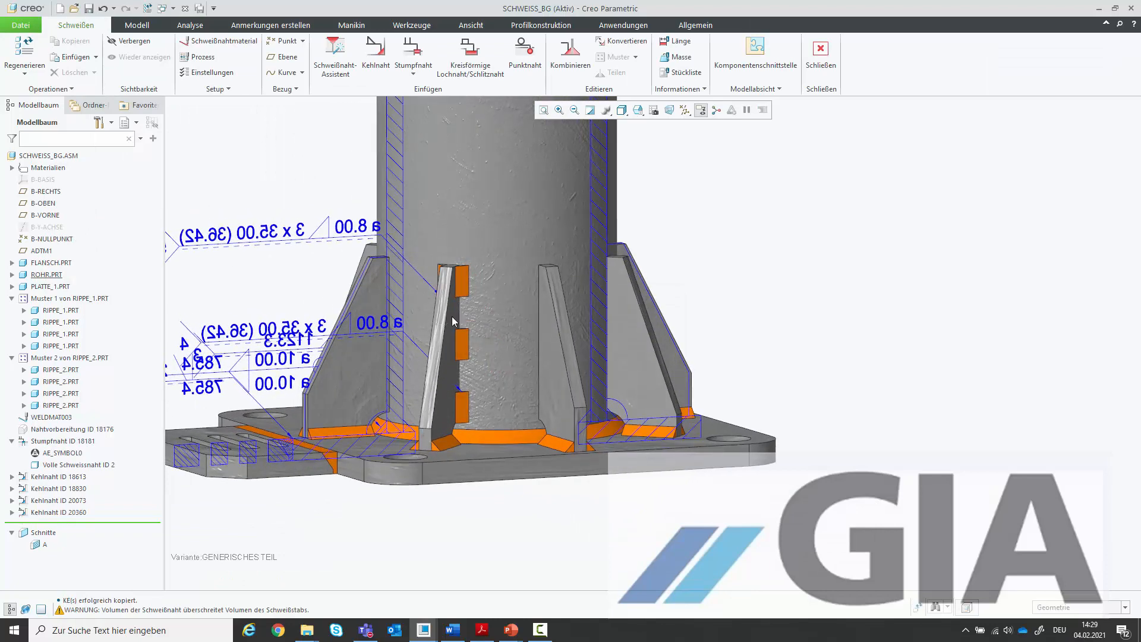
{"action": "left_click", "coordinate": [701, 110]}
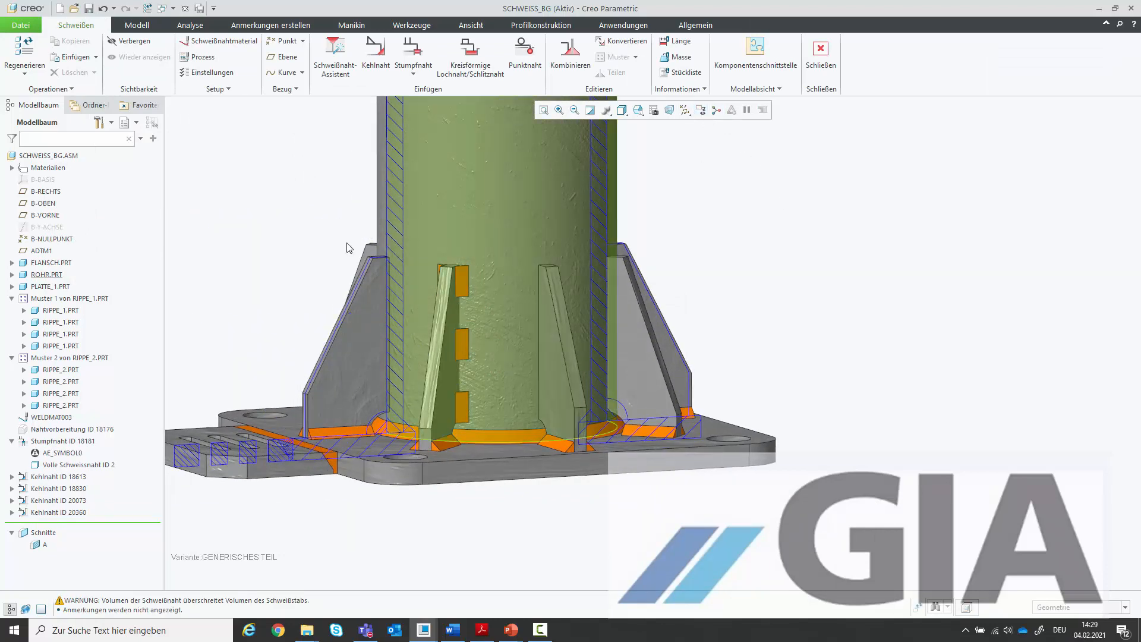
{"action": "scroll", "coordinate": [268, 284], "scroll_direction": "down", "scroll_amount": 1}
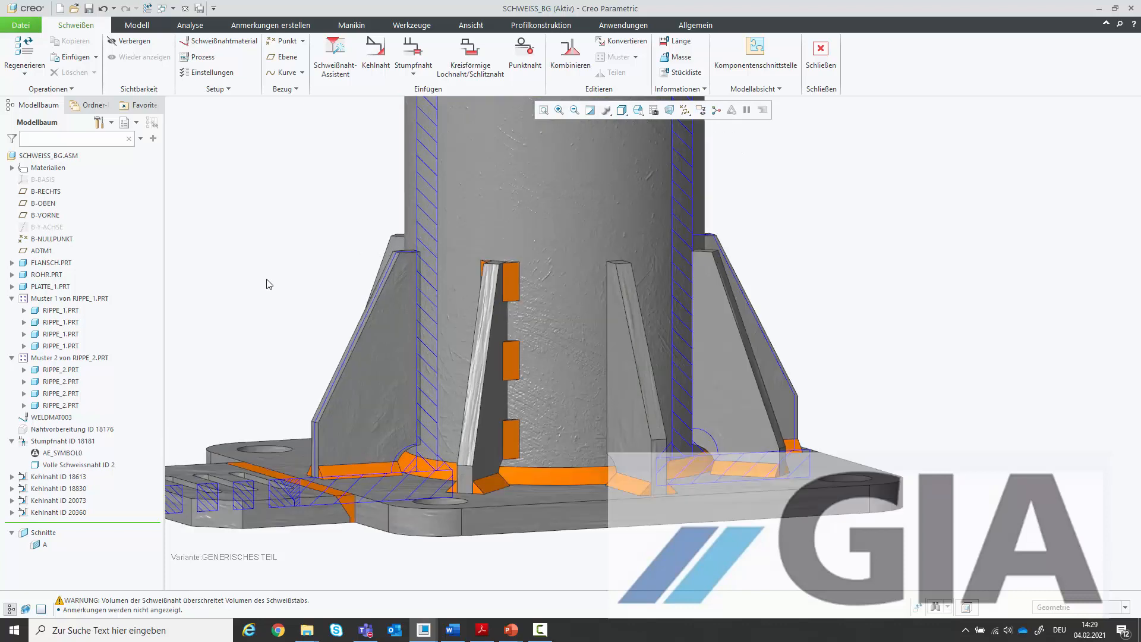
- Group the two intermittent fillet welds on both sides of the rib
{"action": "left_click", "coordinate": [66, 503]}
{"action": "left_click", "coordinate": [70, 512], "text": "ctrl"}
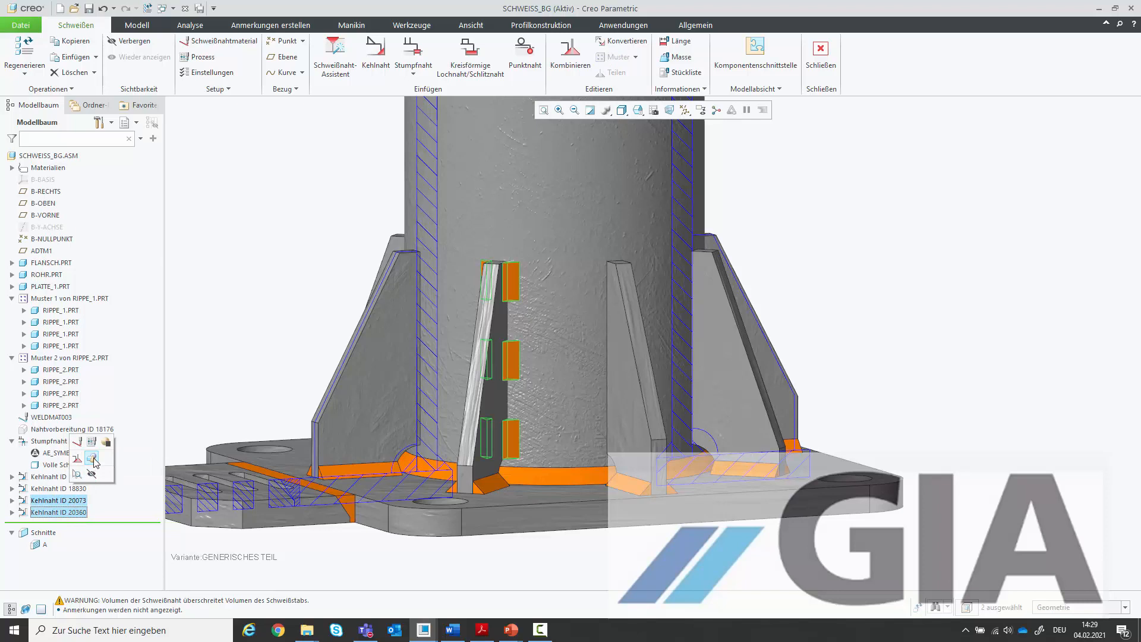
{"action": "left_click", "coordinate": [93, 458]}
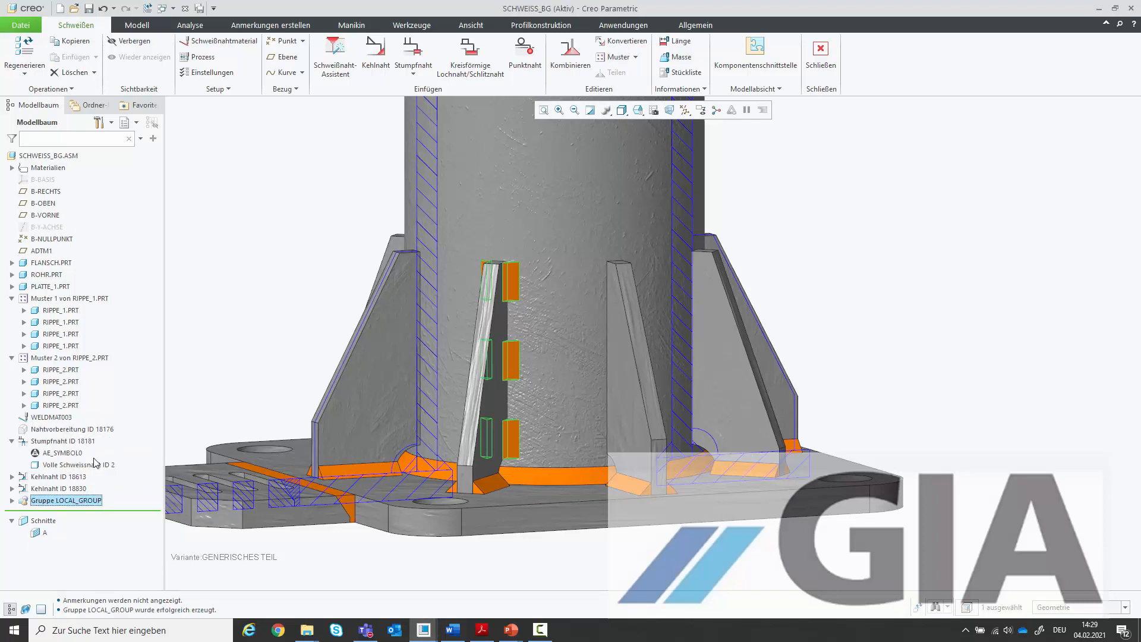
- Pattern the weld group around the tube by following the existing rib pattern
{"action": "right_click", "coordinate": [80, 503]}
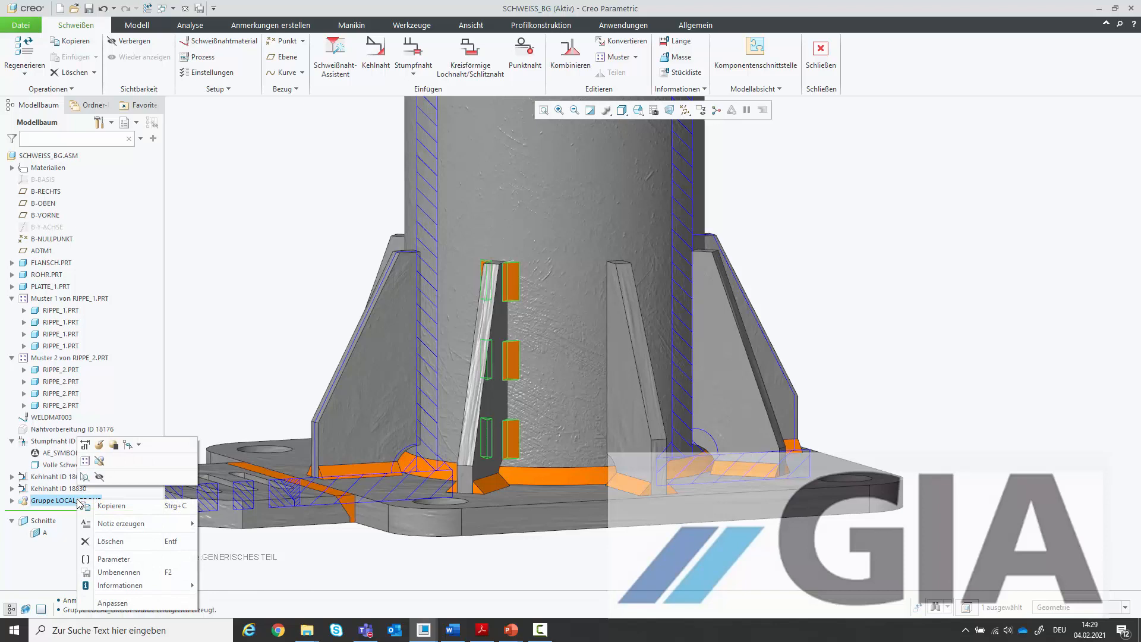
{"action": "left_click", "coordinate": [85, 461]}
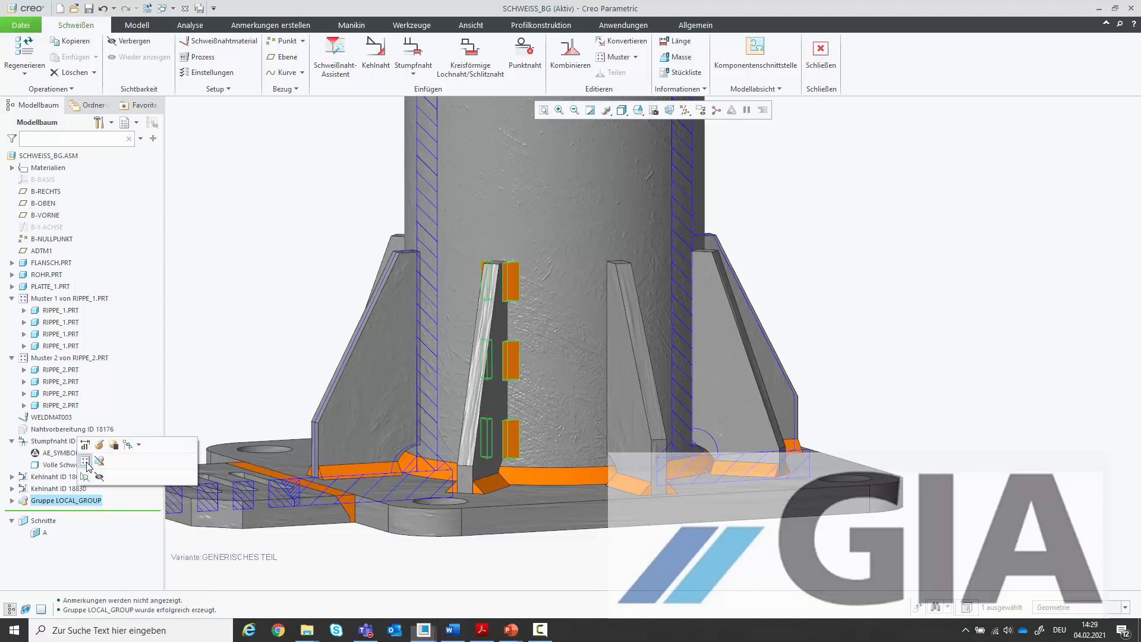
{"action": "middle_click", "coordinate": [177, 384]}
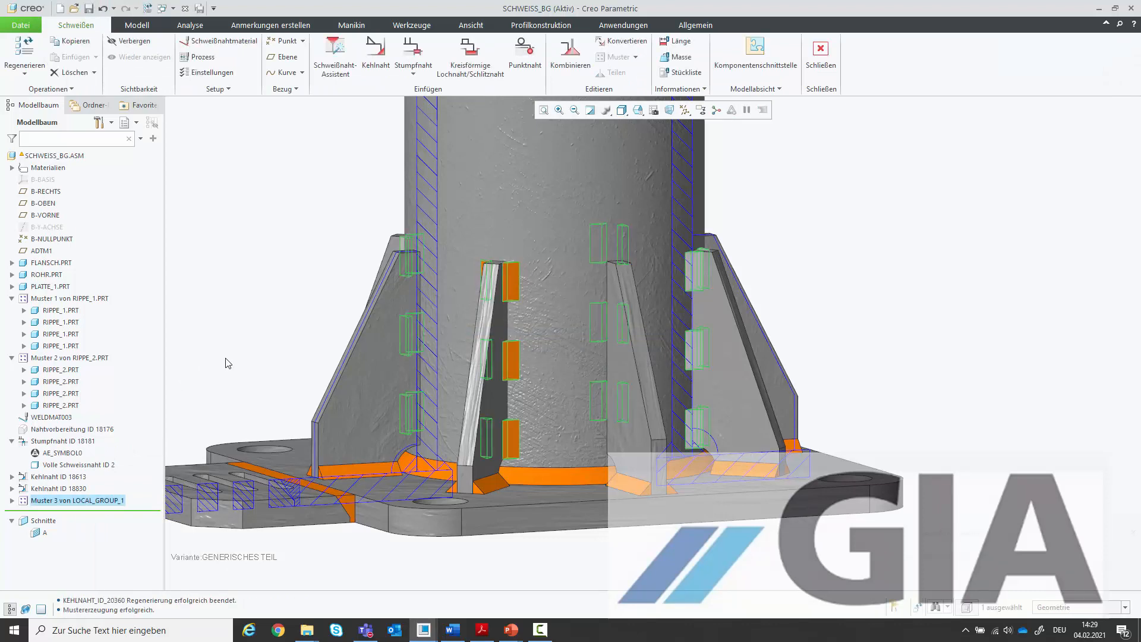
{"action": "left_click", "coordinate": [234, 294]}
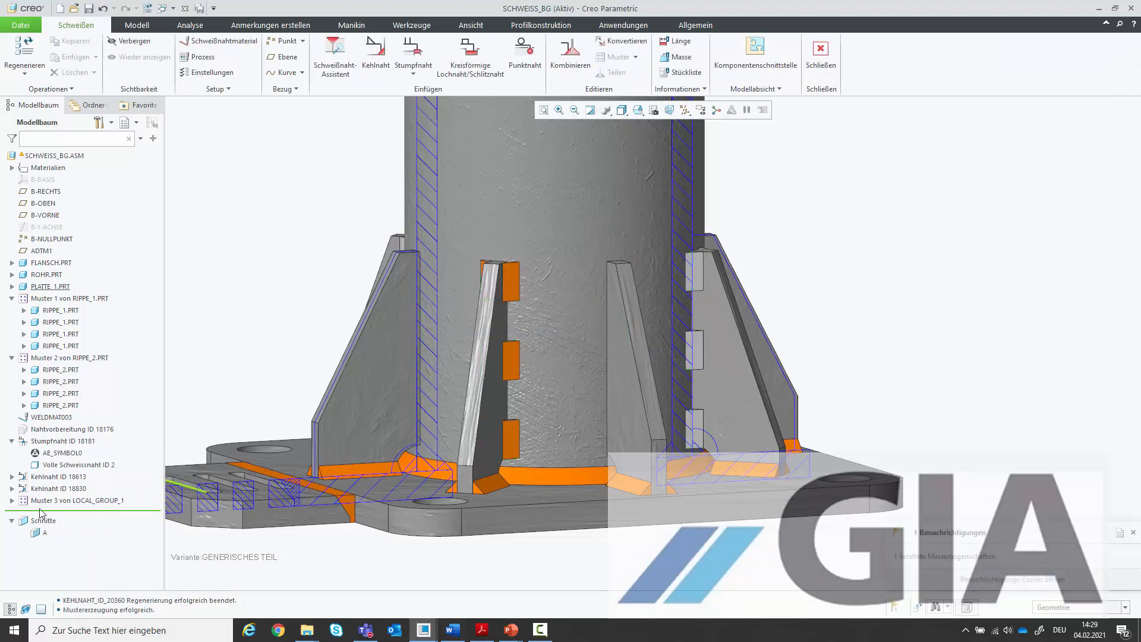
- Expand the intermittent weld pattern and all four of its groups in the model tree to list their fillet welds
{"action": "left_click", "coordinate": [12, 501]}
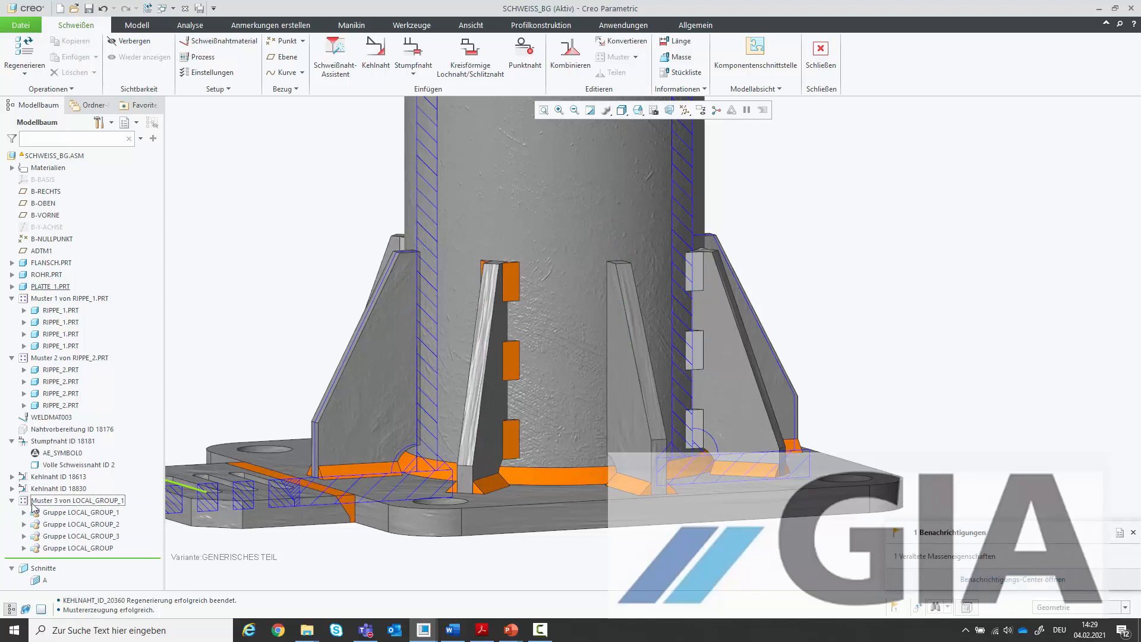
{"action": "left_click", "coordinate": [24, 513]}
{"action": "left_click", "coordinate": [23, 548]}
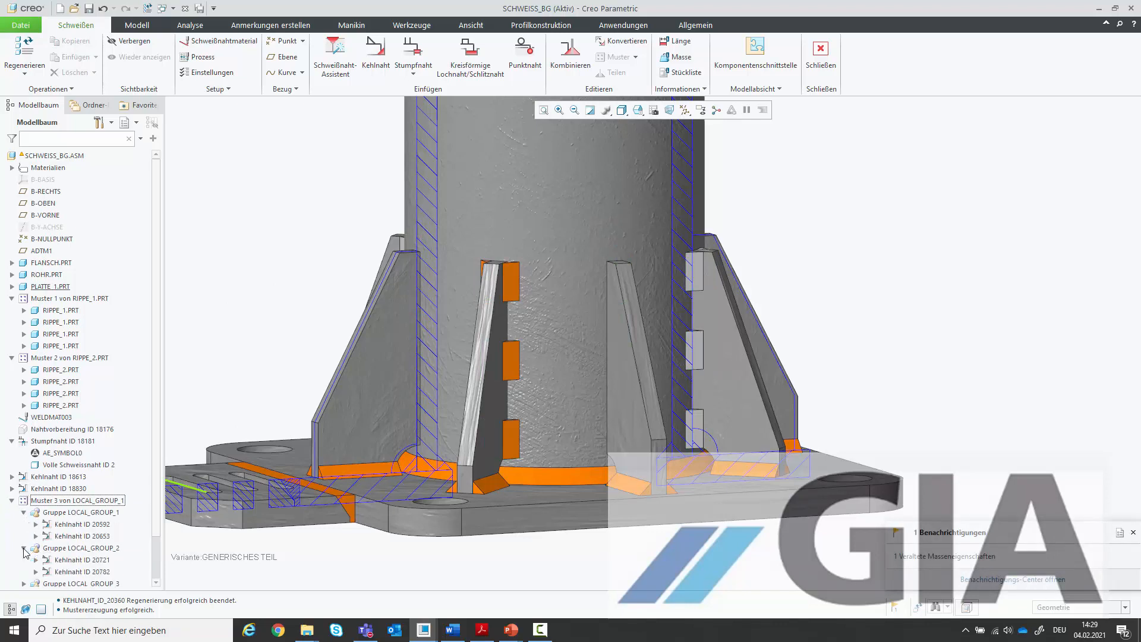
{"action": "scroll", "coordinate": [25, 555], "scroll_direction": "down", "scroll_amount": 1}
{"action": "left_click", "coordinate": [24, 537]}
{"action": "scroll", "coordinate": [25, 546], "scroll_direction": "down", "scroll_amount": 1}
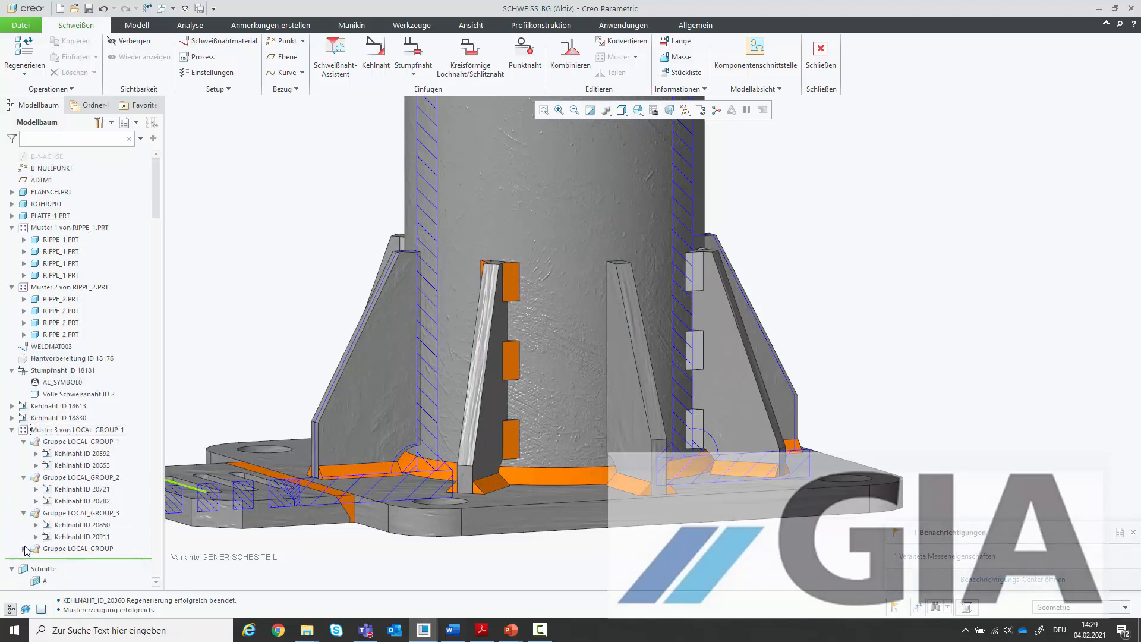
{"action": "left_click", "coordinate": [23, 548]}
- Assign the yellow appearance to all intermittent fillet welds in the four pattern groups
{"action": "left_click", "coordinate": [75, 454]}
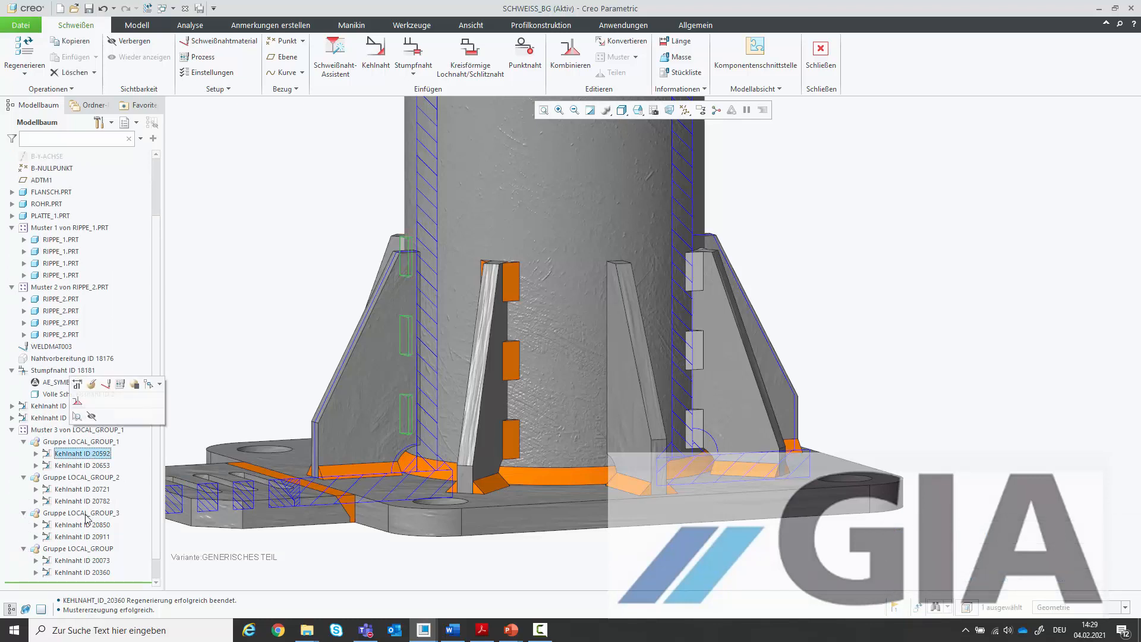
{"action": "left_click", "coordinate": [87, 573], "text": "shift"}
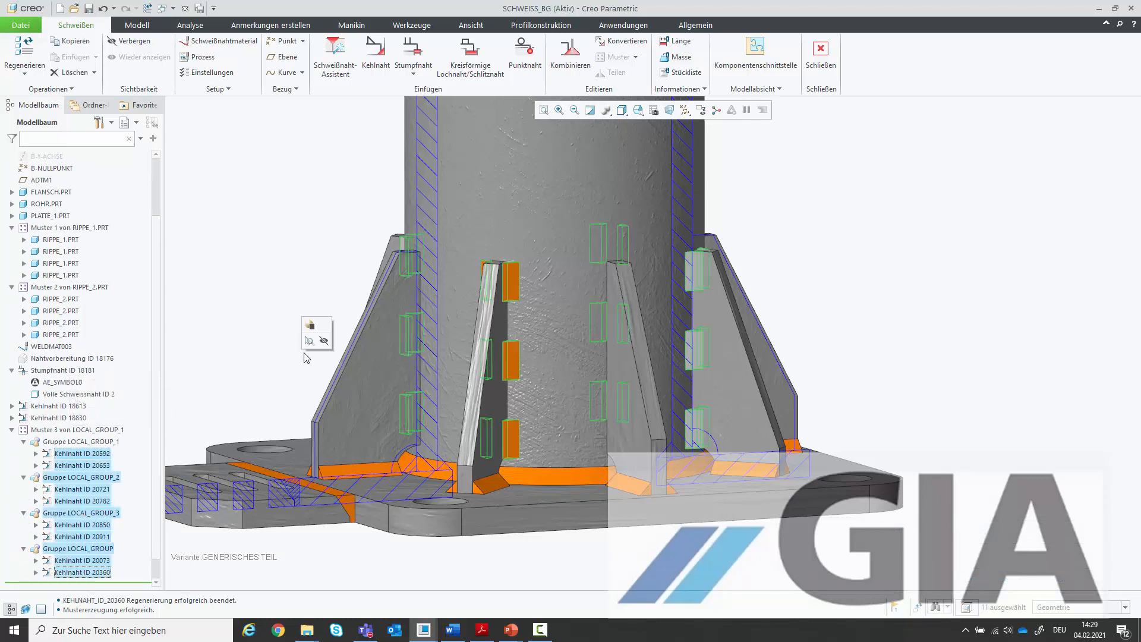
{"action": "left_click", "coordinate": [474, 26]}
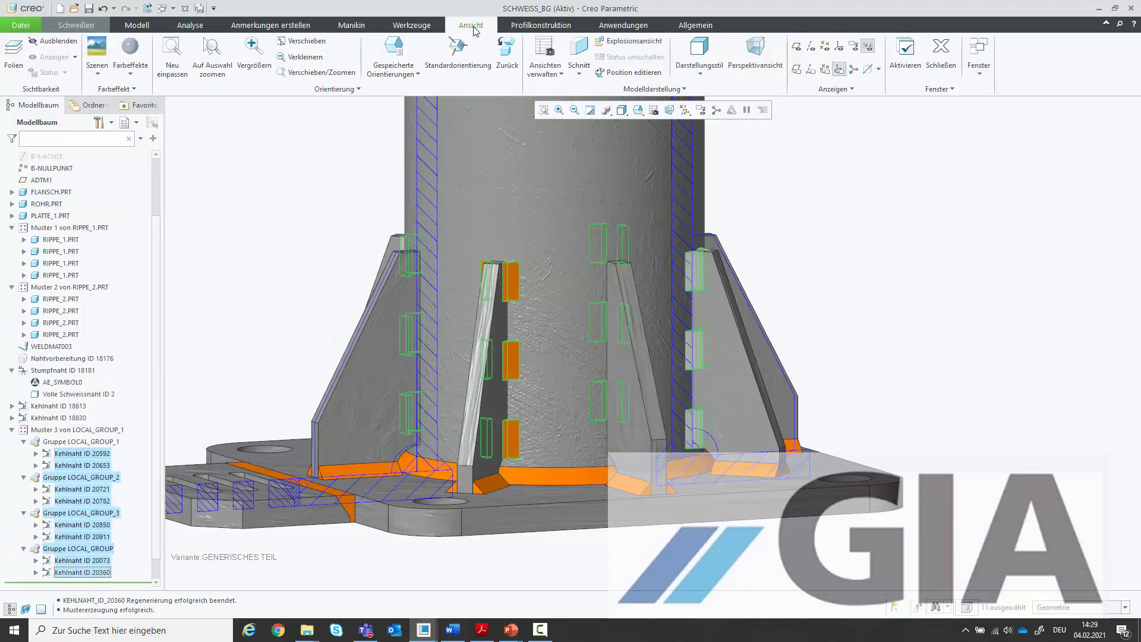
{"action": "left_click", "coordinate": [134, 70]}
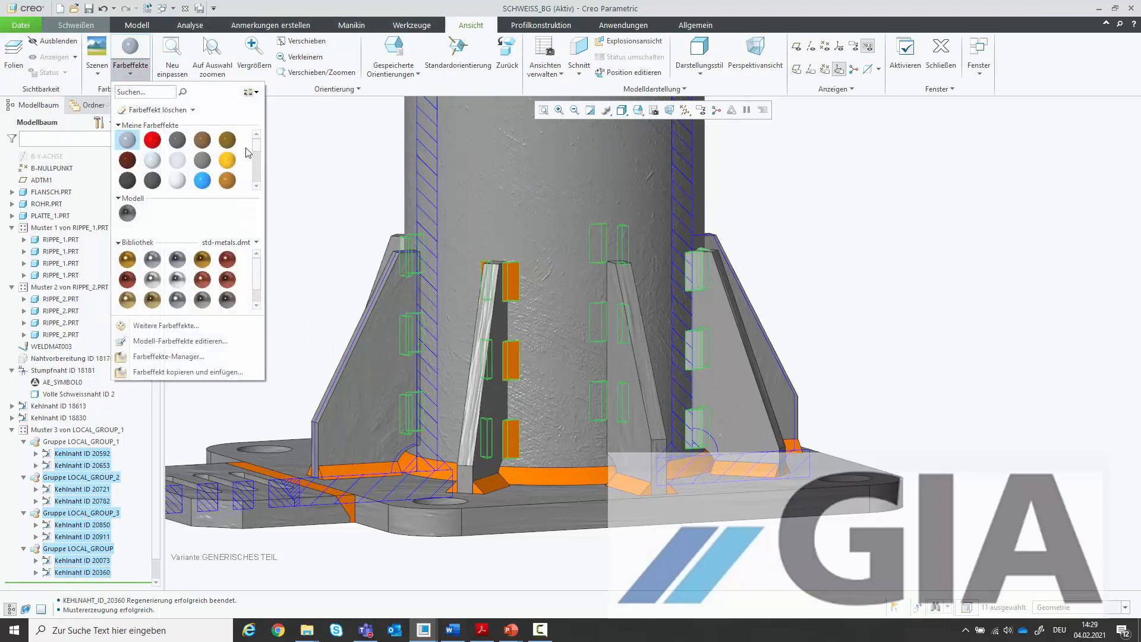
{"action": "left_click", "coordinate": [228, 160]}
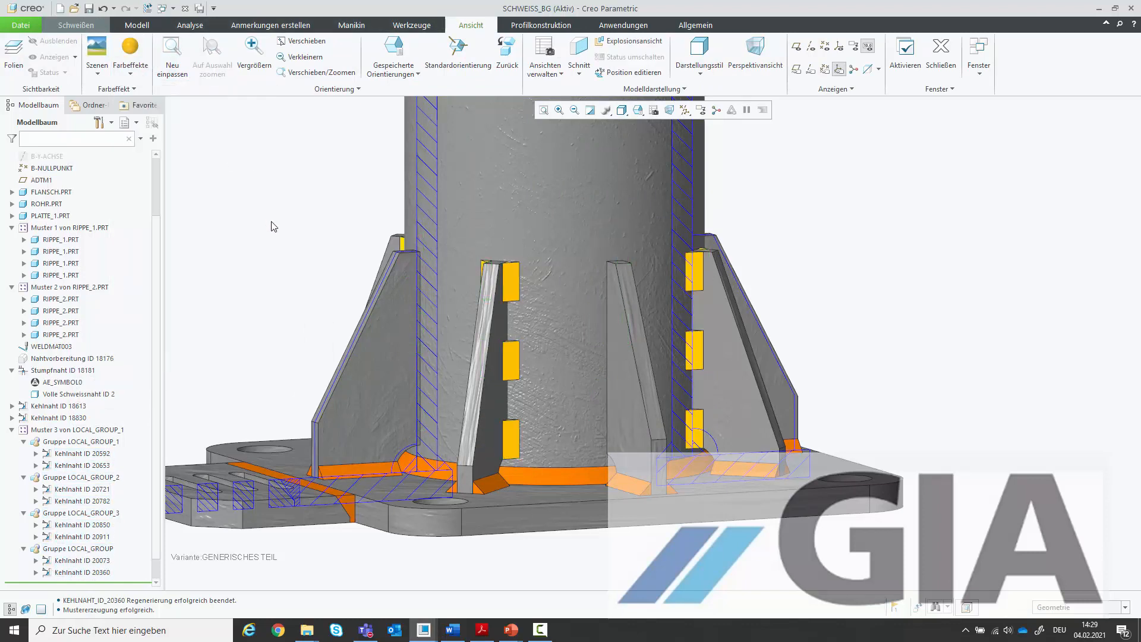
{"action": "scroll", "coordinate": [275, 229], "scroll_direction": "down", "scroll_amount": 3}
{"action": "middle_click_drag", "start_coordinate": [286, 223], "coordinate": [406, 307]}
{"action": "scroll", "coordinate": [503, 270], "scroll_direction": "up", "scroll_amount": 5}
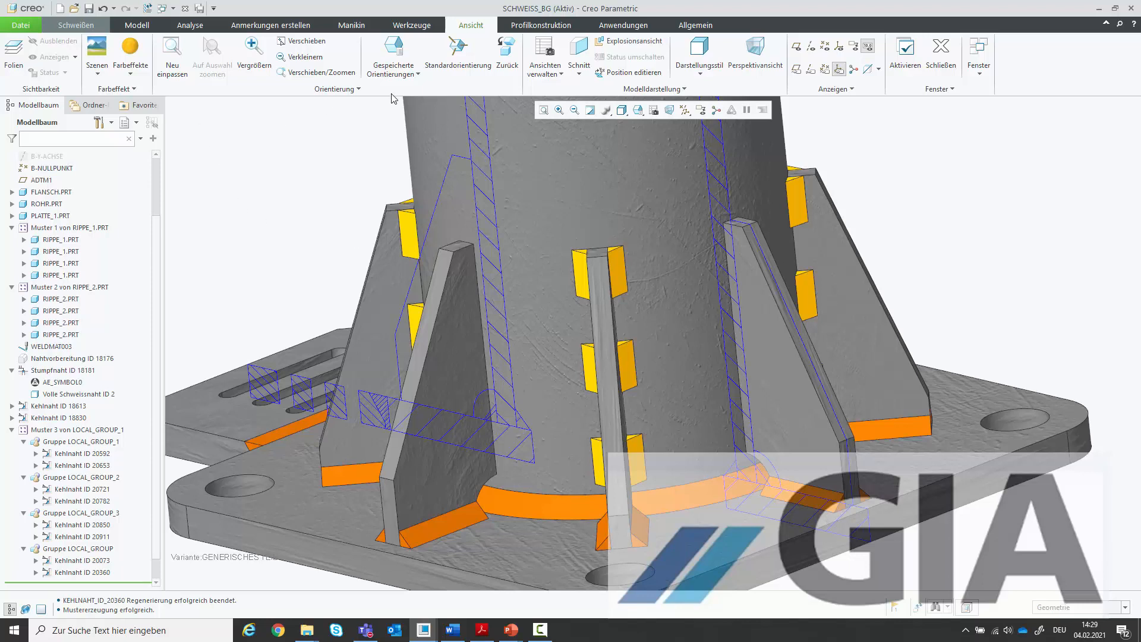
- Start a new fillet weld with the tube's outer face as side 1 and a side face of an unwelded neighbouring rib as side 2
{"action": "left_click", "coordinate": [76, 26]}
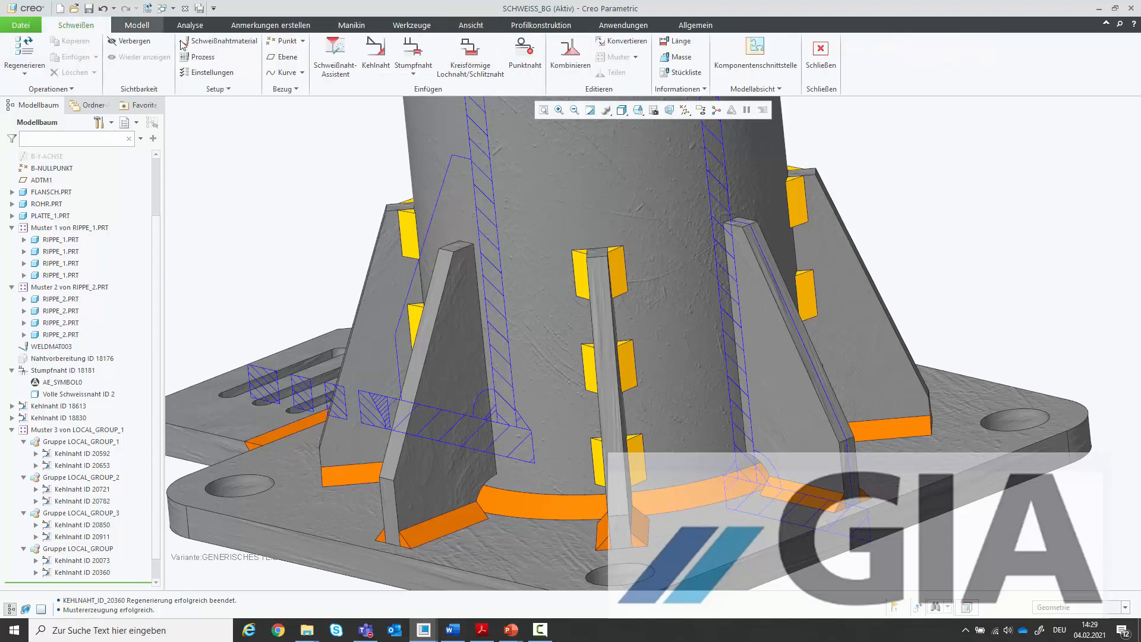
{"action": "left_click", "coordinate": [376, 53]}
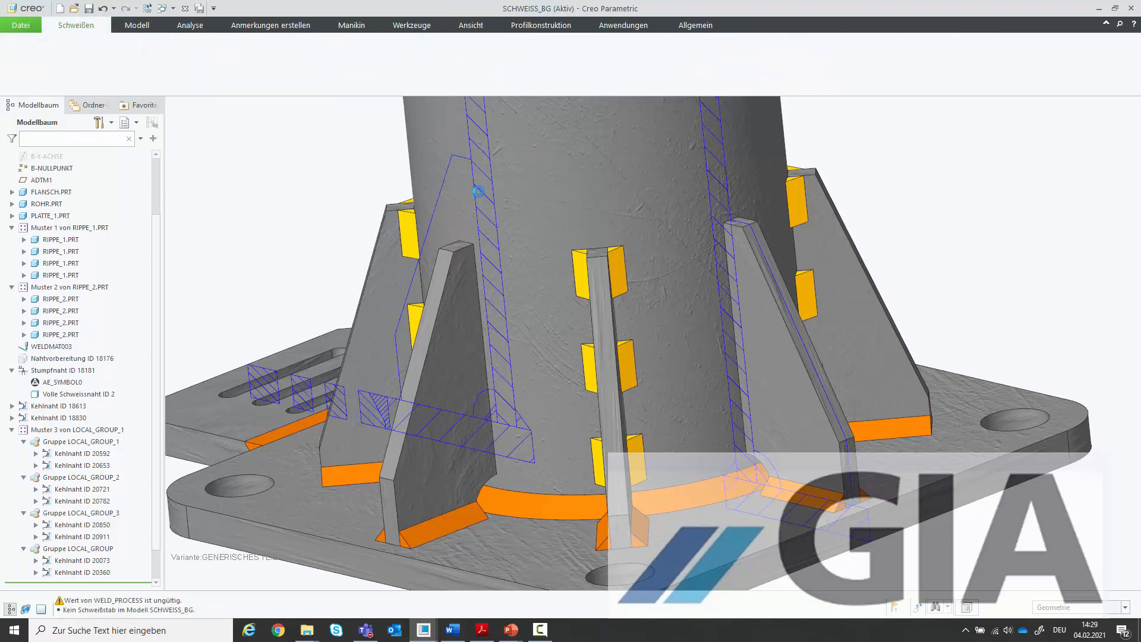
{"action": "left_click", "coordinate": [542, 302]}
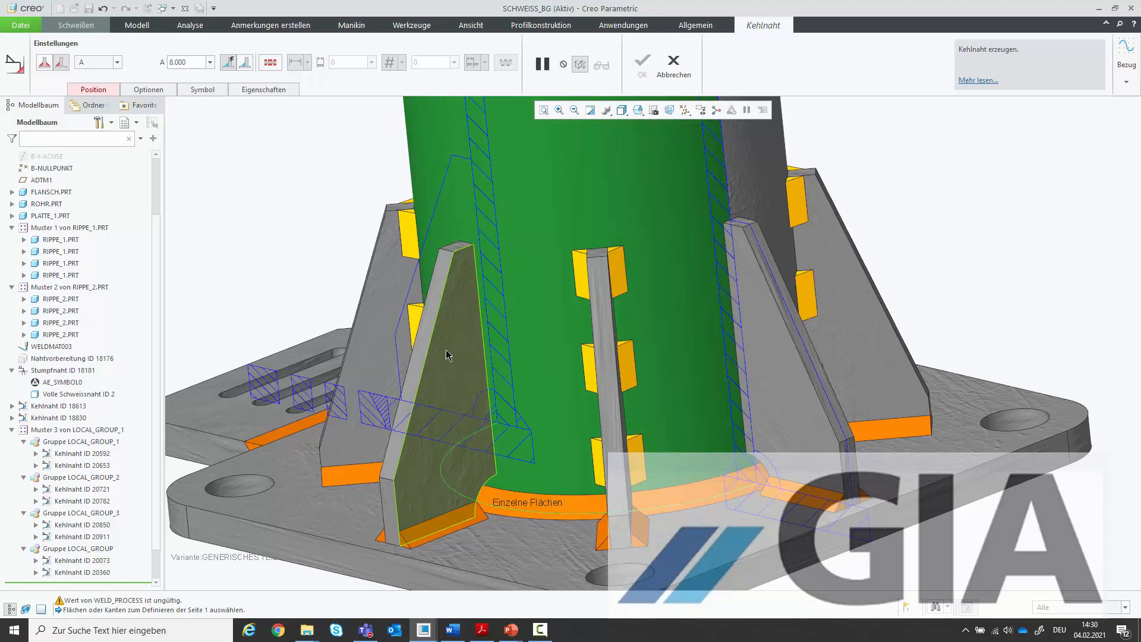
{"action": "left_click", "coordinate": [93, 89]}
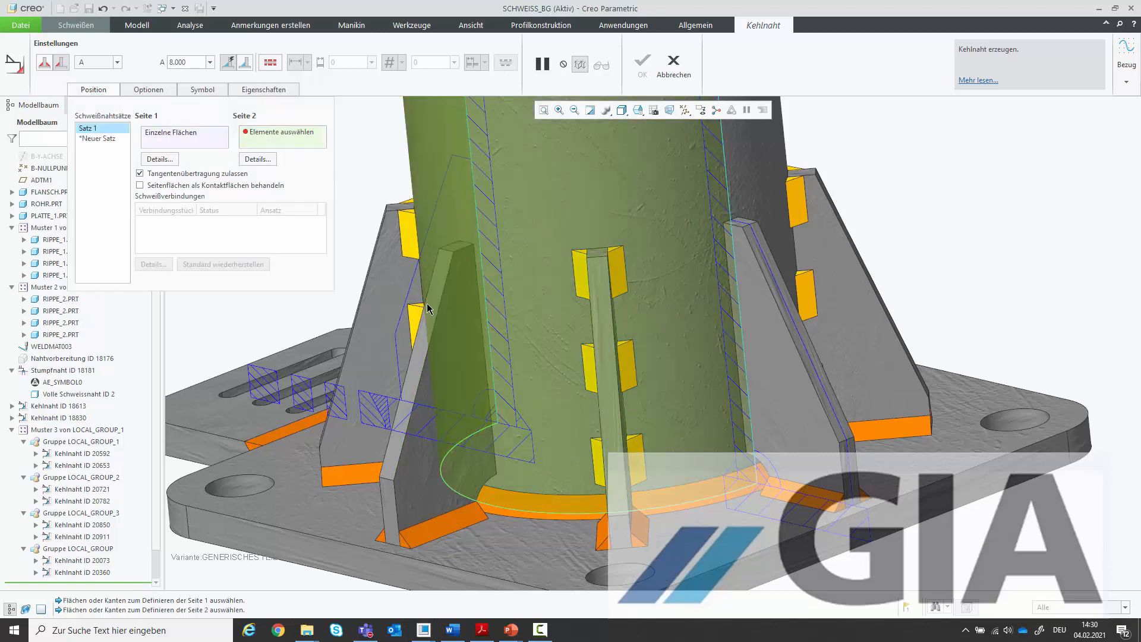
{"action": "left_click", "coordinate": [461, 345]}
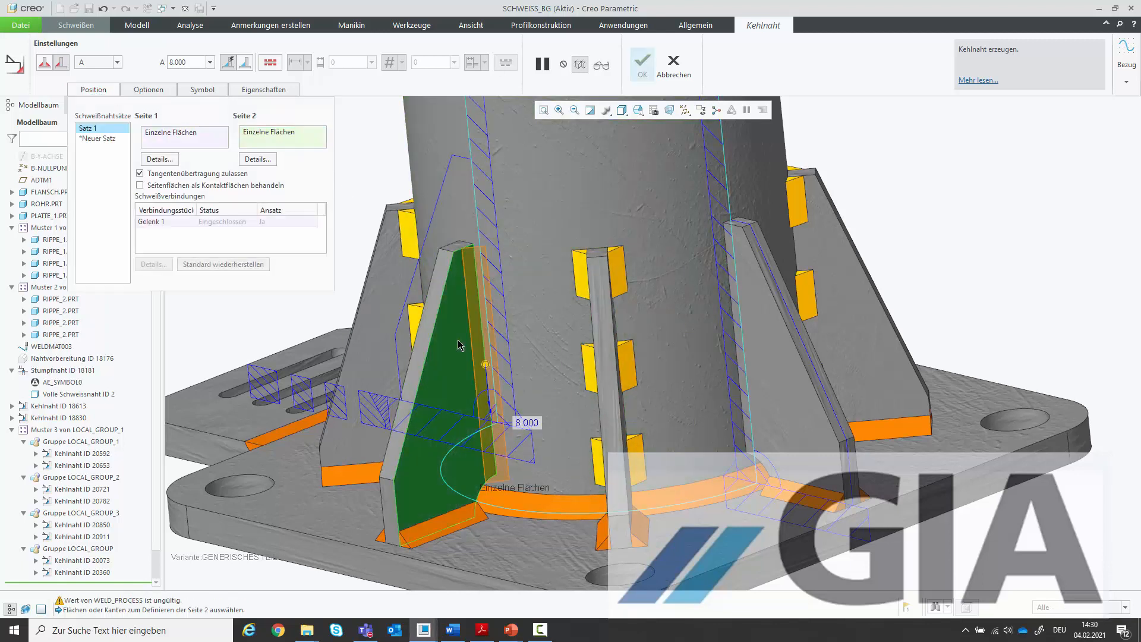
- Set the fillet weld's size A to 7 after trying 6, and use the volume weld geometry type
{"action": "double_click", "coordinate": [184, 62]}
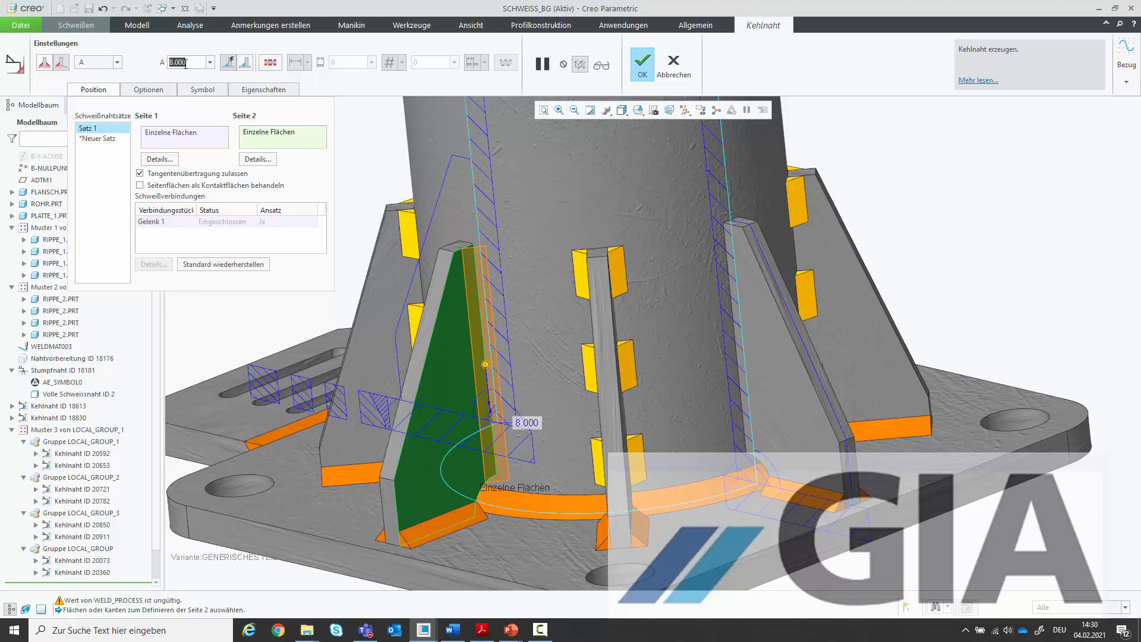
{"action": "type", "text": "6"}
{"action": "key", "text": "Return"}
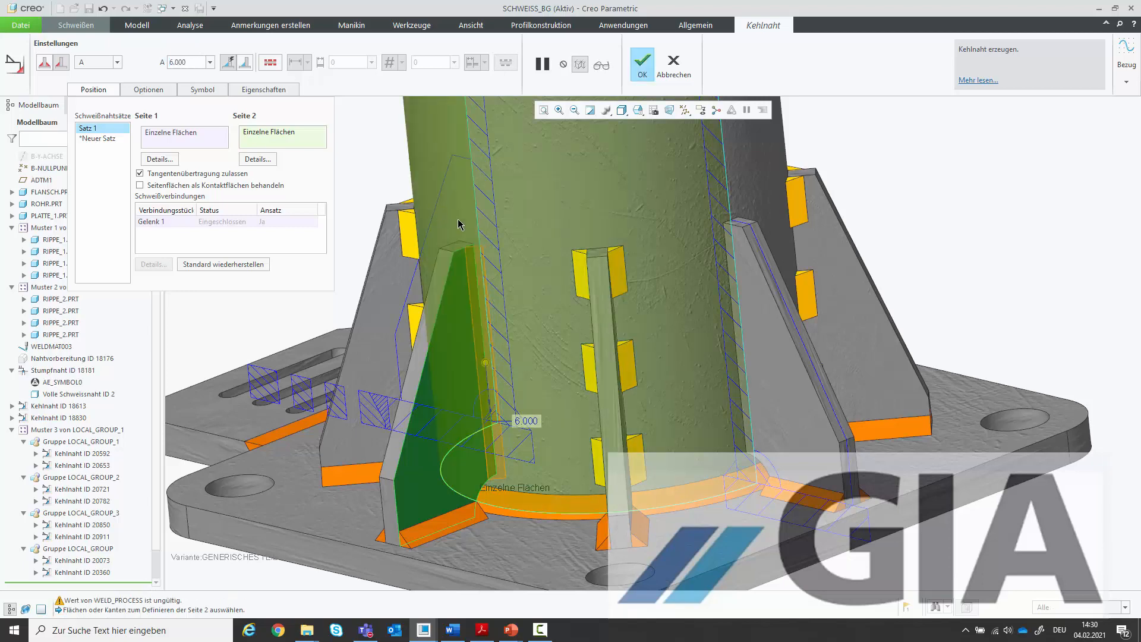
{"action": "middle_click_drag", "start_coordinate": [460, 226], "coordinate": [489, 259]}
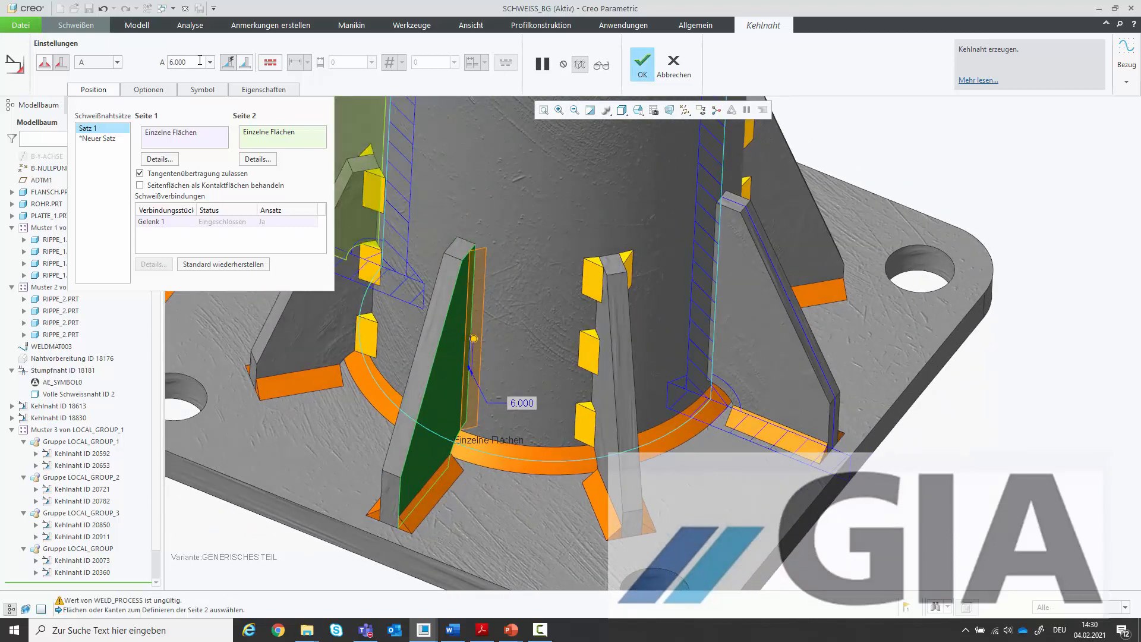
{"action": "double_click", "coordinate": [204, 62]}
{"action": "type", "text": "7"}
{"action": "key", "text": "Return"}
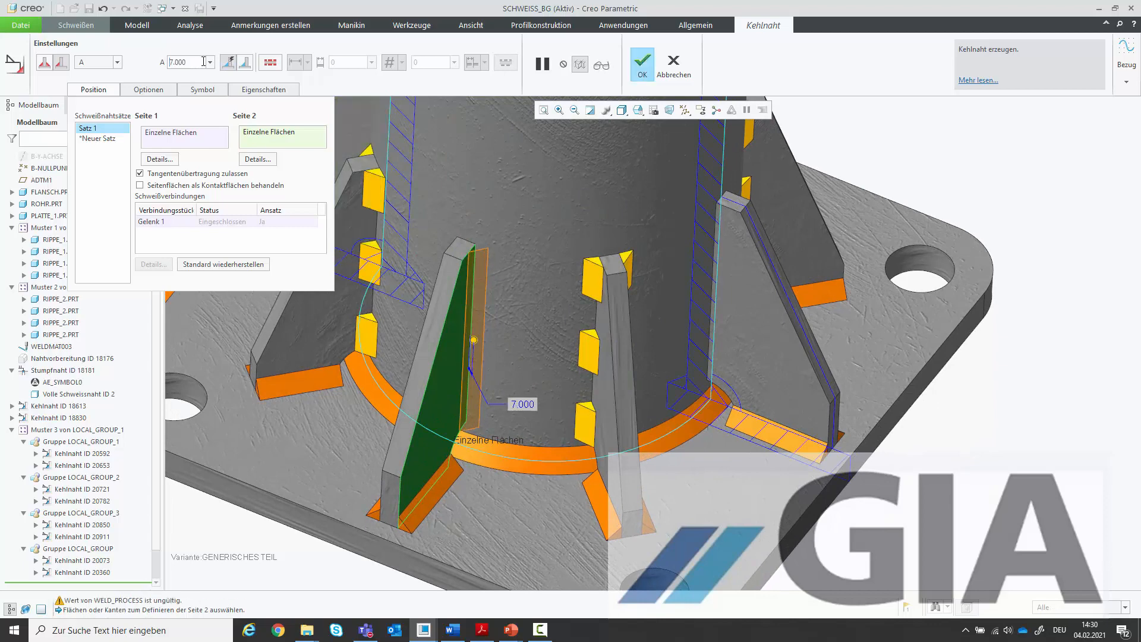
{"action": "left_click", "coordinate": [156, 90]}
{"action": "left_click", "coordinate": [241, 139]}
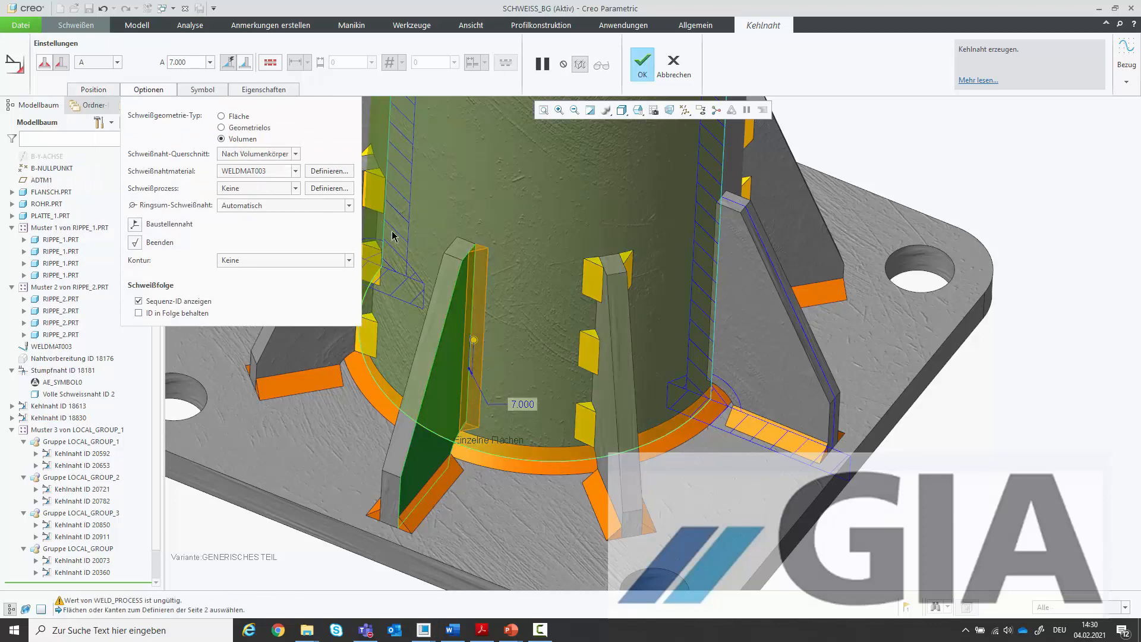
- Add the same rib's opposite side face to side 2 of the weld and complete the fillet weld
{"action": "middle_click_drag", "start_coordinate": [434, 272], "coordinate": [509, 284]}
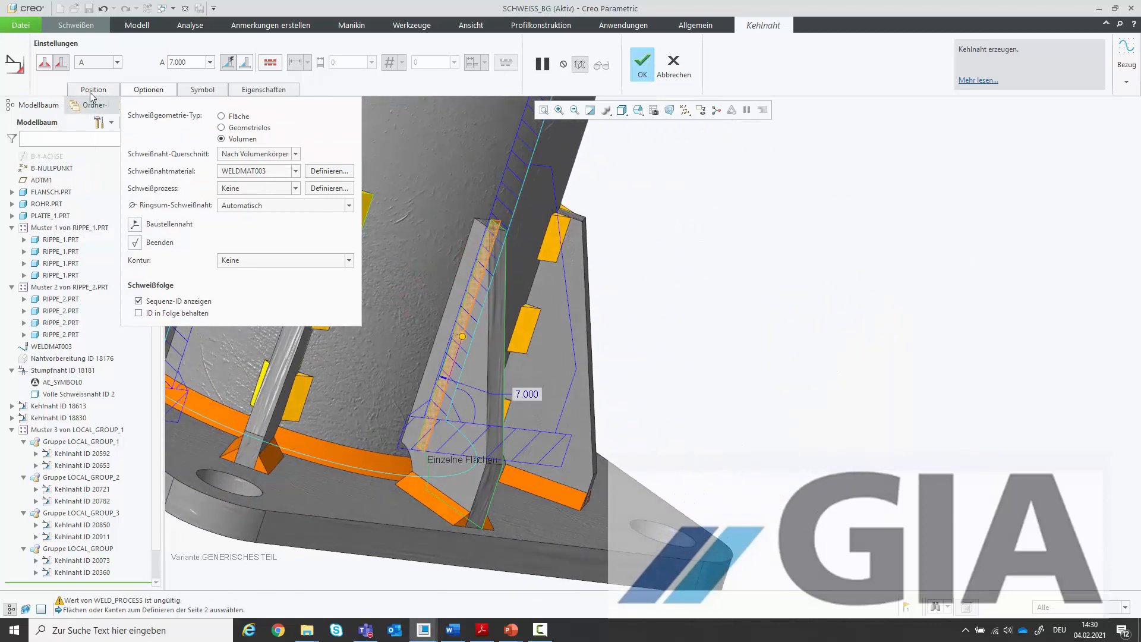
{"action": "left_click", "coordinate": [93, 91]}
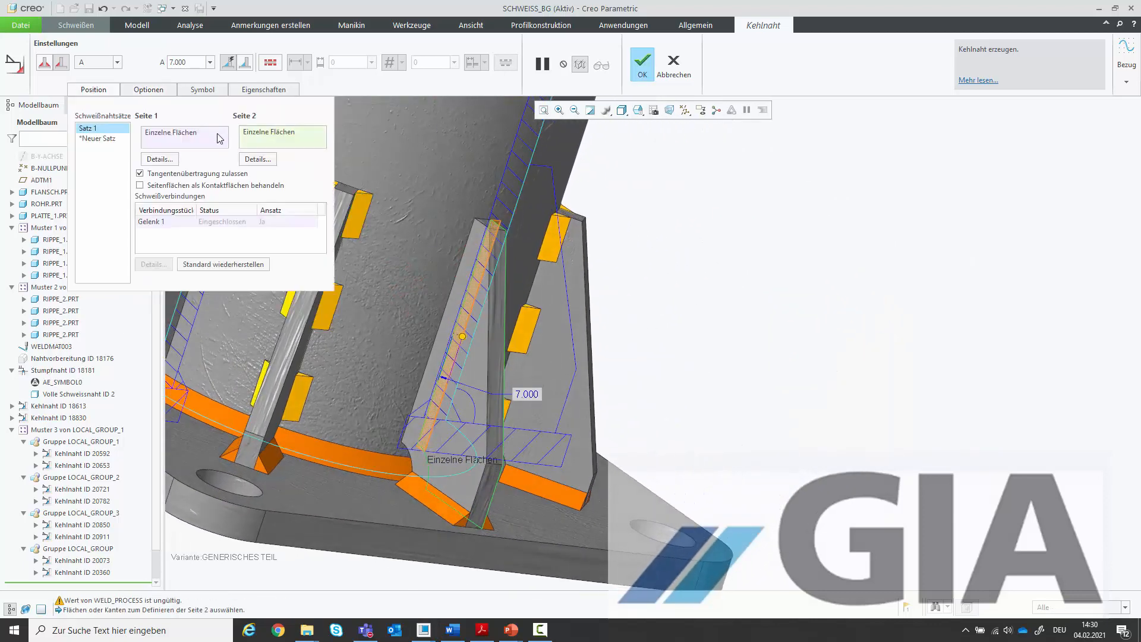
{"action": "left_click", "coordinate": [467, 299]}
{"action": "middle_click_drag", "start_coordinate": [468, 298], "coordinate": [389, 285]}
{"action": "left_click", "coordinate": [383, 283], "text": "ctrl"}
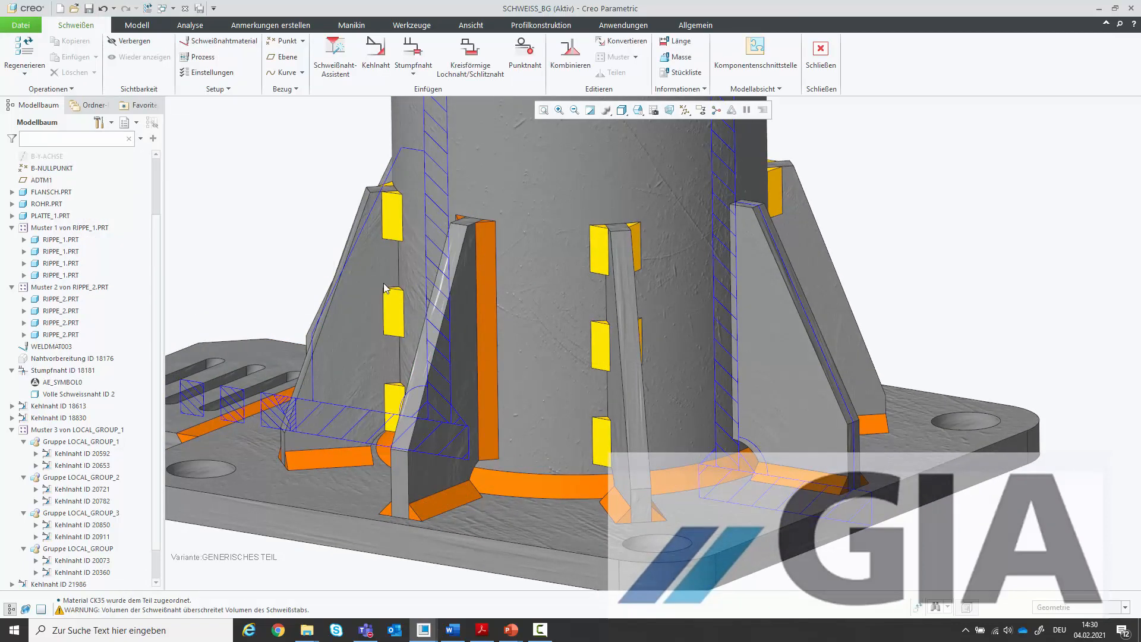
- Pattern the new continuous fillet weld around the tube by reference to the existing rib pattern
{"action": "scroll", "coordinate": [327, 258], "scroll_direction": "up", "scroll_amount": 1}
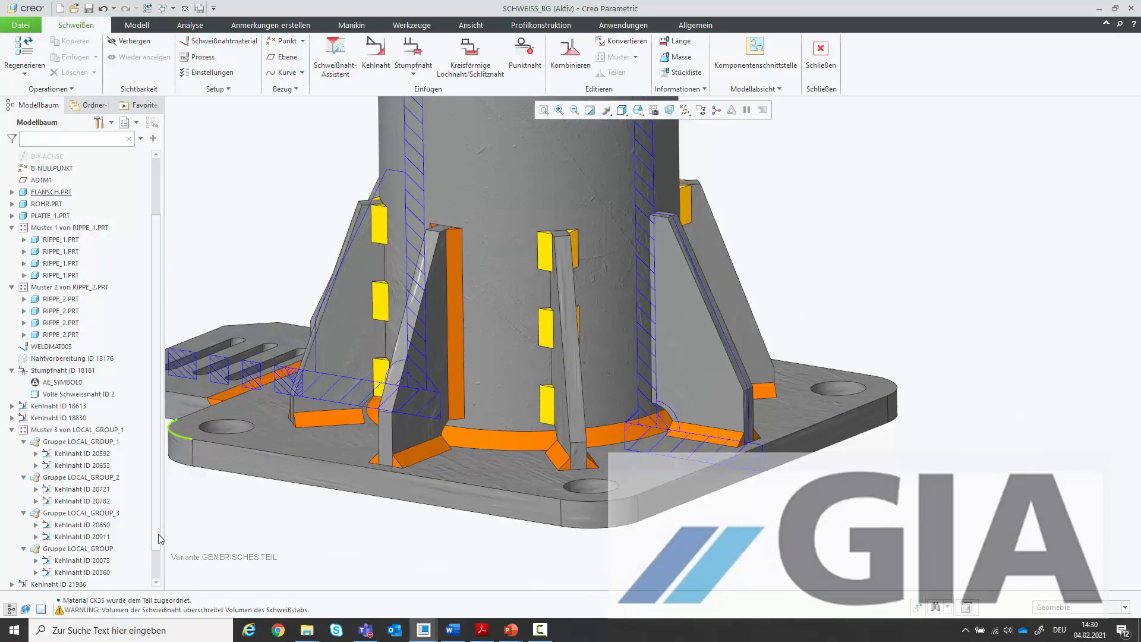
{"action": "scroll", "coordinate": [149, 545], "scroll_direction": "down", "scroll_amount": 3}
{"action": "left_click", "coordinate": [67, 552]}
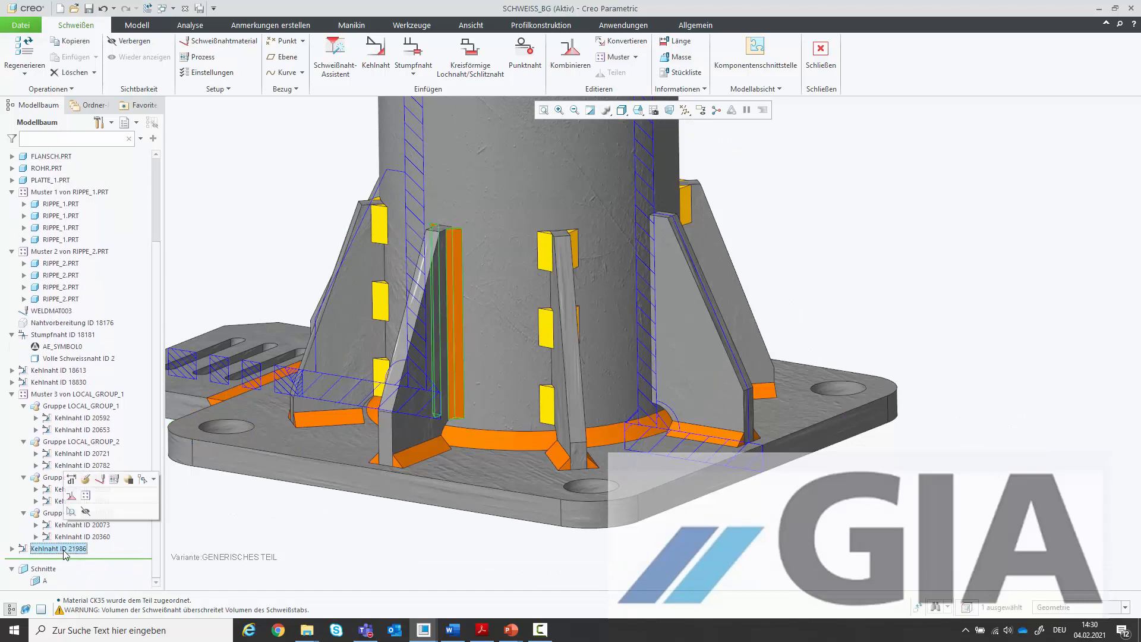
{"action": "left_click", "coordinate": [89, 498]}
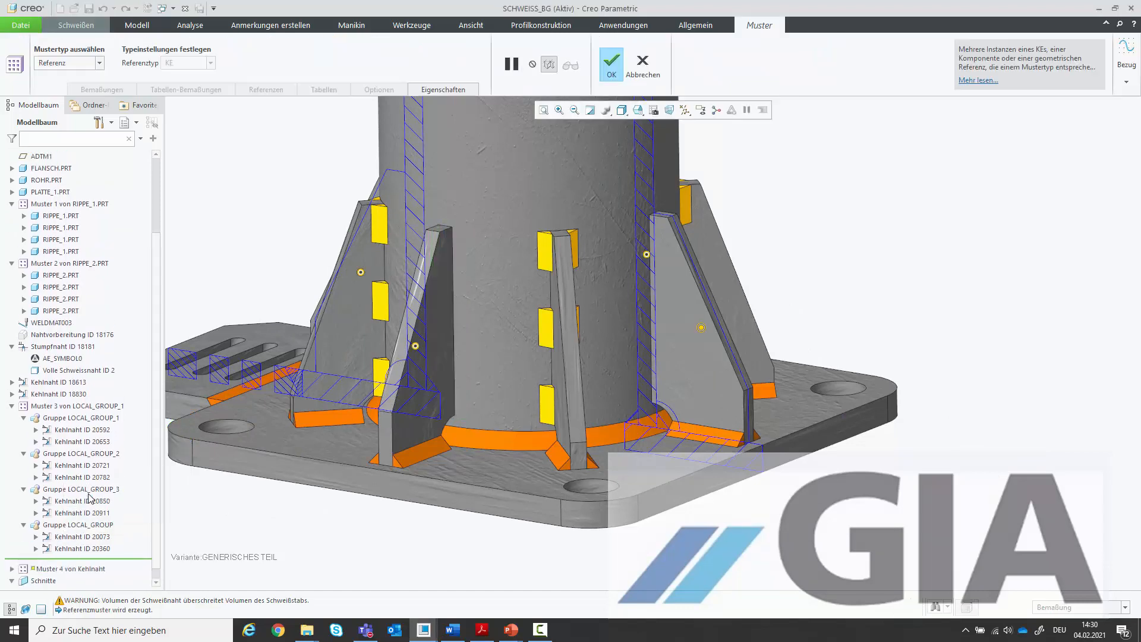
{"action": "middle_click", "coordinate": [337, 354]}
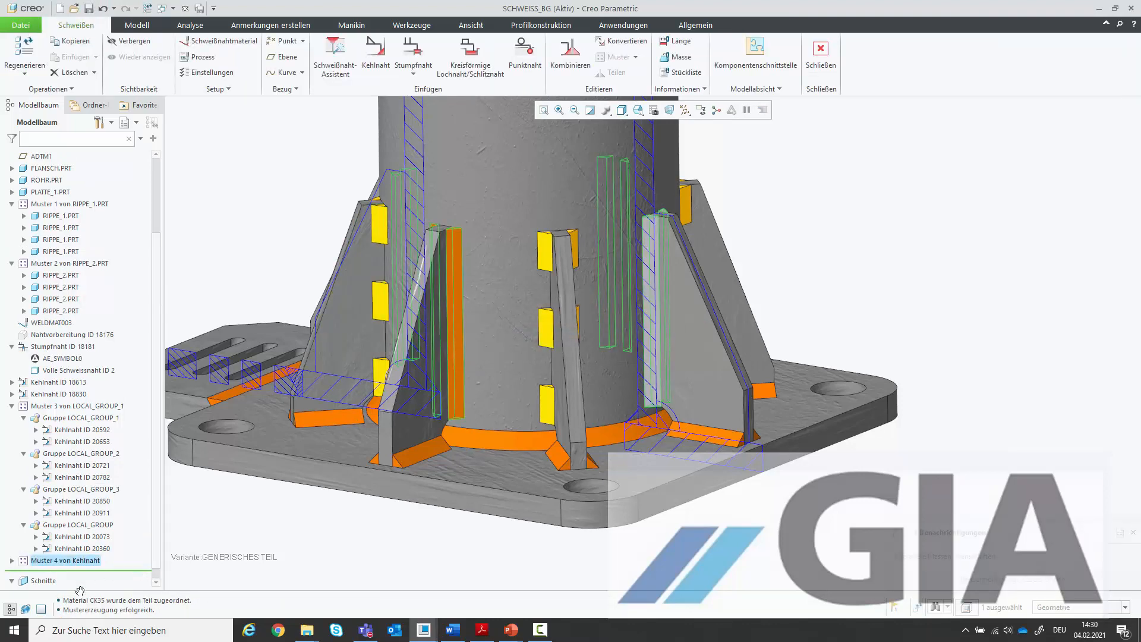
- Assign the red appearance to all four fillet welds of the continuous weld pattern
{"action": "left_click", "coordinate": [13, 562]}
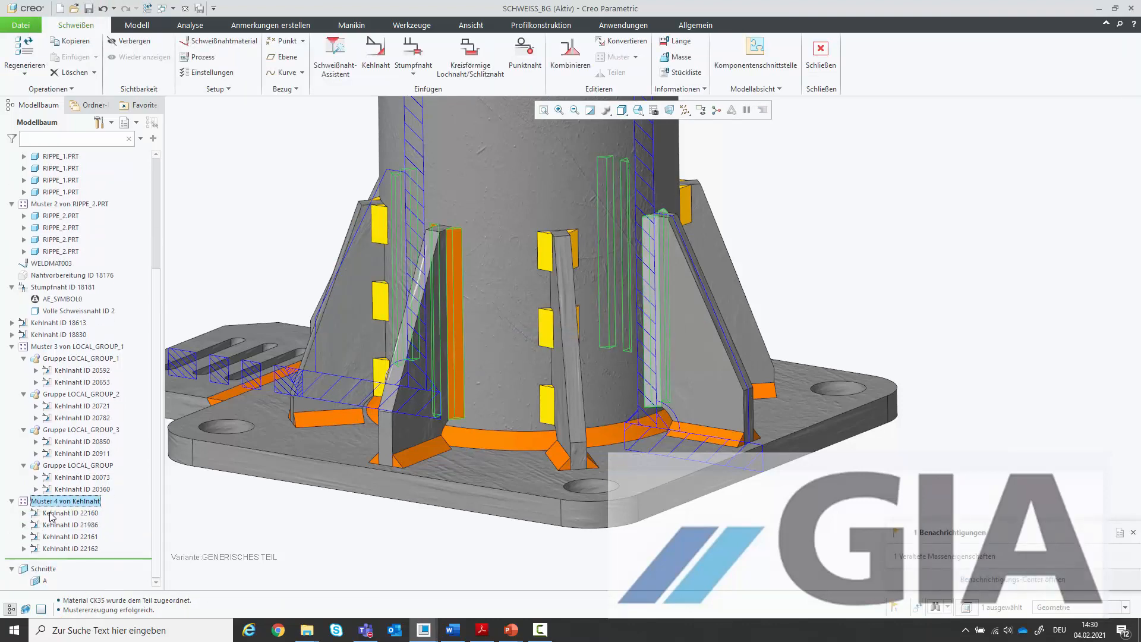
{"action": "left_click", "coordinate": [55, 514]}
{"action": "left_click", "coordinate": [64, 548]}
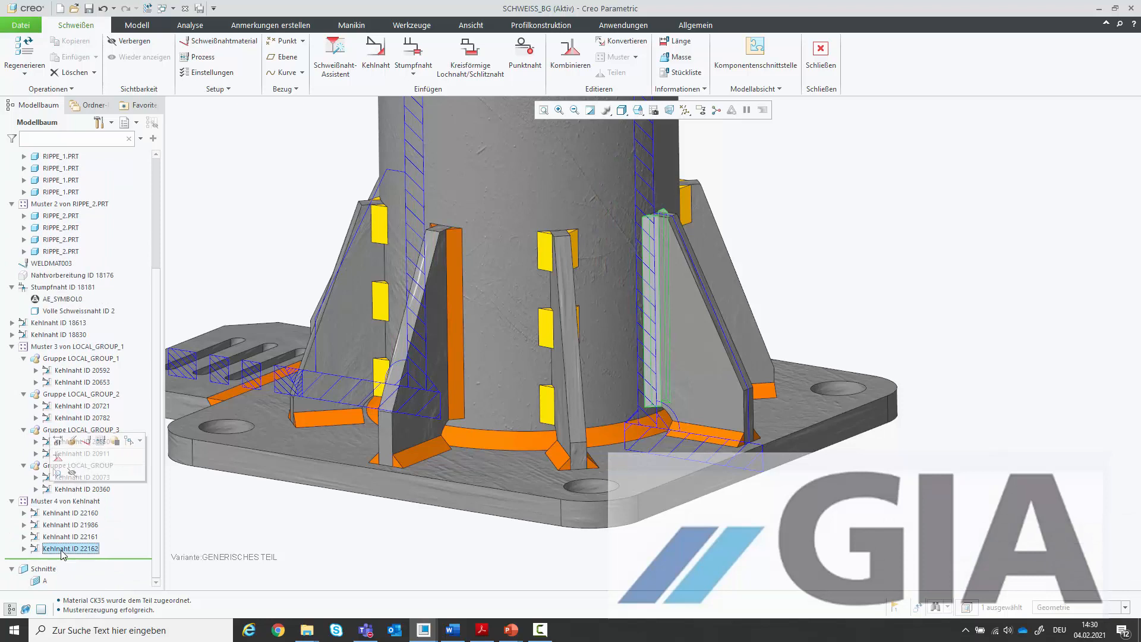
{"action": "left_click", "coordinate": [51, 515], "text": "shift"}
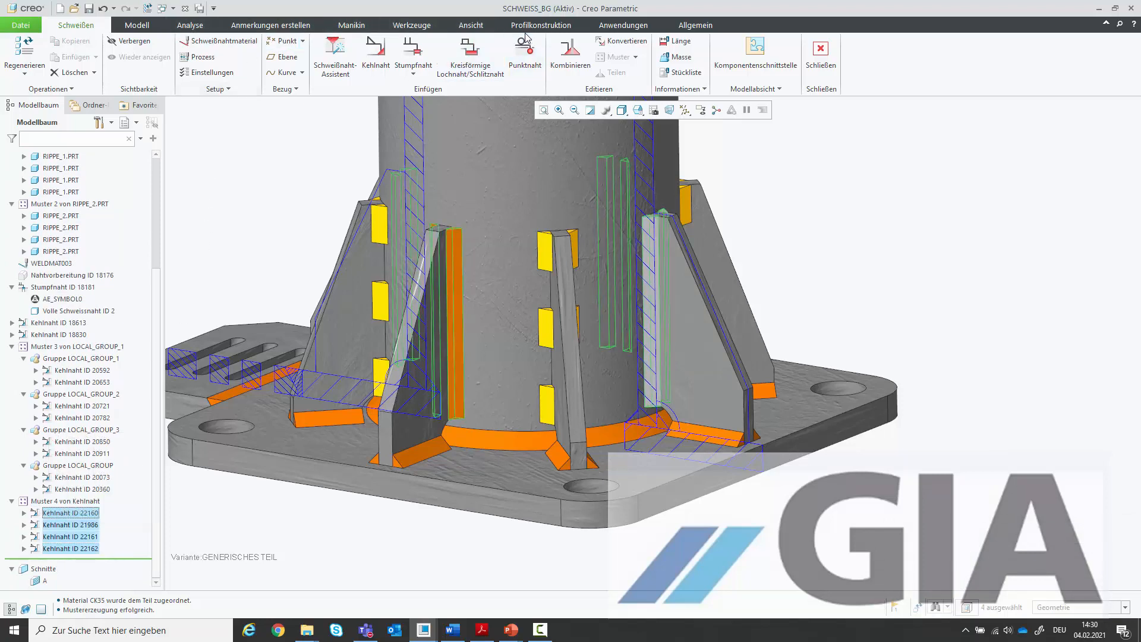
{"action": "left_click", "coordinate": [471, 25]}
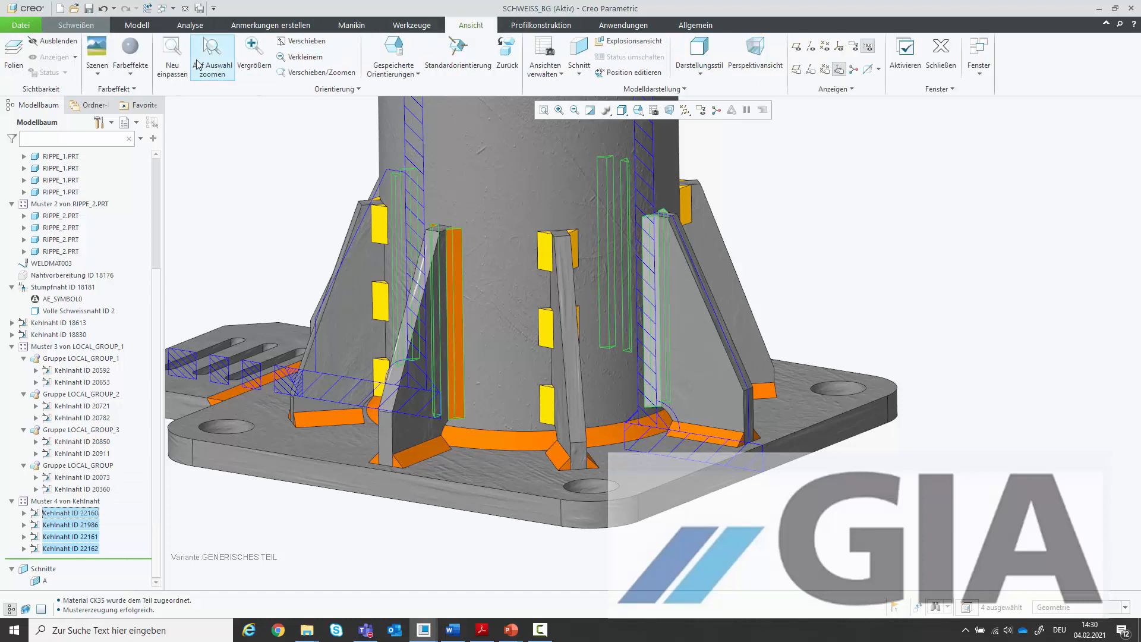
{"action": "left_click", "coordinate": [130, 65]}
{"action": "left_click", "coordinate": [153, 139]}
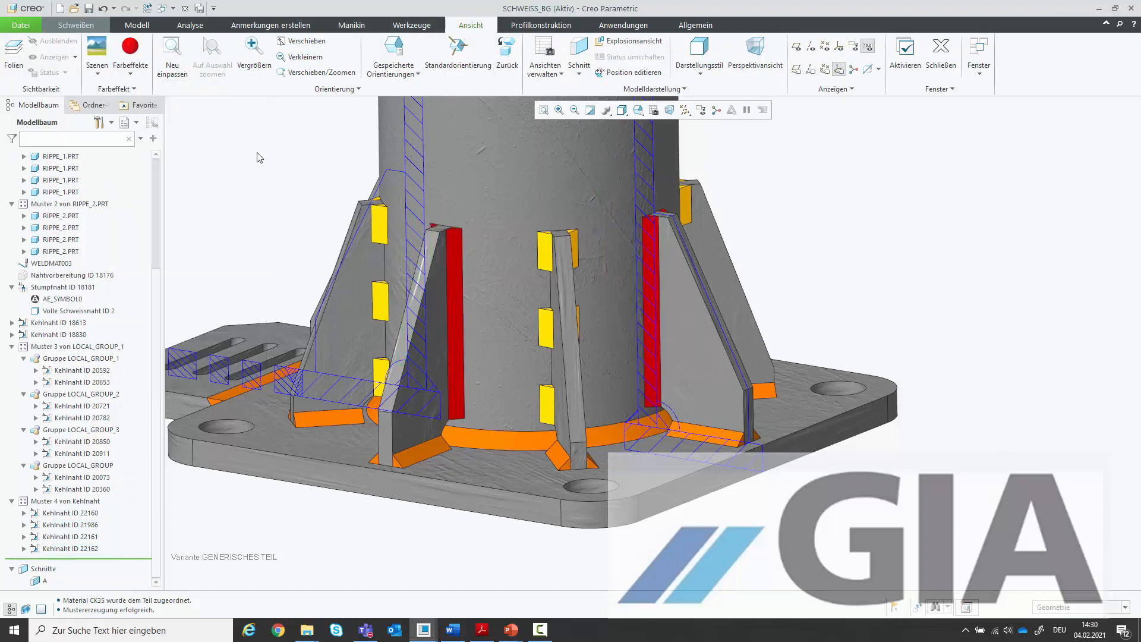
{"action": "scroll", "coordinate": [271, 272], "scroll_direction": "up", "scroll_amount": 5}
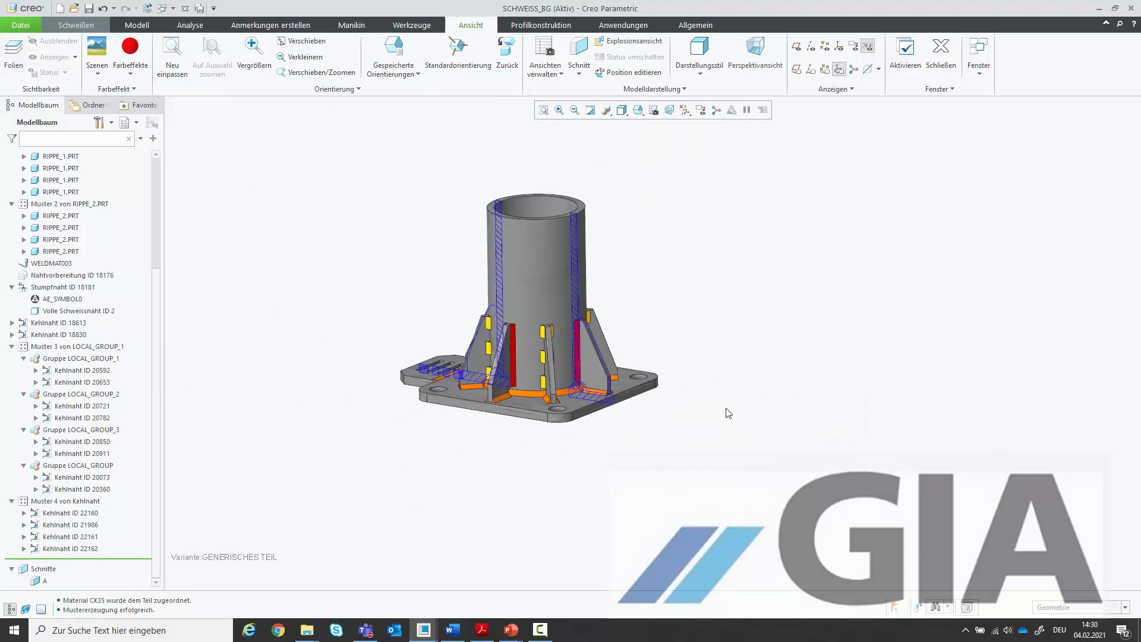
{"action": "scroll", "coordinate": [492, 327], "scroll_direction": "down", "scroll_amount": 2}
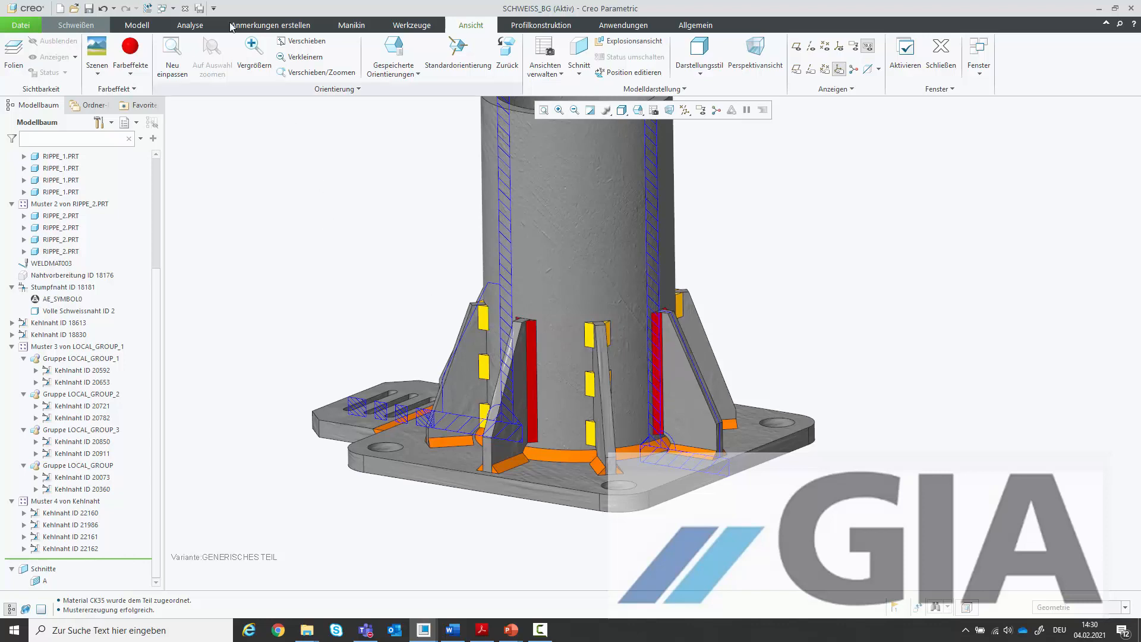
- Query the length information for all welds of the SCHWEISS_BG assembly, then close the report
{"action": "left_click", "coordinate": [76, 25]}
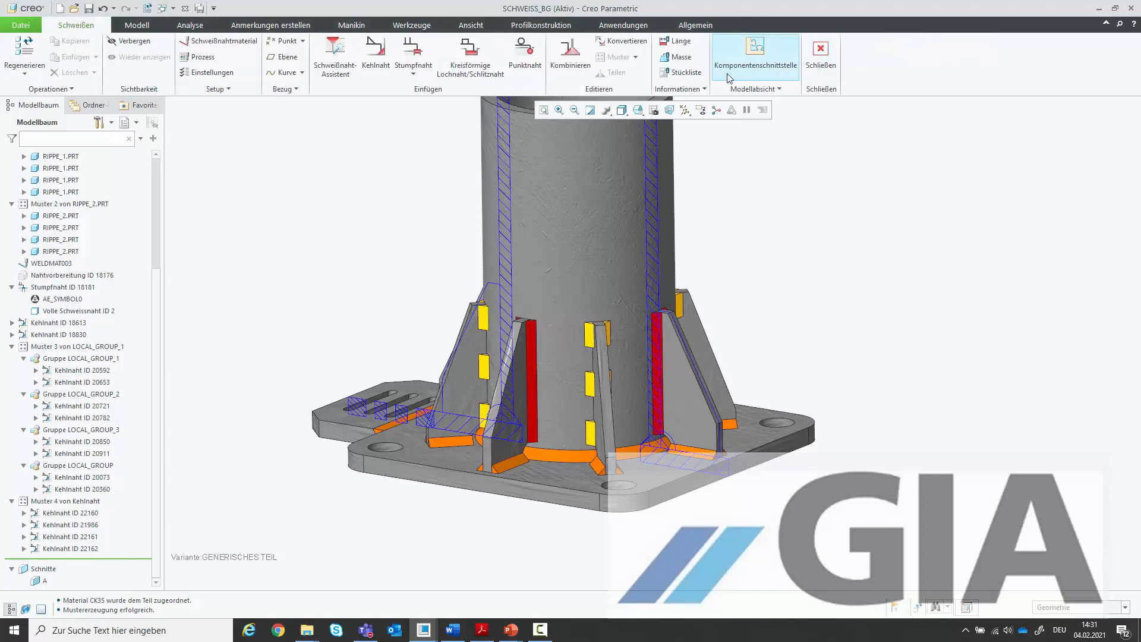
{"action": "left_click", "coordinate": [677, 40]}
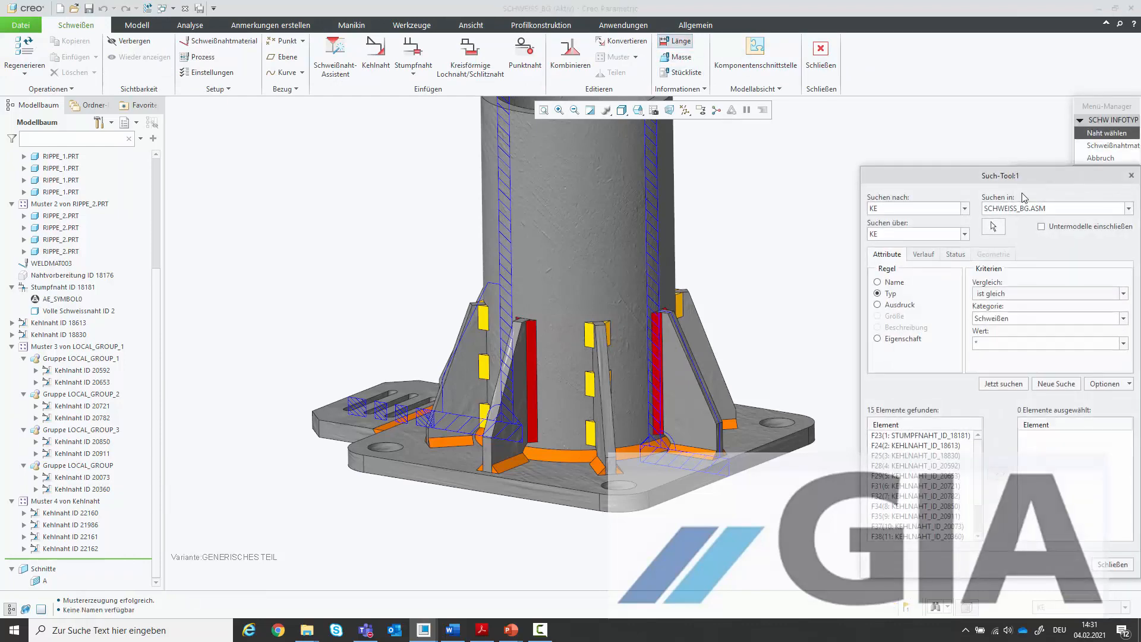
{"action": "left_click", "coordinate": [913, 438]}
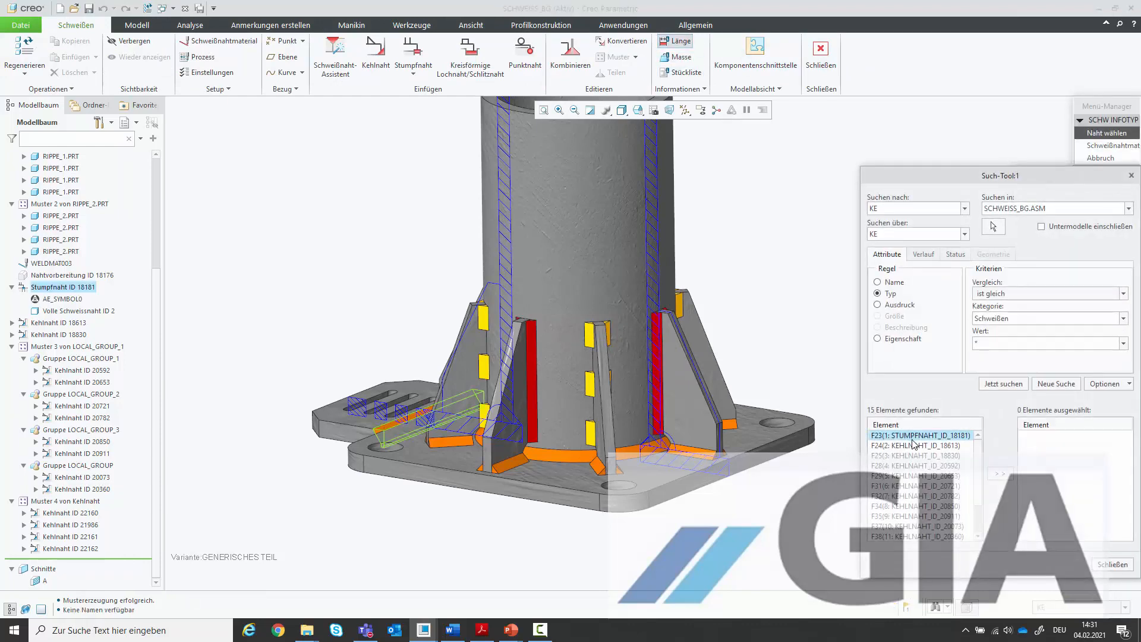
{"action": "key", "text": "ctrl+a"}
{"action": "left_click", "coordinate": [1001, 474]}
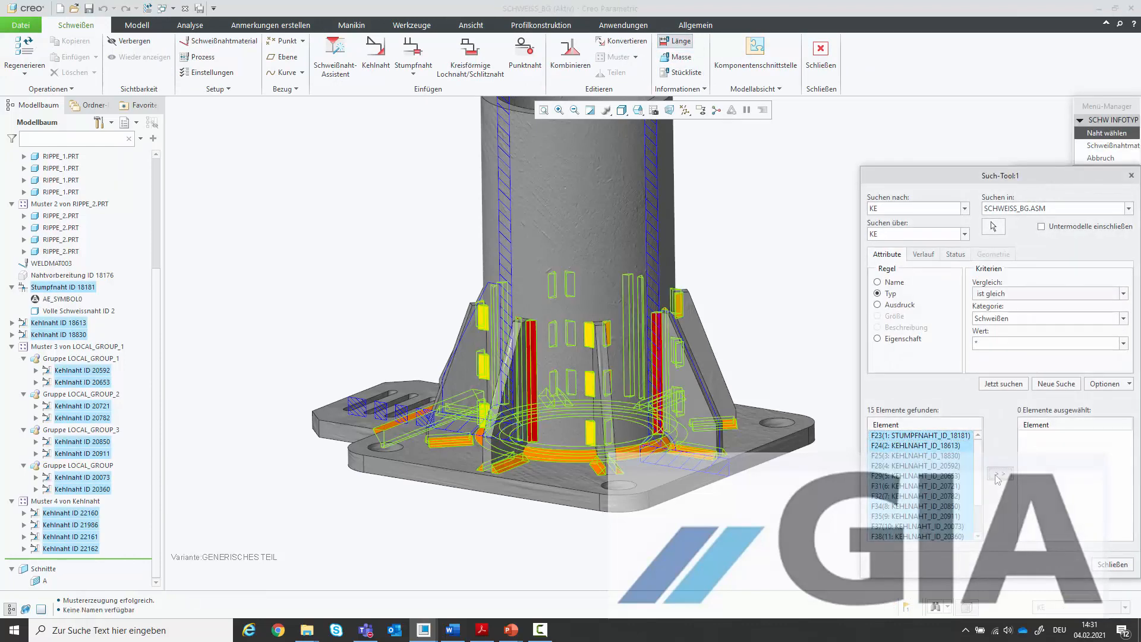
{"action": "left_click", "coordinate": [1109, 566]}
{"action": "left_click", "coordinate": [1046, 203]}
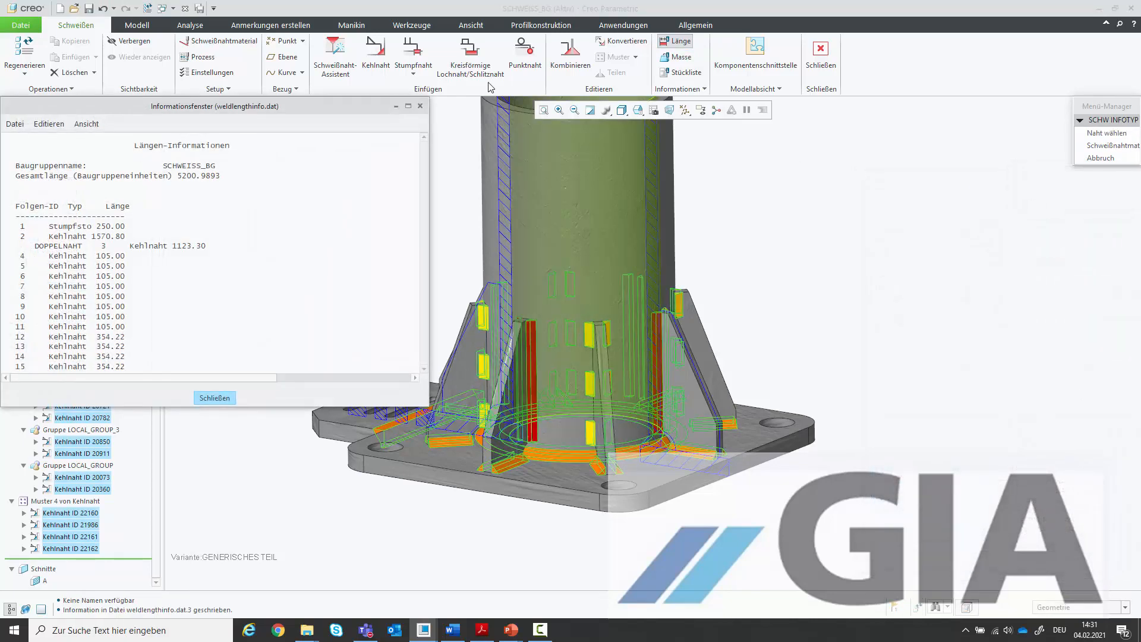
{"action": "left_click", "coordinate": [422, 107]}
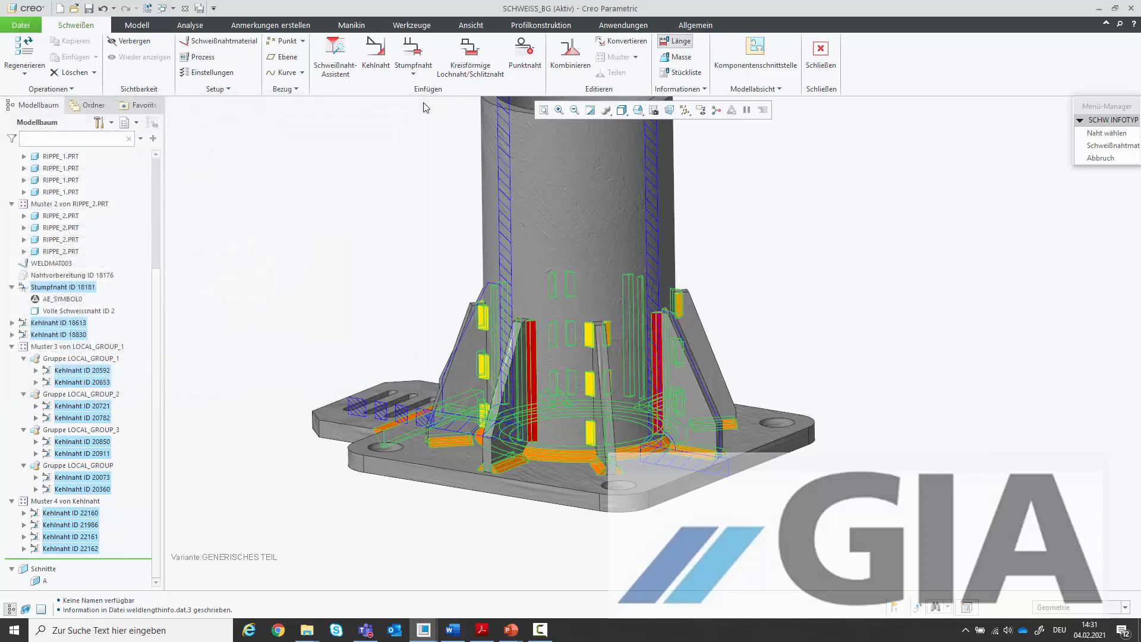
- Generate the weld bill of materials report, read it through to the weld material summary, and close it
{"action": "left_click", "coordinate": [683, 72]}
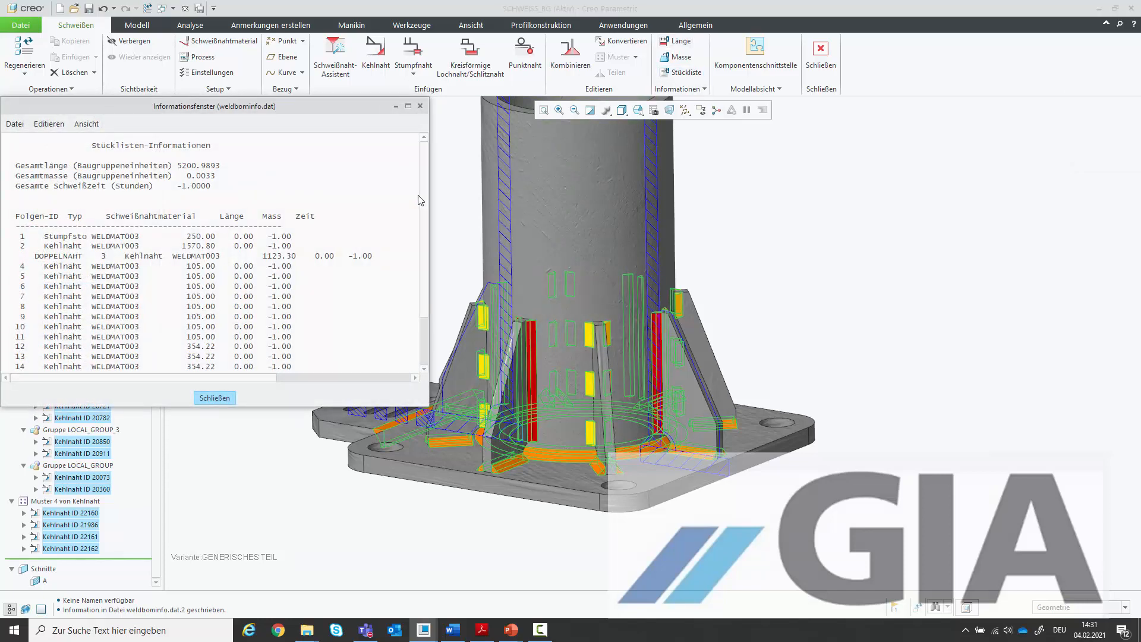
{"action": "left_click_drag", "start_coordinate": [421, 200], "coordinate": [428, 250]}
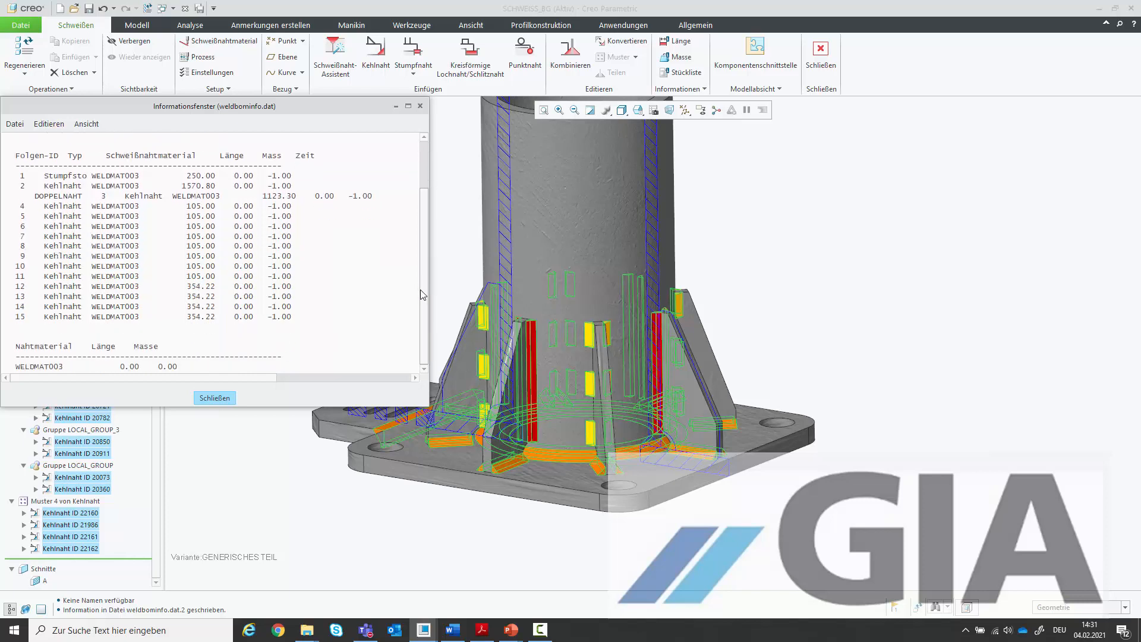
{"action": "scroll", "coordinate": [419, 290], "scroll_direction": "up", "scroll_amount": 2}
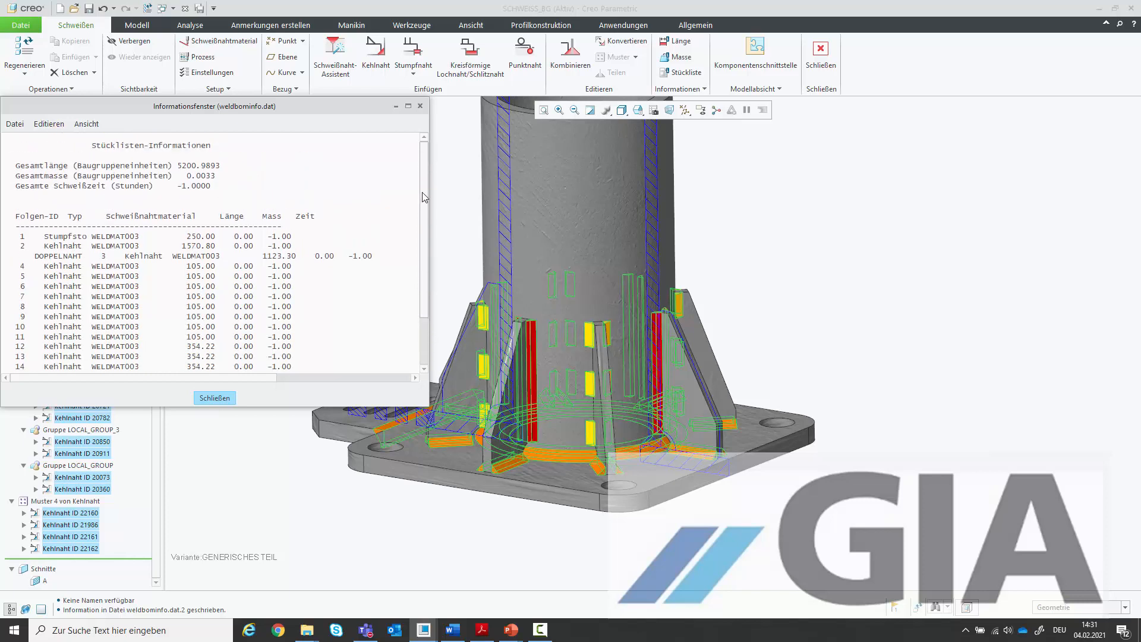
{"action": "left_click", "coordinate": [420, 106]}
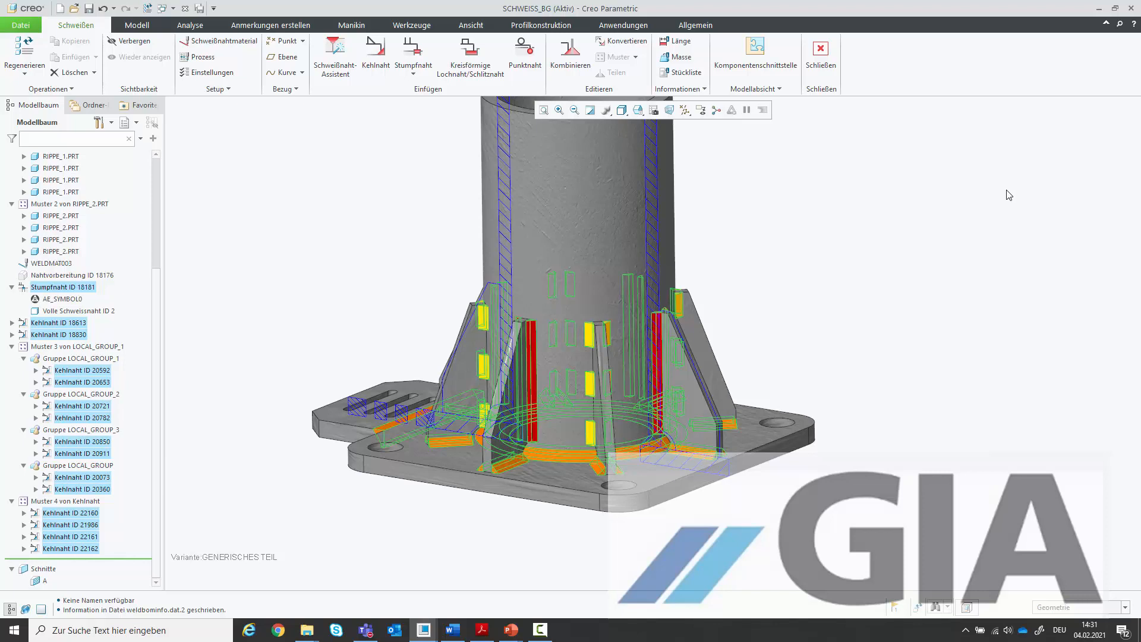
- Collapse the local group pattern, both rib patterns, the butt weld and the fillet weld pattern in the model tree
{"action": "left_click", "coordinate": [12, 347]}
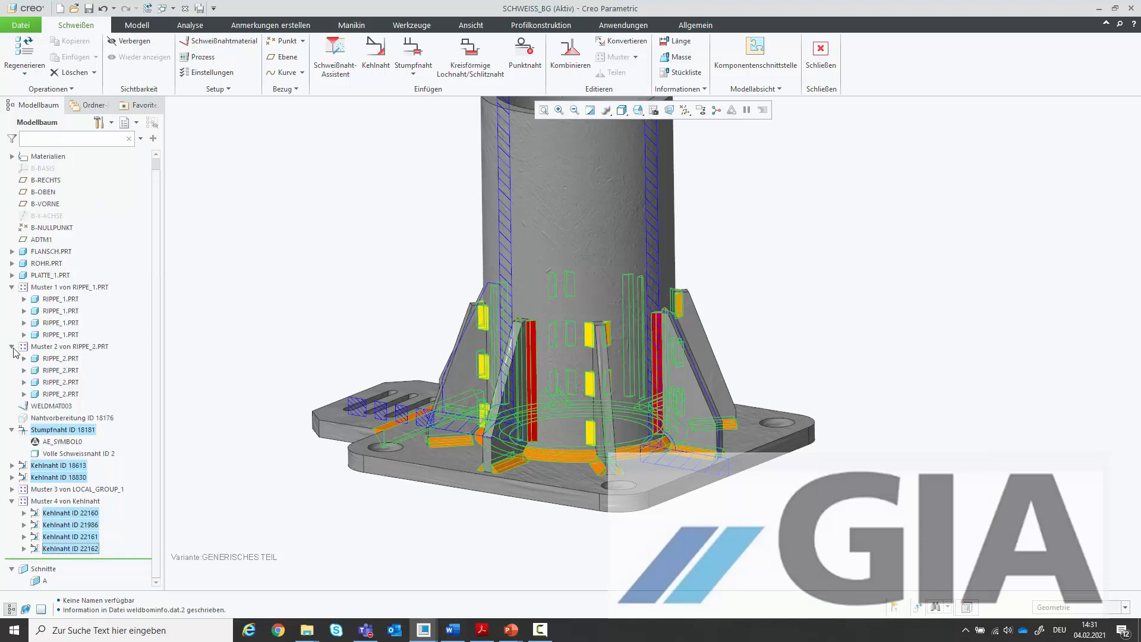
{"action": "left_click", "coordinate": [12, 288]}
{"action": "left_click", "coordinate": [12, 310]}
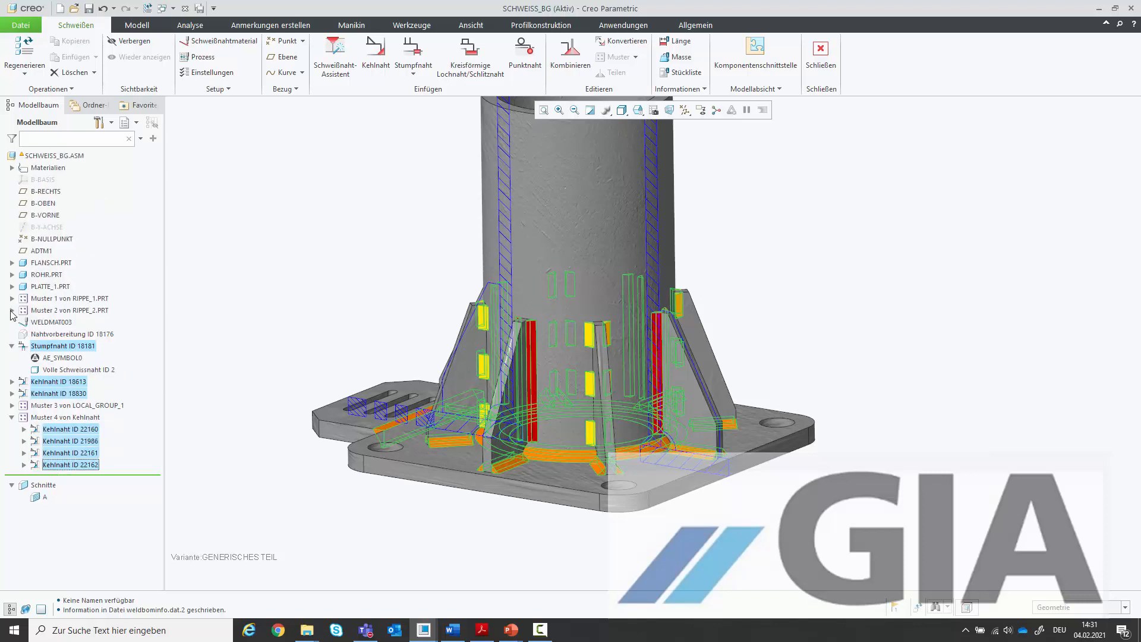
{"action": "left_click", "coordinate": [12, 347]}
{"action": "left_click", "coordinate": [12, 394]}
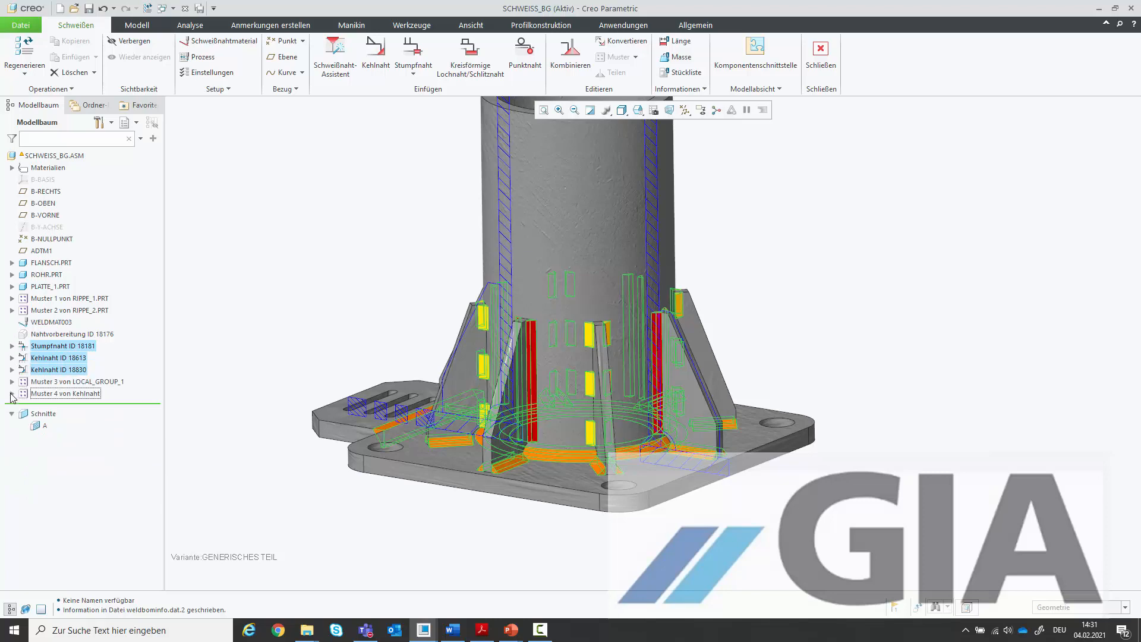
- Clear the weld selection and repaint the view to remove the leftover highlighting, inspecting the coloured welds around the tube
{"action": "scroll", "coordinate": [364, 362], "scroll_direction": "down", "scroll_amount": 2}
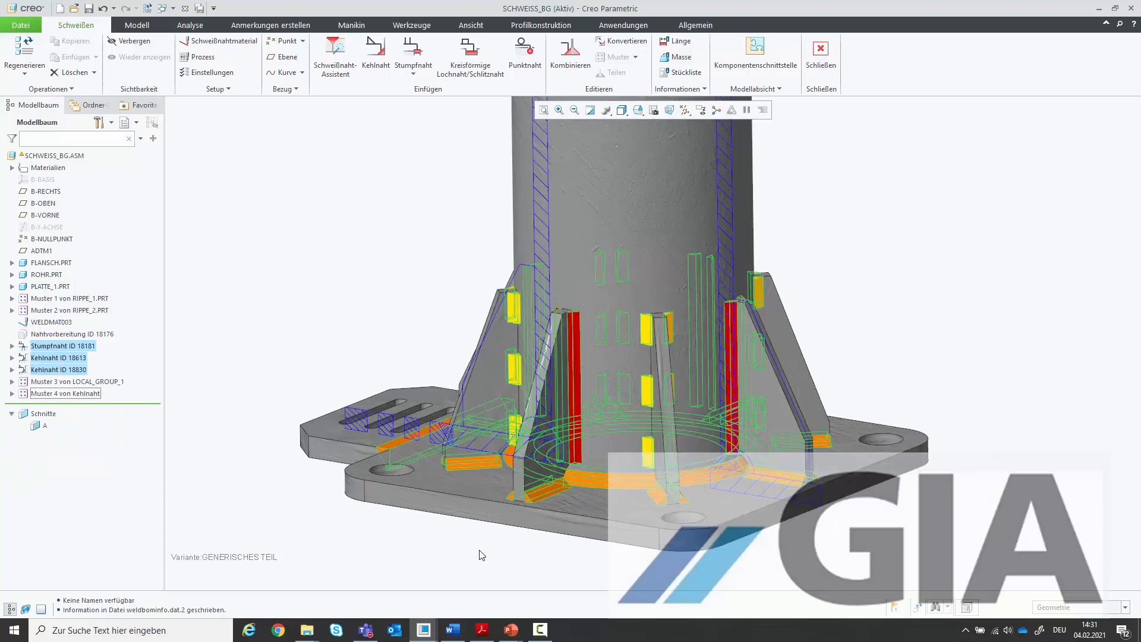
{"action": "middle_click_drag", "start_coordinate": [562, 541], "coordinate": [588, 525]}
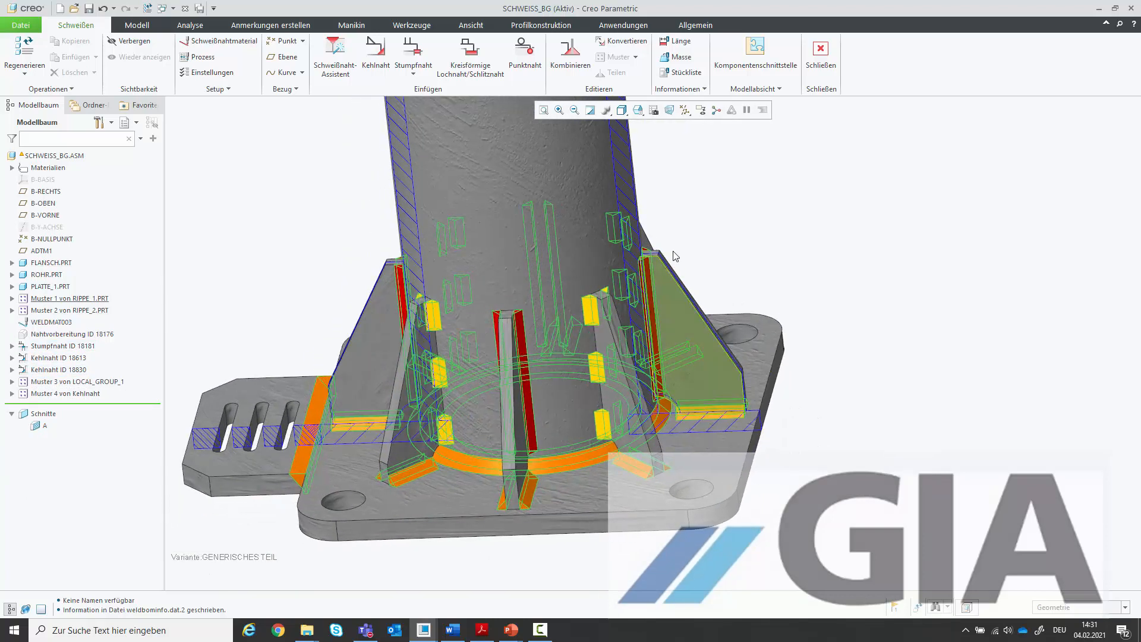
{"action": "left_click", "coordinate": [590, 111]}
{"action": "mouse_move", "coordinate": [592, 301]}
{"action": "middle_mouse_down"}
{"action": "mouse_move", "coordinate": [685, 295]}
{"action": "mouse_move", "coordinate": [754, 308]}
{"action": "mouse_move", "coordinate": [670, 298]}
{"action": "mouse_move", "coordinate": [595, 313]}
{"action": "middle_mouse_up"}
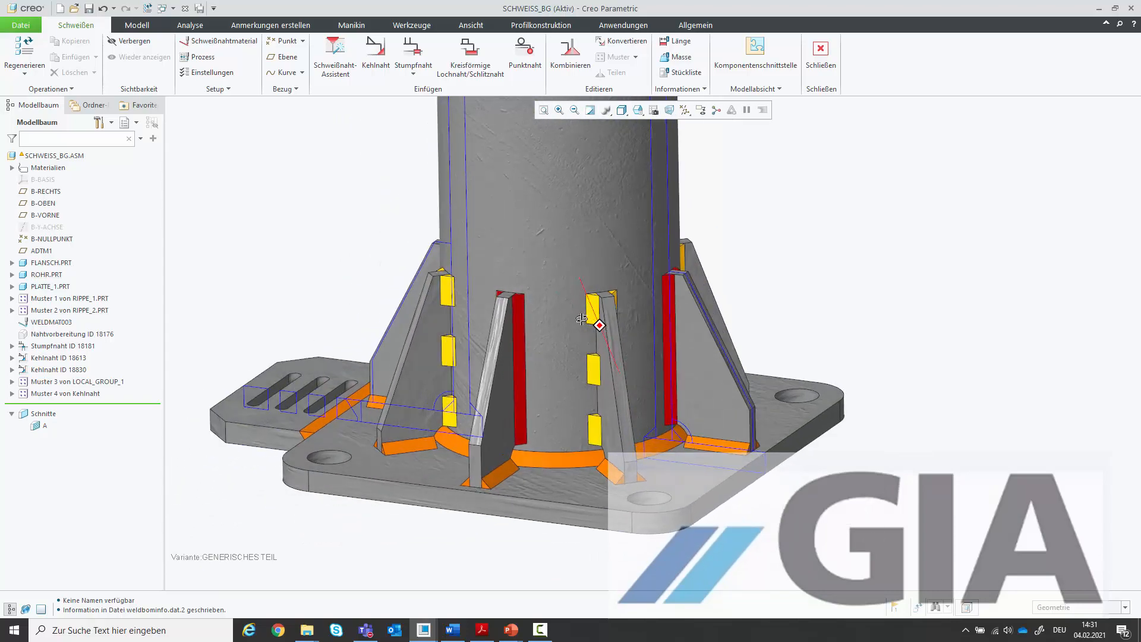
- Switch to the SCHWEISS_BG drawing window and examine the weld cross-sections at the base plate in section view A-A
{"action": "left_click", "coordinate": [424, 630]}
{"action": "left_click", "coordinate": [416, 605]}
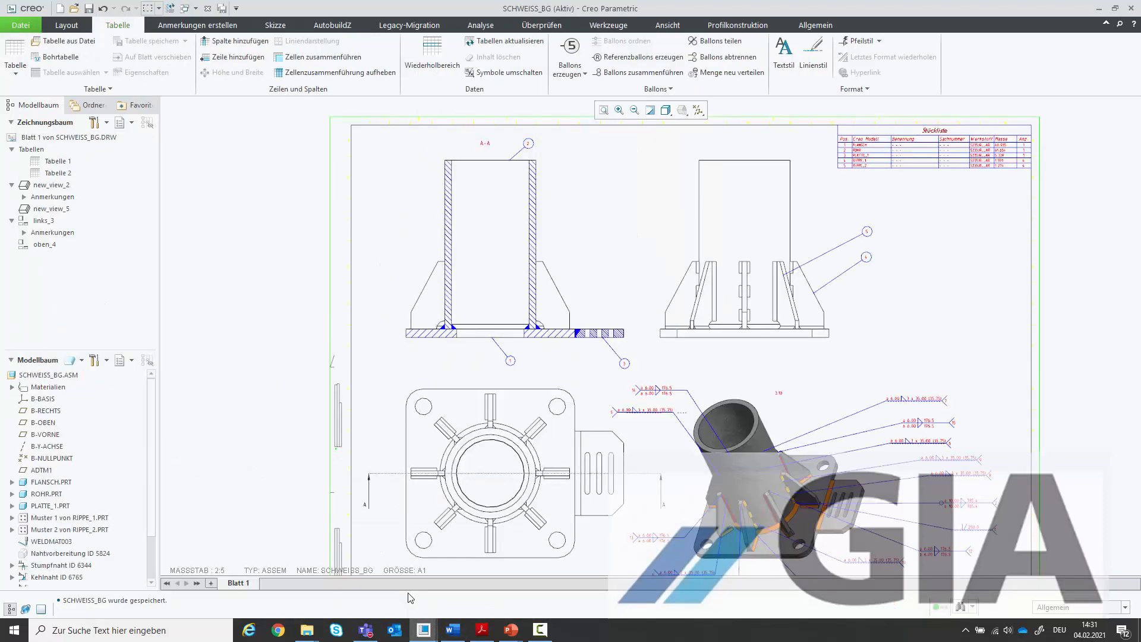
{"action": "scroll", "coordinate": [695, 236], "scroll_direction": "up", "scroll_amount": 1}
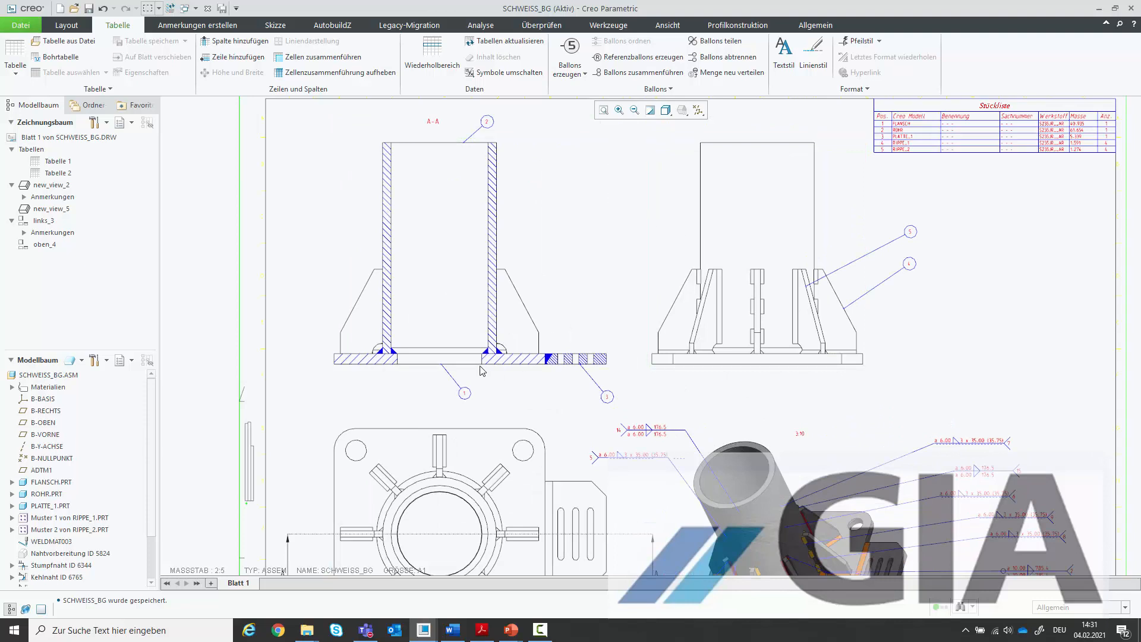
{"action": "scroll", "coordinate": [488, 351], "scroll_direction": "up", "scroll_amount": 3}
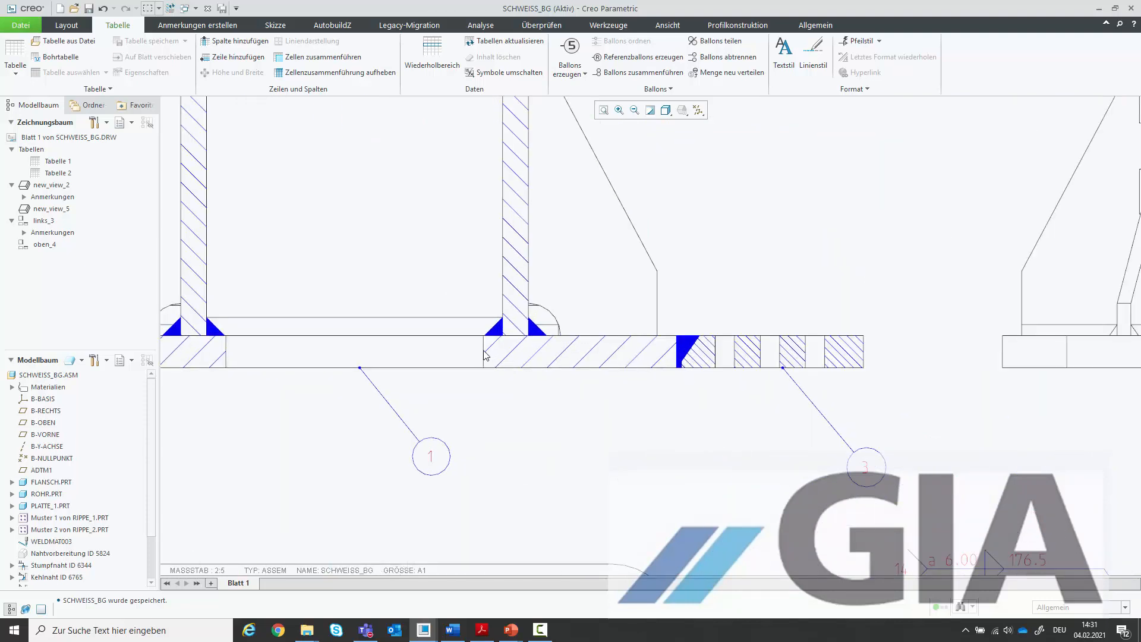
{"action": "scroll", "coordinate": [433, 323], "scroll_direction": "up", "scroll_amount": 5}
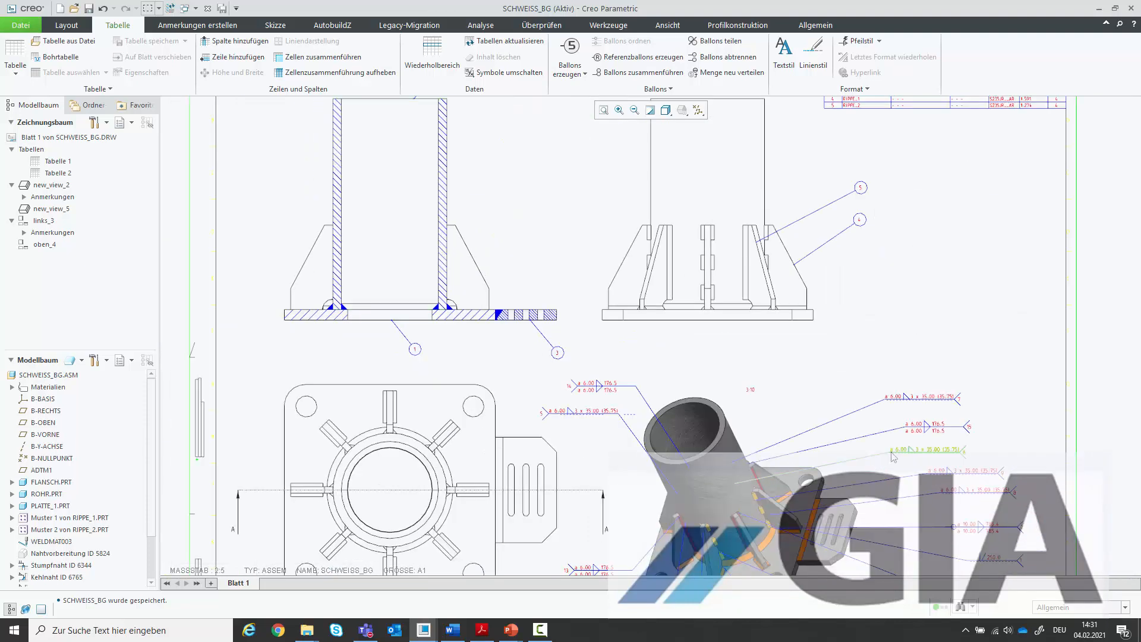
- Examine the weld symbols attached to the rib, tube and plate welds in the drawing's shaded 3D view
{"action": "scroll", "coordinate": [893, 456], "scroll_direction": "down", "scroll_amount": 3}
{"action": "left_click", "coordinate": [942, 478]}
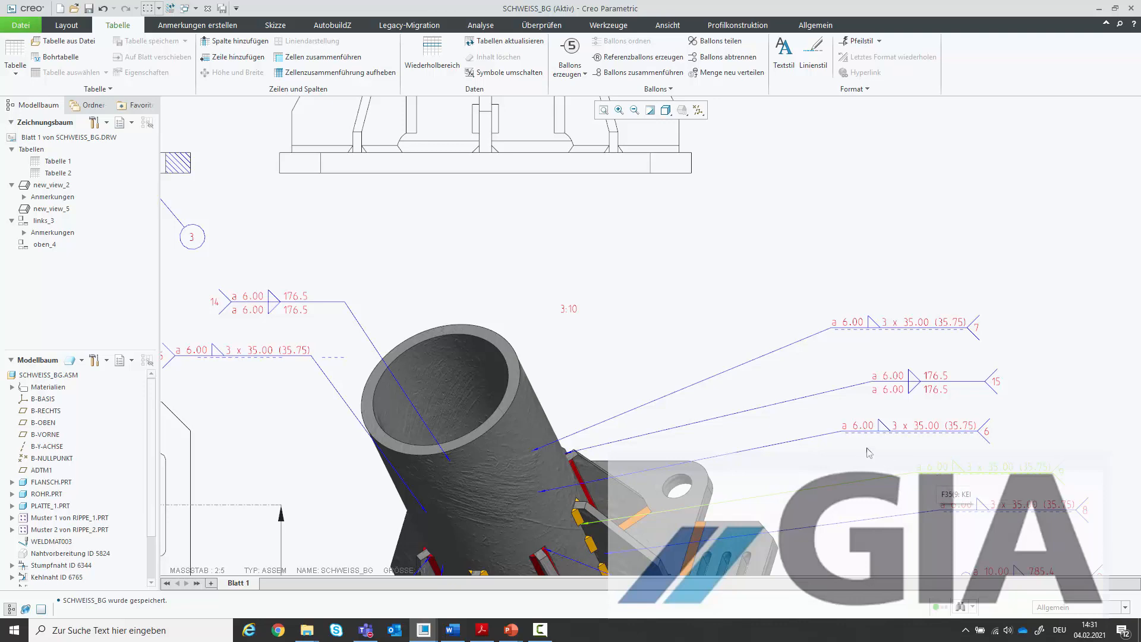
{"action": "scroll", "coordinate": [926, 424], "scroll_direction": "up", "scroll_amount": 5}
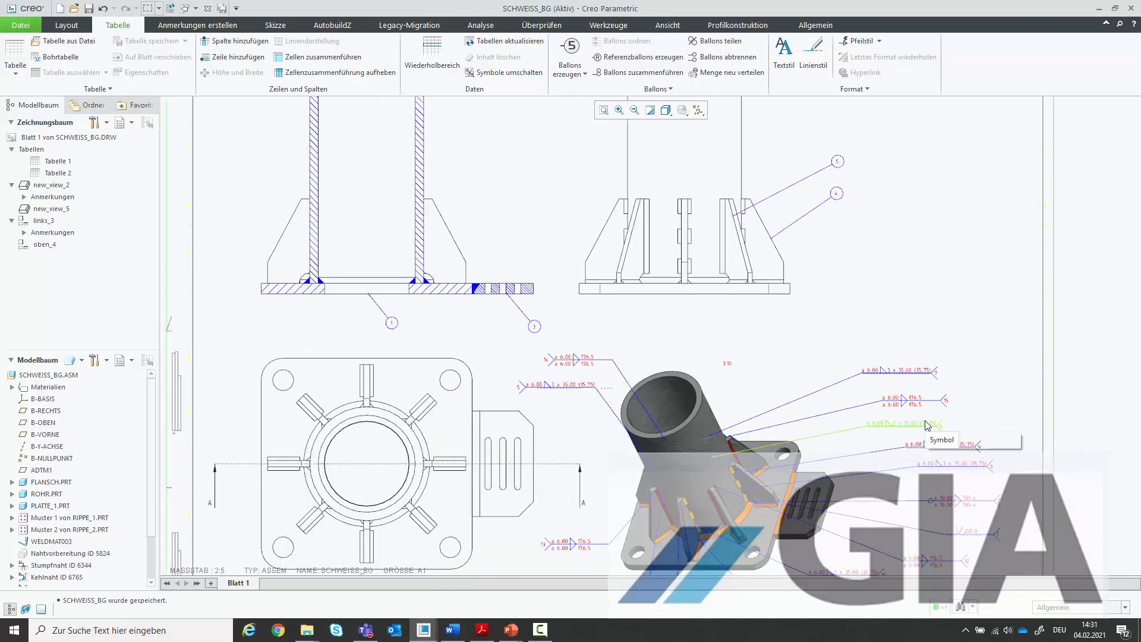
{"action": "scroll", "coordinate": [982, 562], "scroll_direction": "down", "scroll_amount": 2}
{"action": "scroll", "coordinate": [983, 562], "scroll_direction": "down", "scroll_amount": 2}
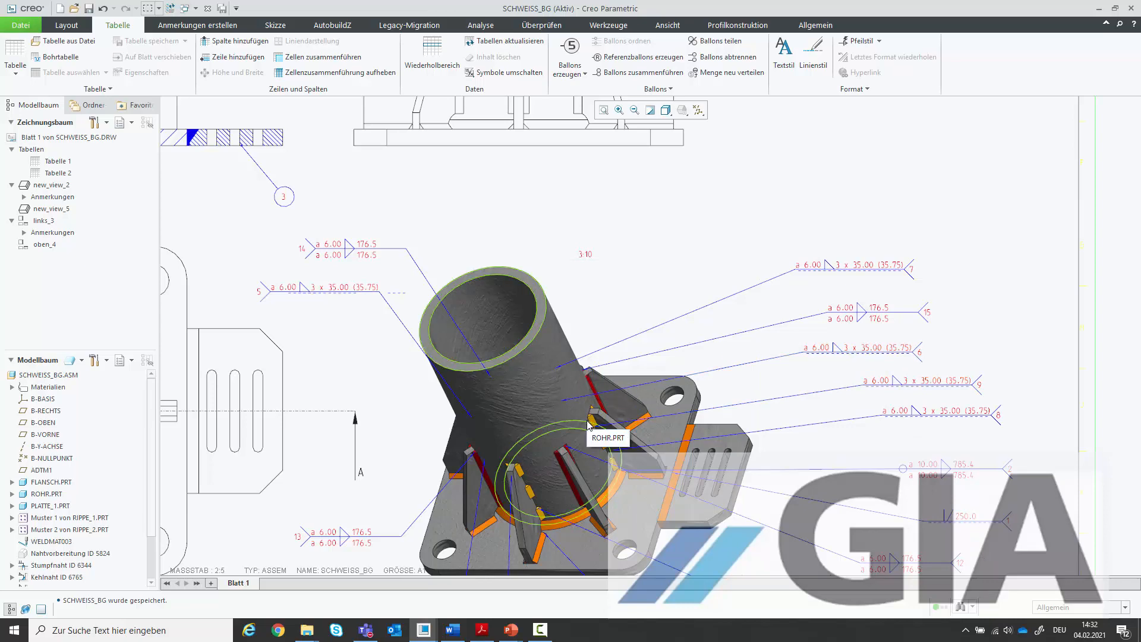
- Switch to Adobe Acrobat Reader with the PTC PowerPoint Template document on its Weld Design page
{"action": "key", "text": "super+Tab"}
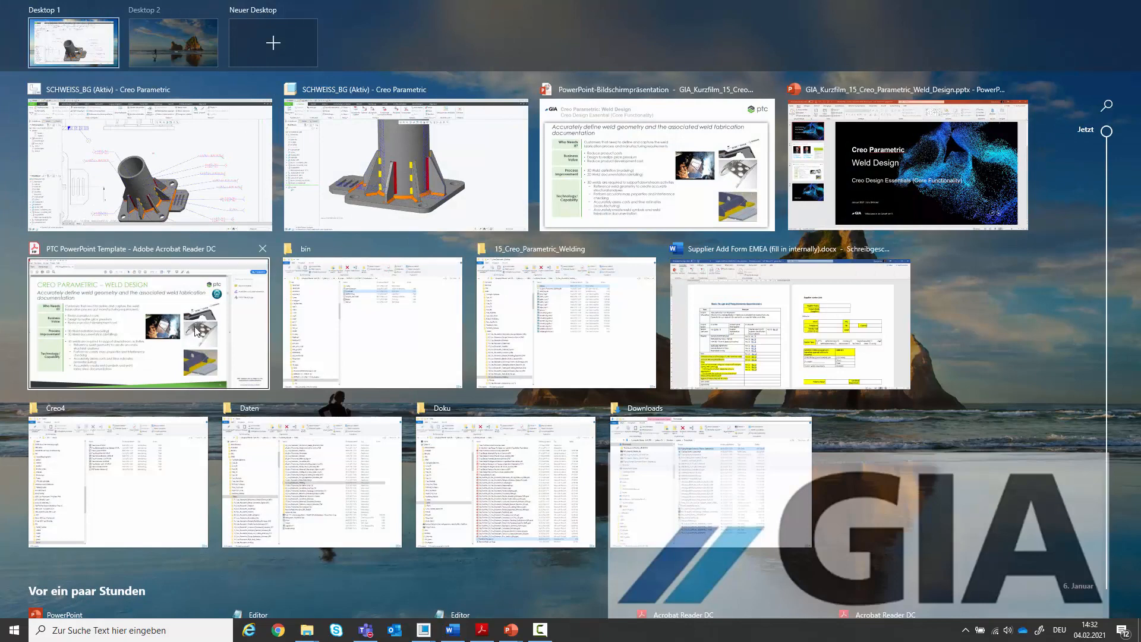
{"action": "left_click", "coordinate": [245, 312]}
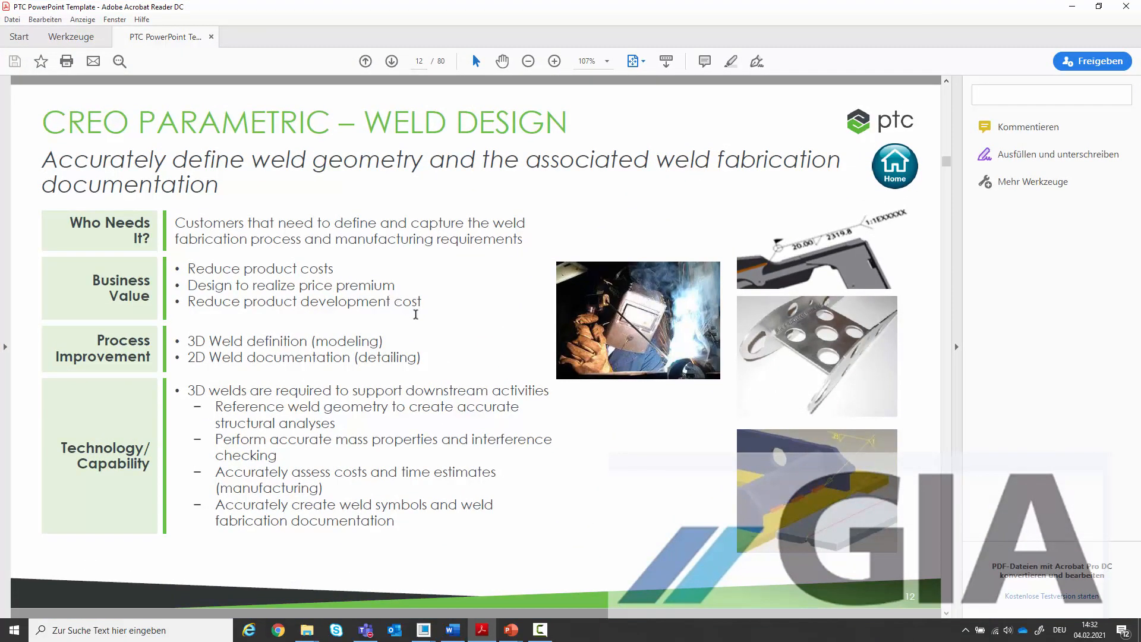